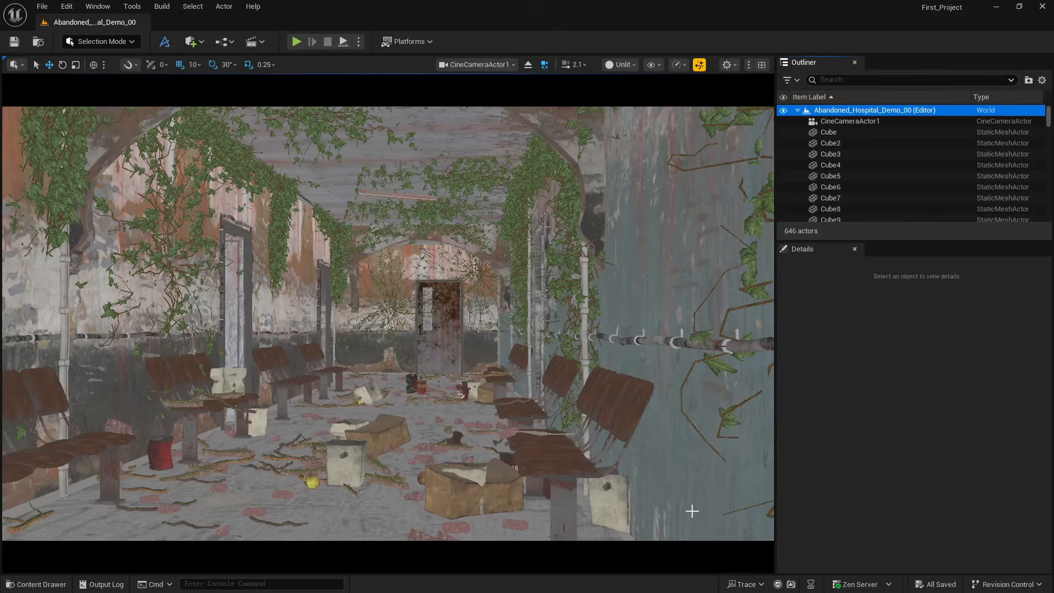
- Switch to the web browser and view Fab's Abandoned Hospital / 46+ Assets page and its Limited-Time Free offers
key("super")
mouse_move(626, 580)
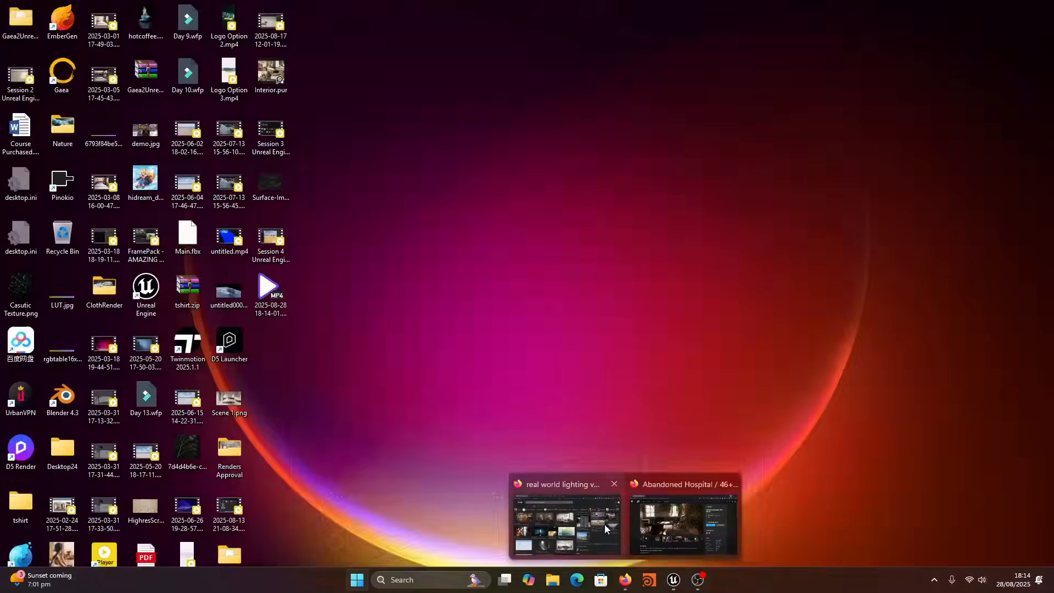
left_click(644, 493)
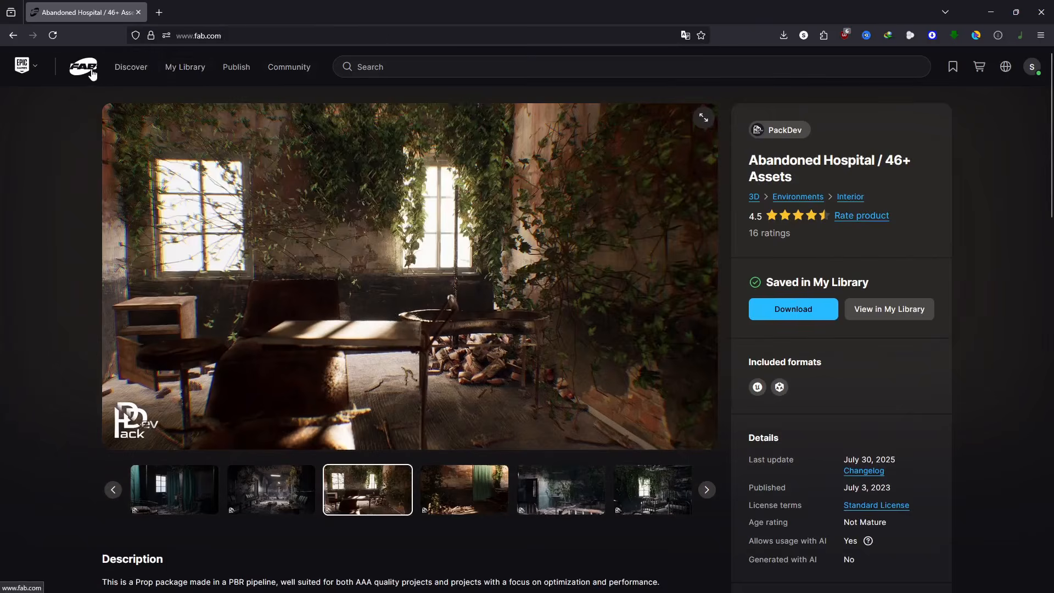
left_click(92, 73)
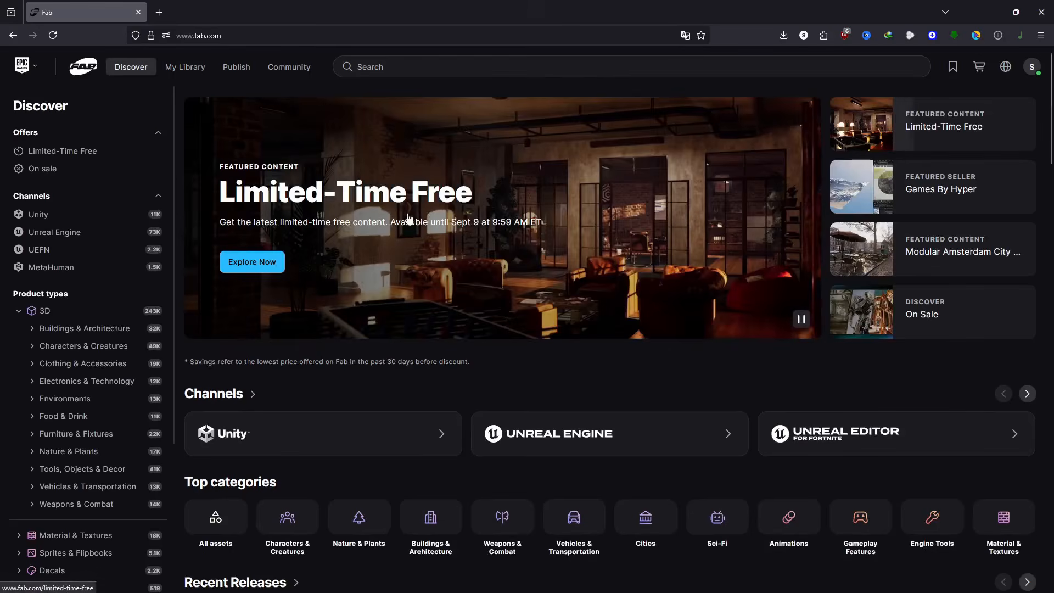
left_click(253, 266)
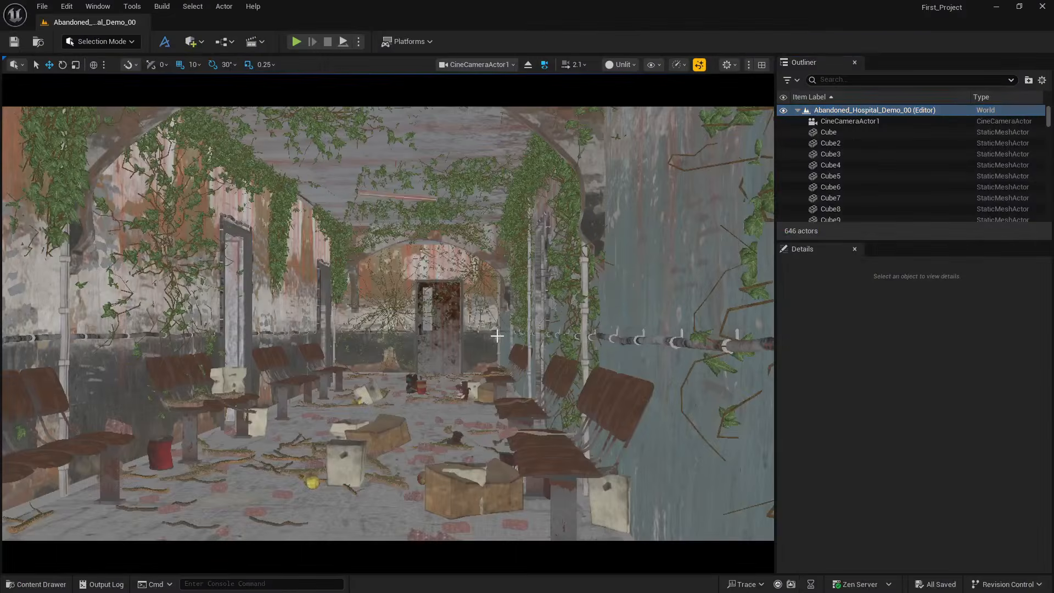
left_click(992, 12)
- Look up the Abandoned_Hospital_Demo_00 level in the Levels folder of the Abandoned_Building content
left_click(14, 579)
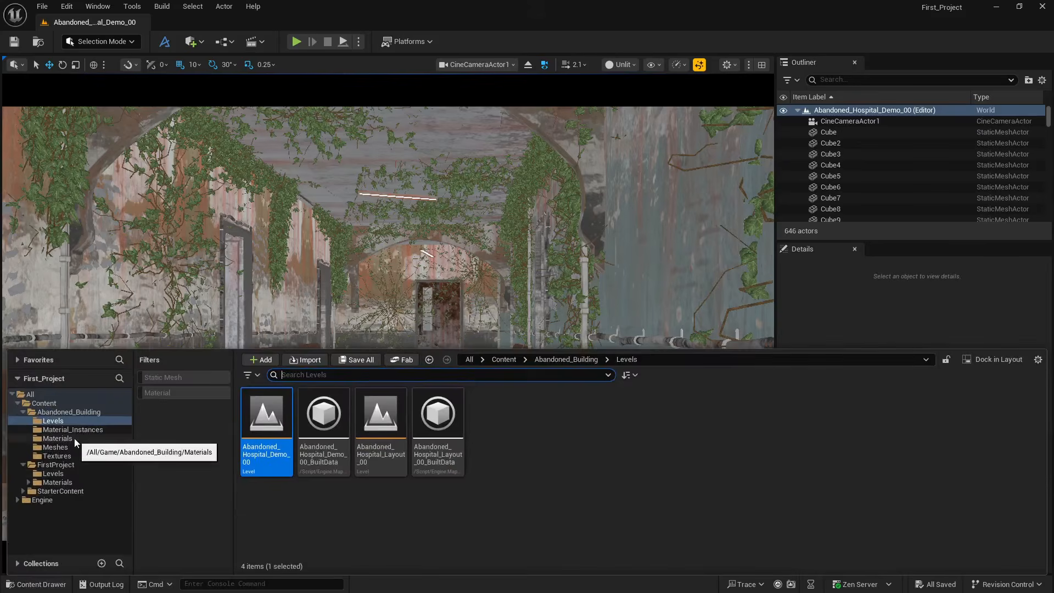
mouse_move(279, 420)
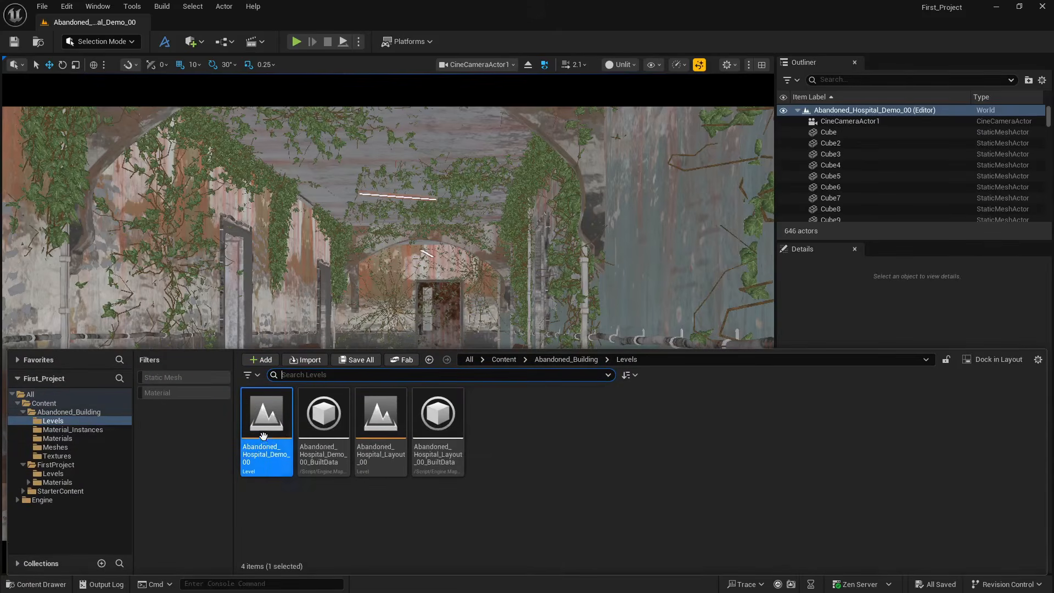
mouse_move(270, 446)
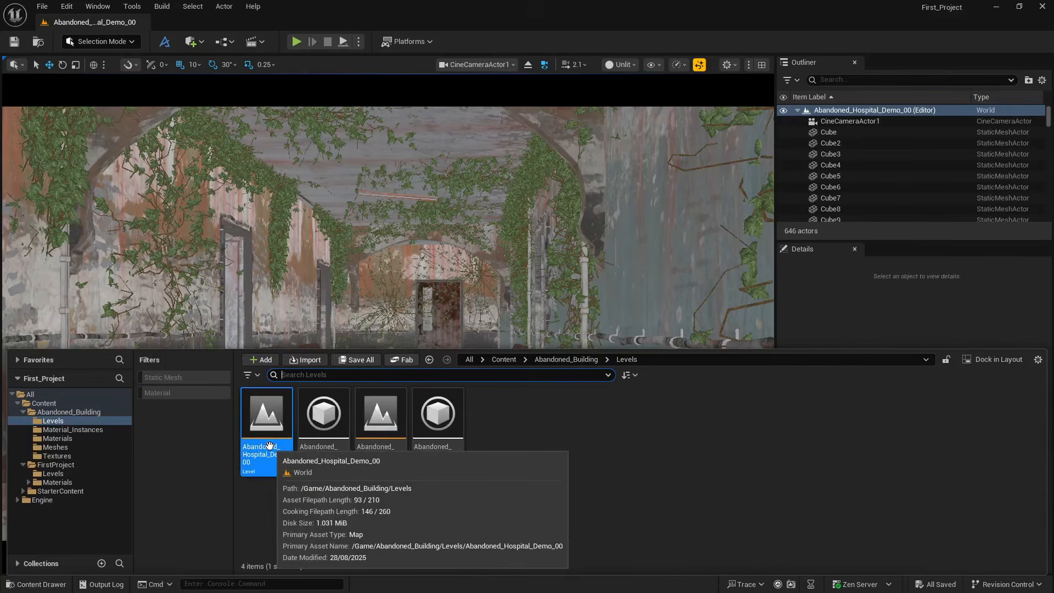
left_click(563, 41)
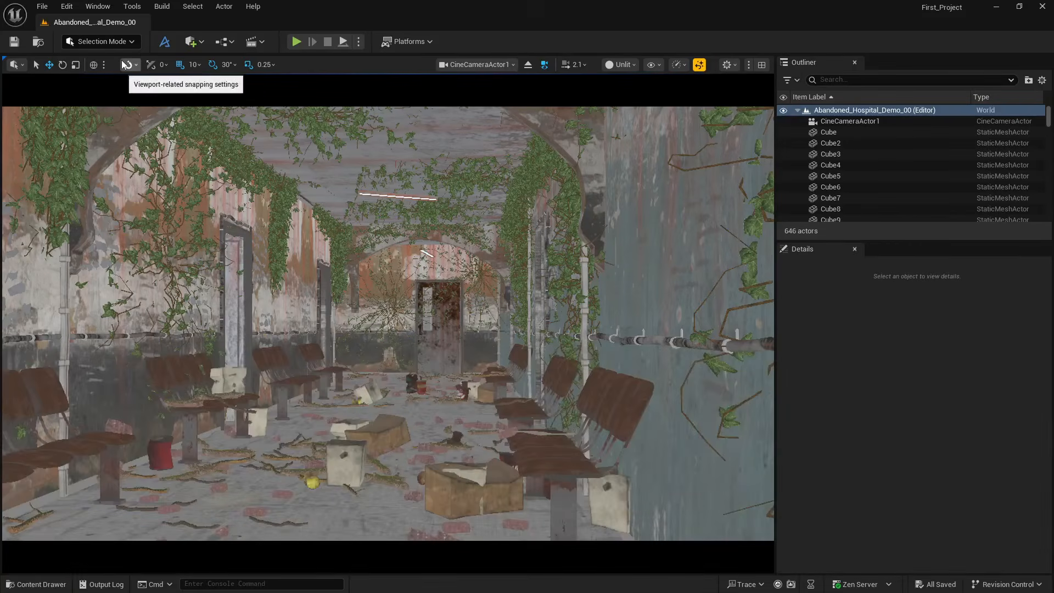
- Search the project settings for "lumen" and review the global illumination and reflection methods
left_click(66, 6)
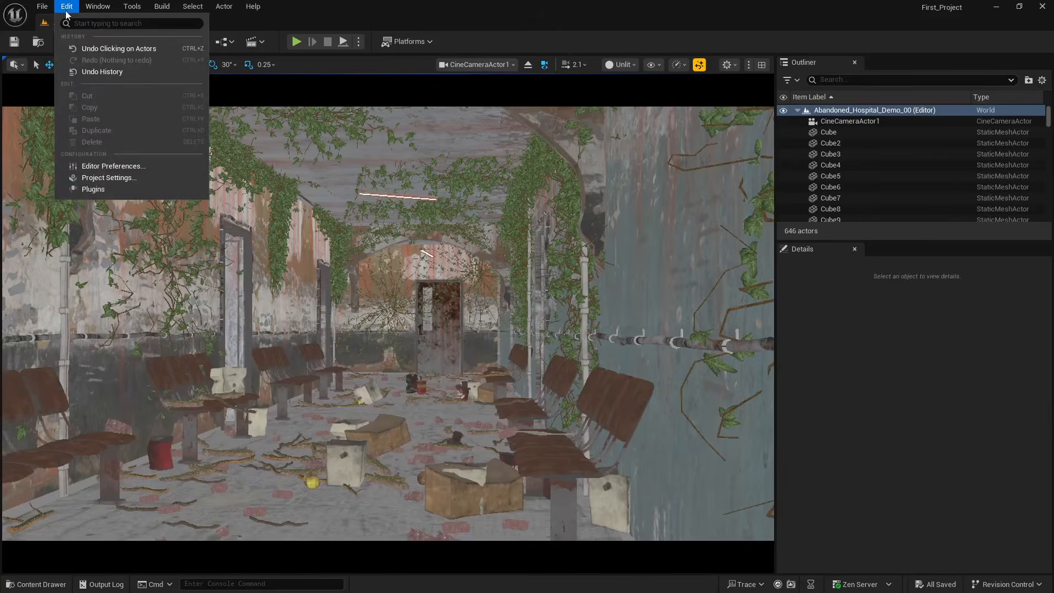
left_click(94, 178)
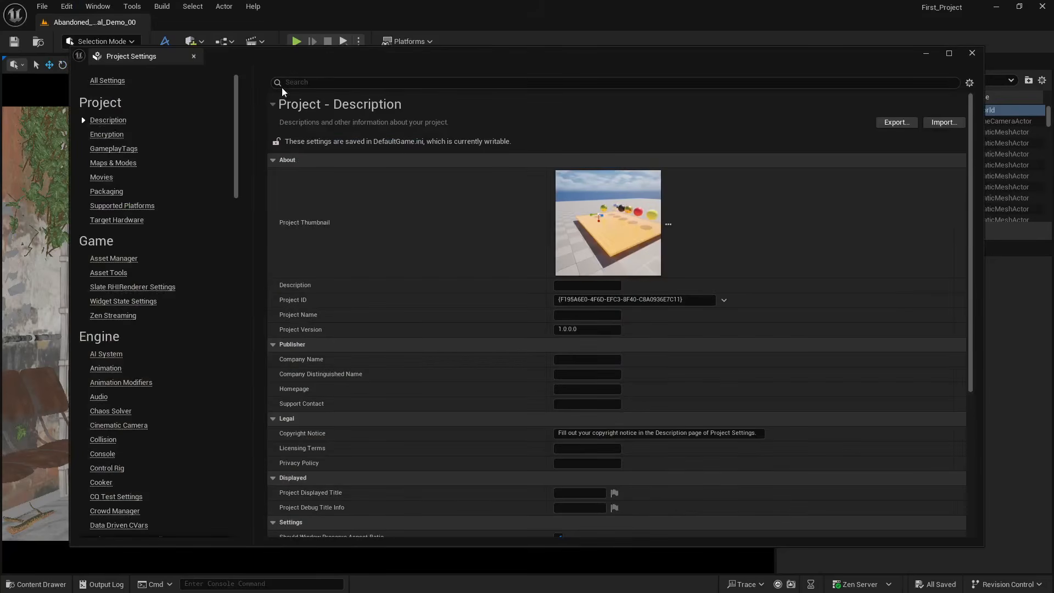
type("lu")
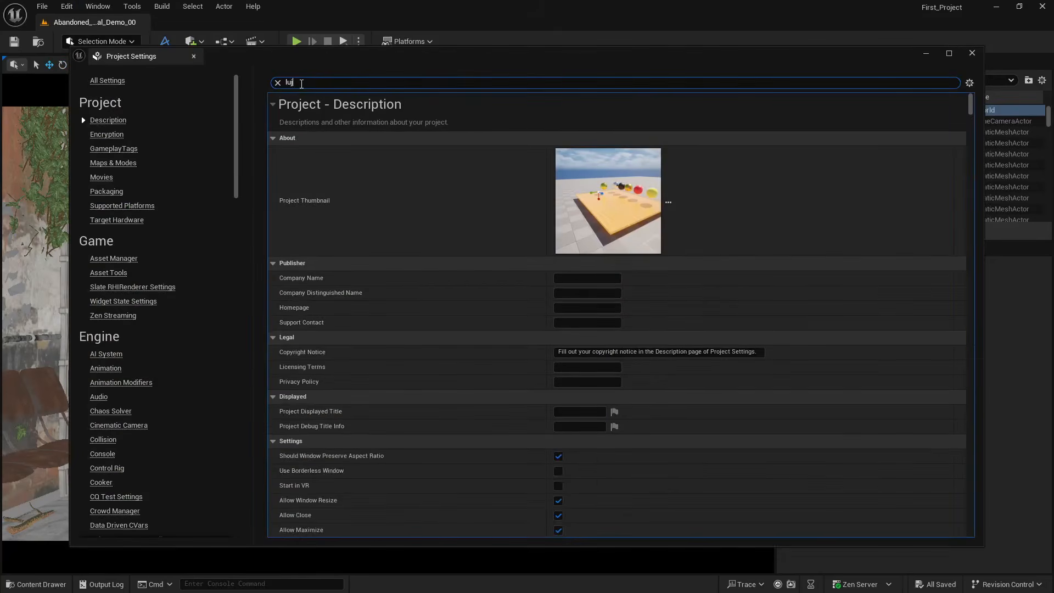
type("men")
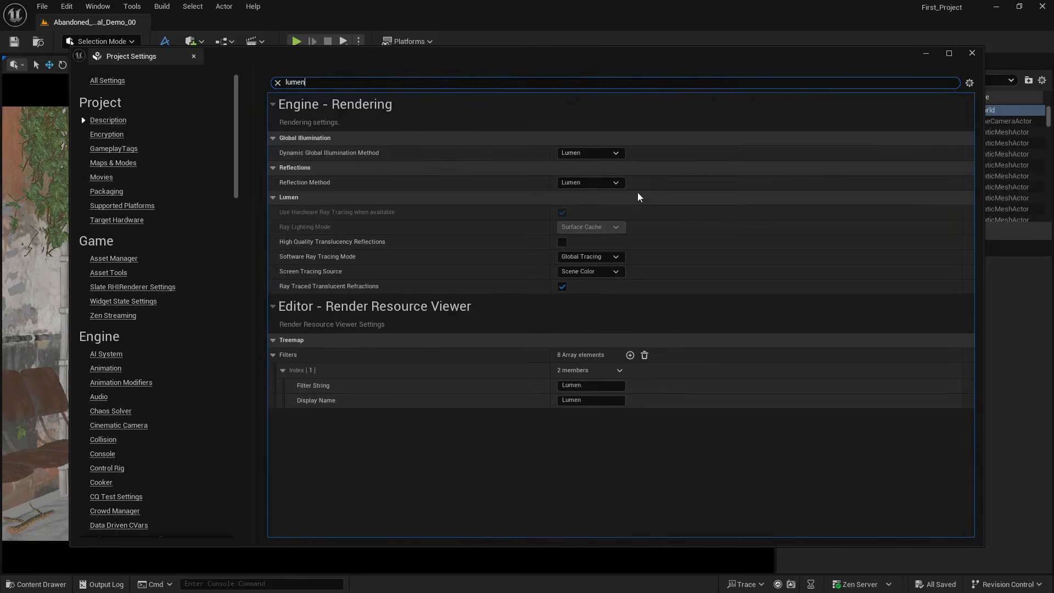
left_click(972, 53)
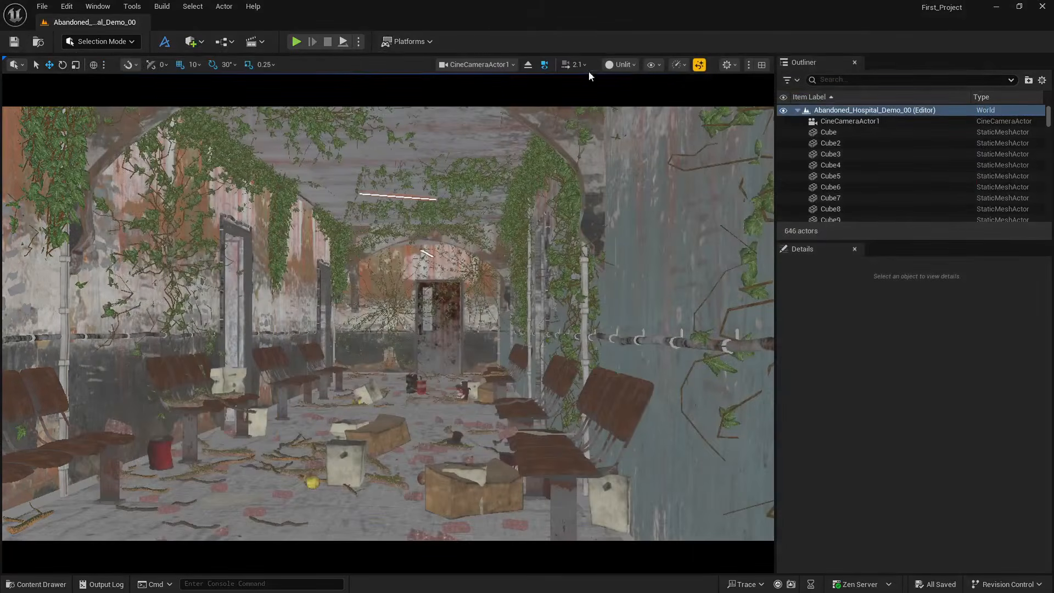
- Tour the hospital rooms in the free perspective view, and return to the CineCameraActor1 view
left_click(509, 64)
left_click(502, 106)
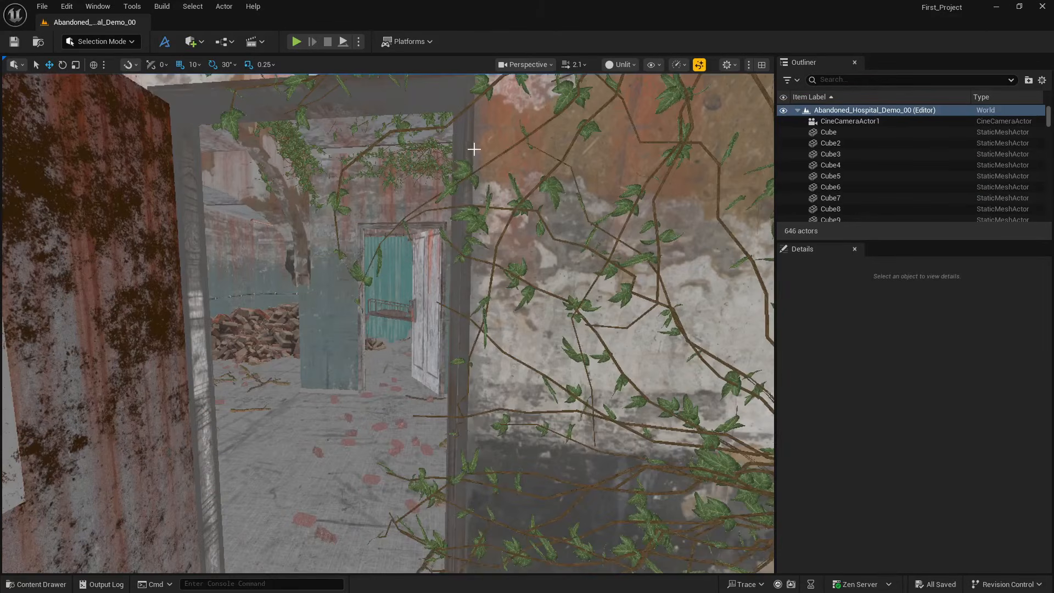
left_click(630, 65)
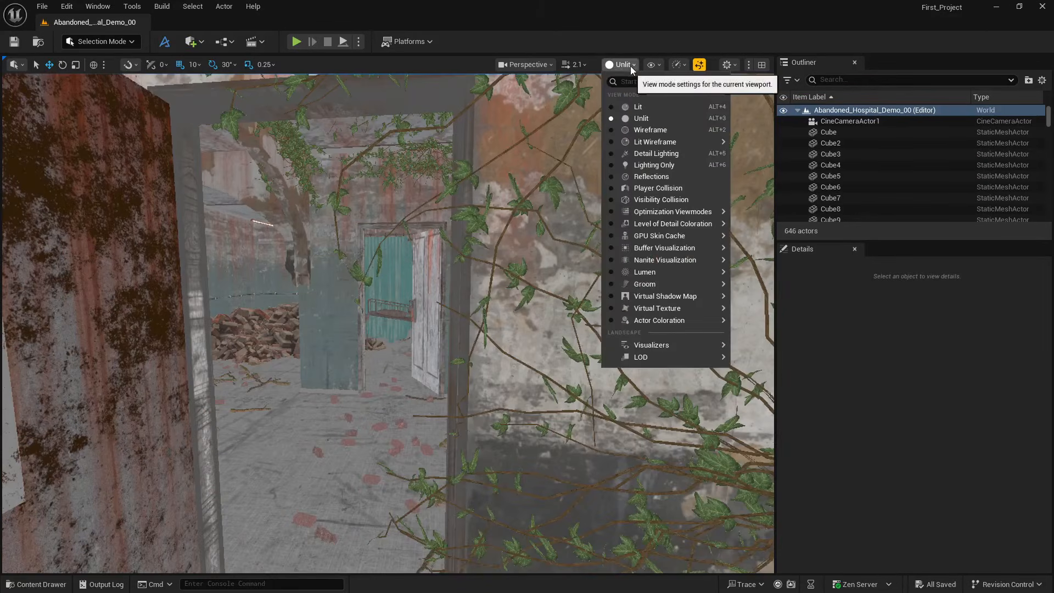
left_click(631, 66)
key("s")
right_click_drag(494, 180, 428, 170)
key("s")
key("d")
key("w")
key("w")
key("w")
key("w")
key("w")
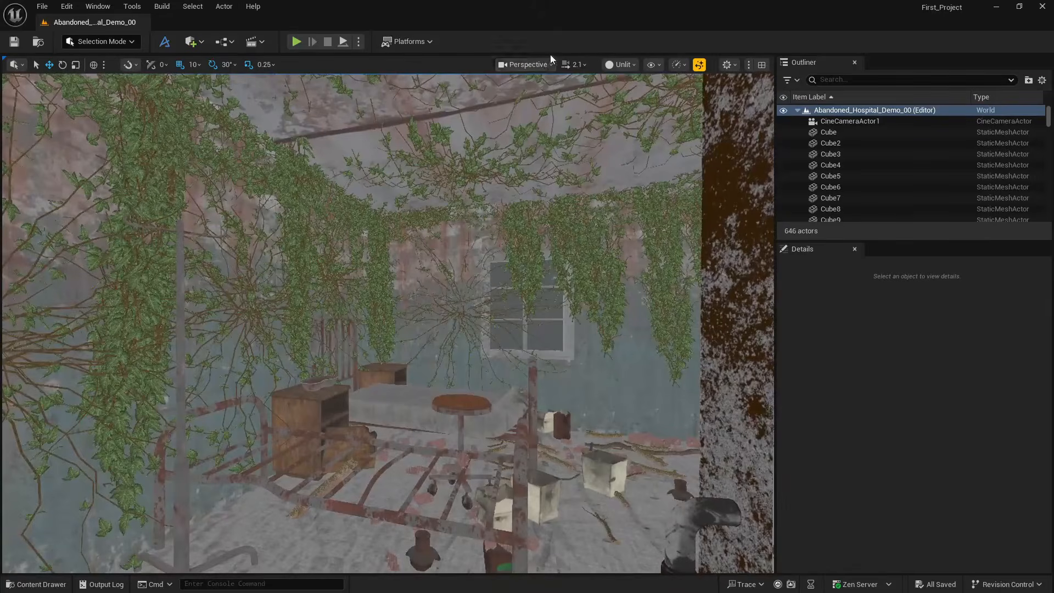
left_click(551, 67)
left_click(548, 114)
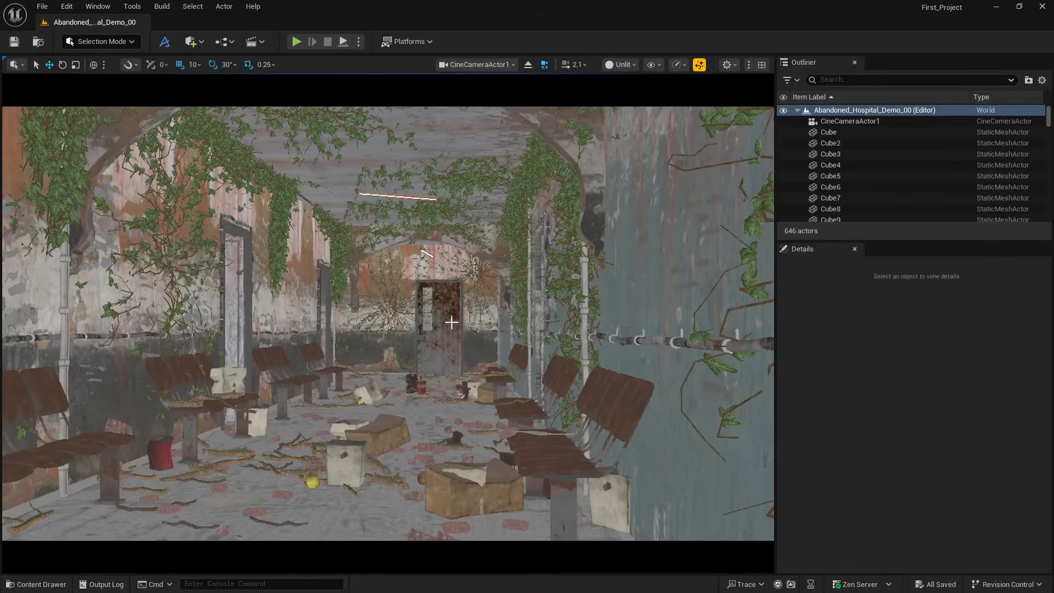
- Set the viewport to Lit, find the PostProcessVolume among the level's actors and delete it
left_click(619, 66)
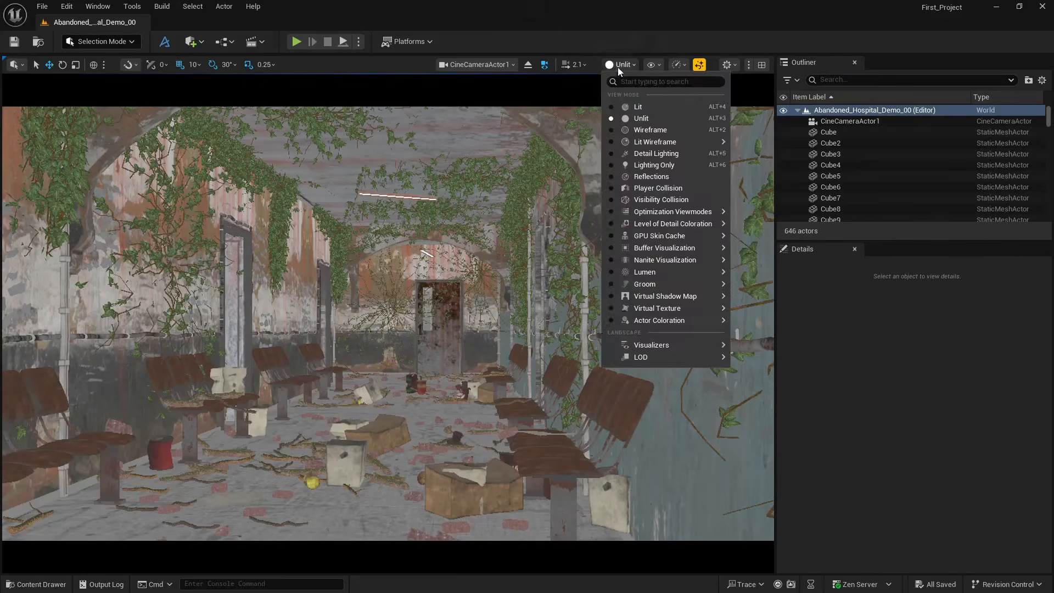
left_click(628, 108)
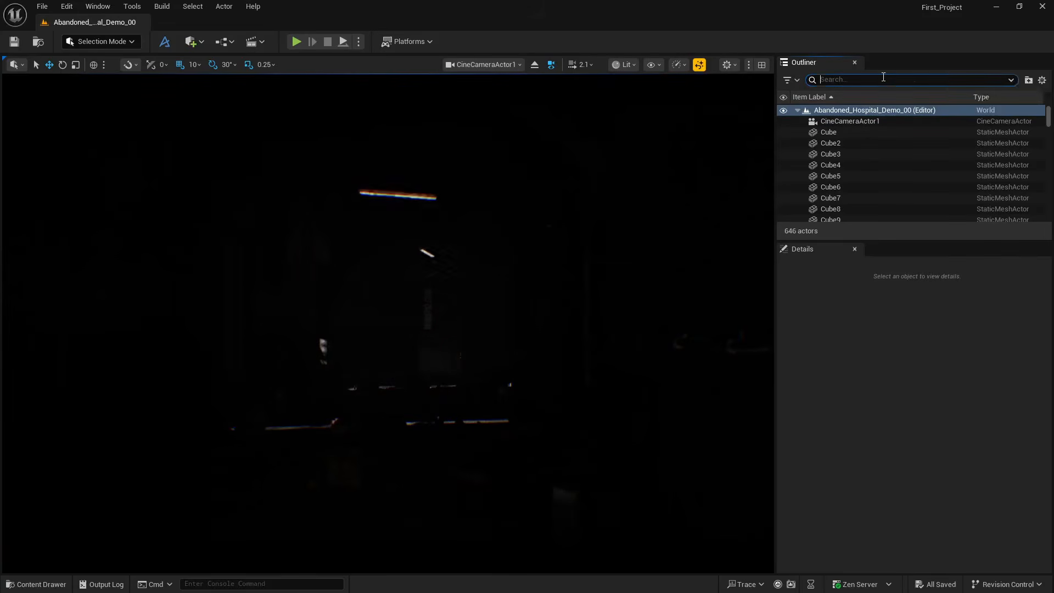
type("post")
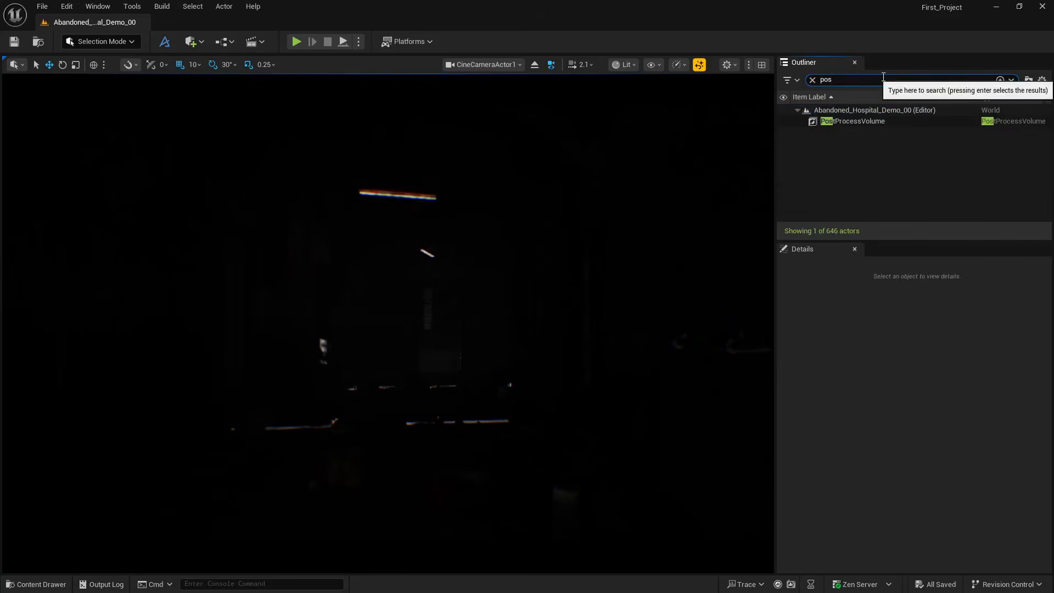
left_click(870, 123)
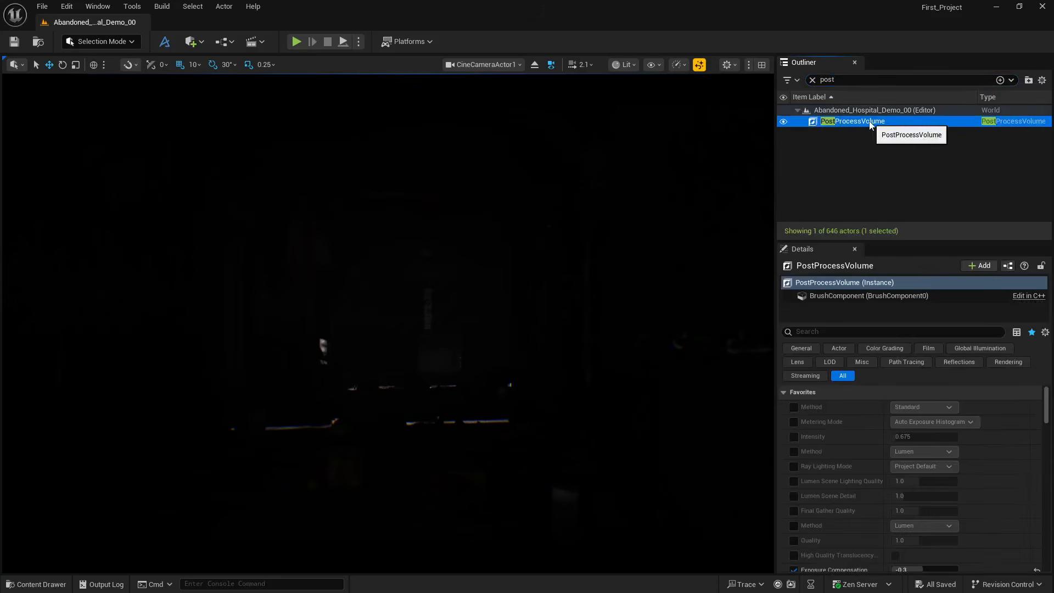
key("Delete")
- Find the level's DirectionalLight and SkyLight with a "light" search, delete both and clear the search
left_click(851, 80)
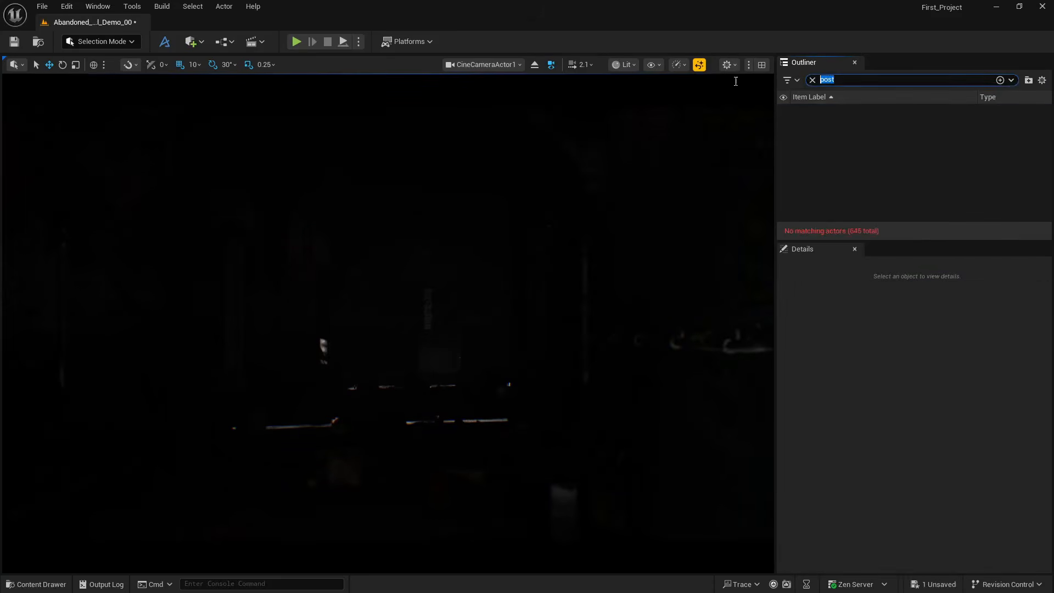
type("light")
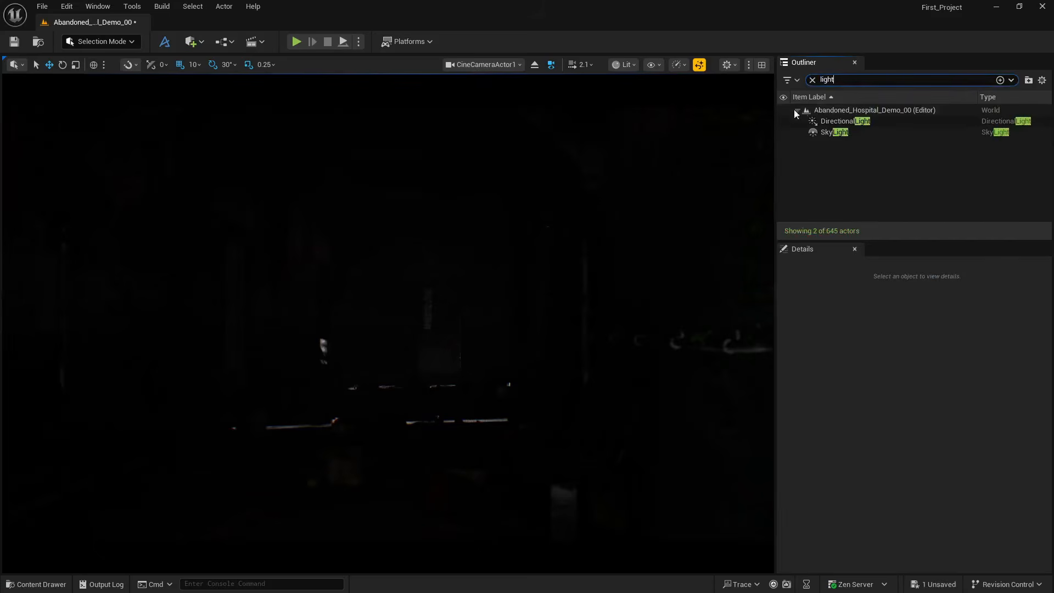
left_click(836, 121)
left_click(831, 134, "shift")
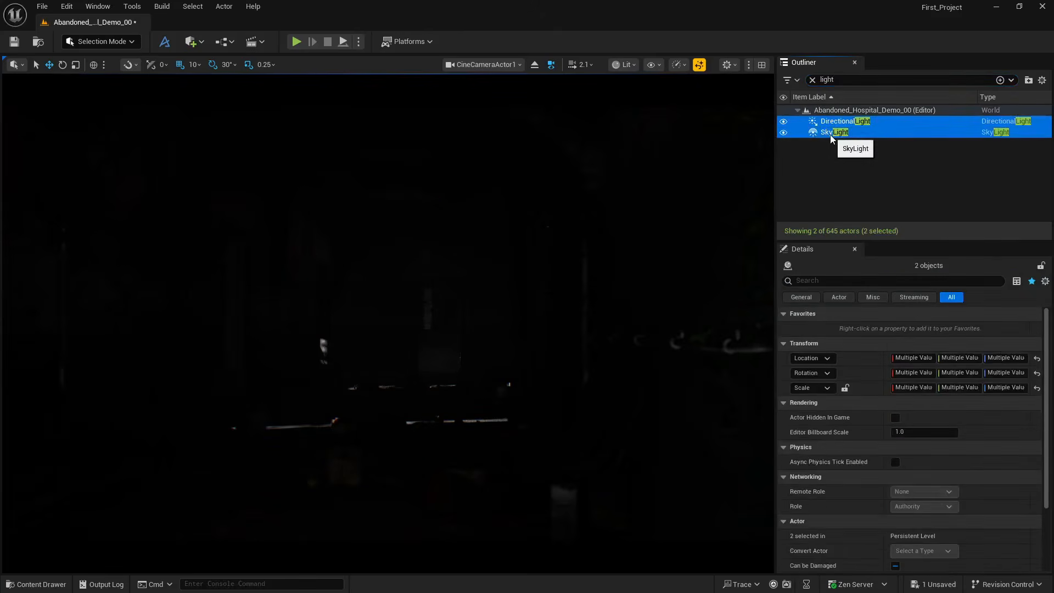
key("Delete")
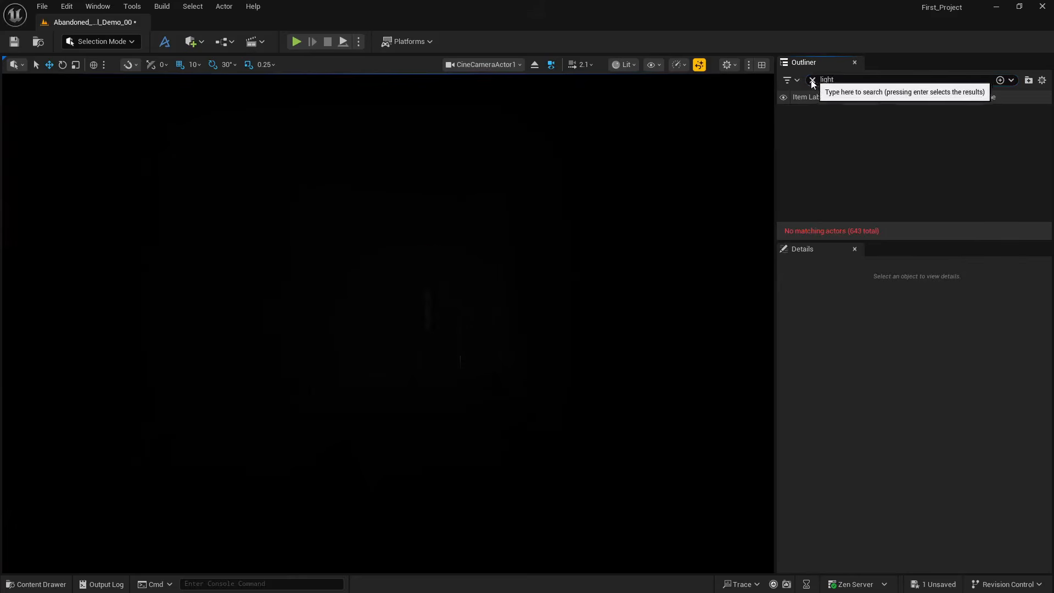
left_click(813, 80)
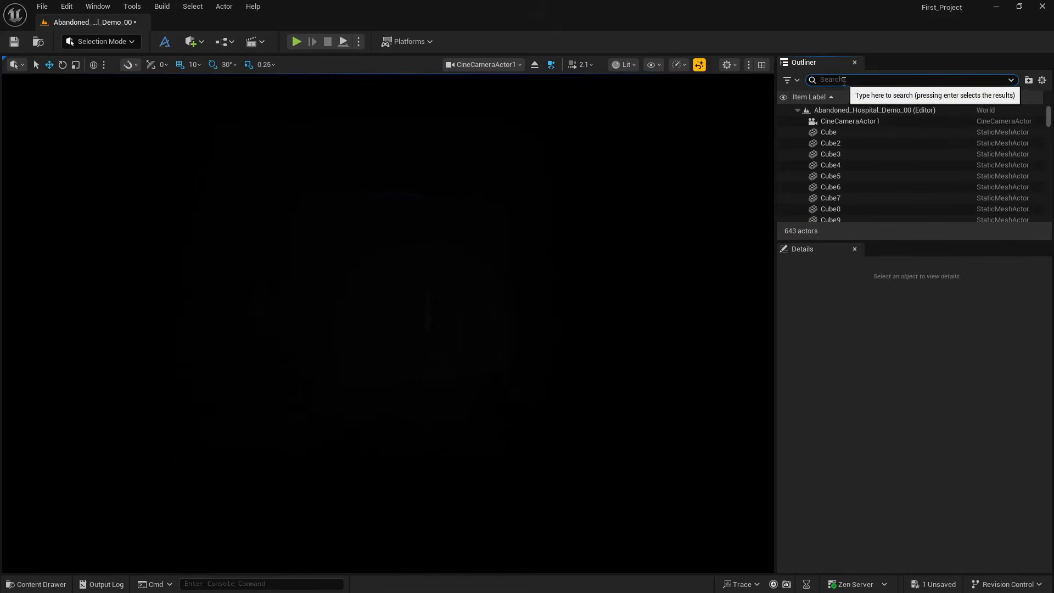
- Delete the SphereReflectionCapture near the end of the actor list and collapse the level's actor tree
left_click_drag(1050, 125, 1050, 221)
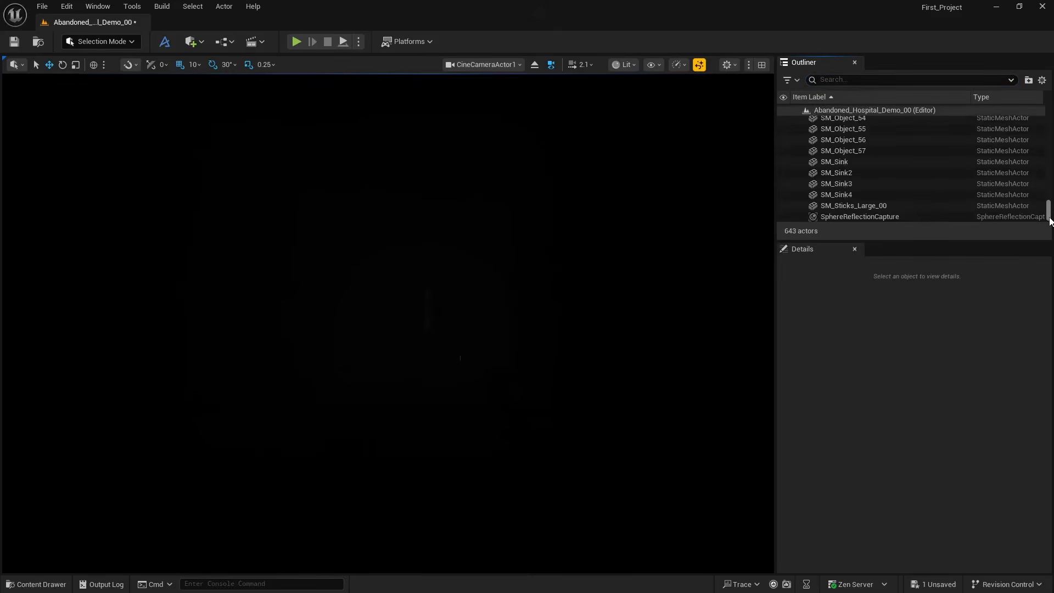
left_click(904, 218)
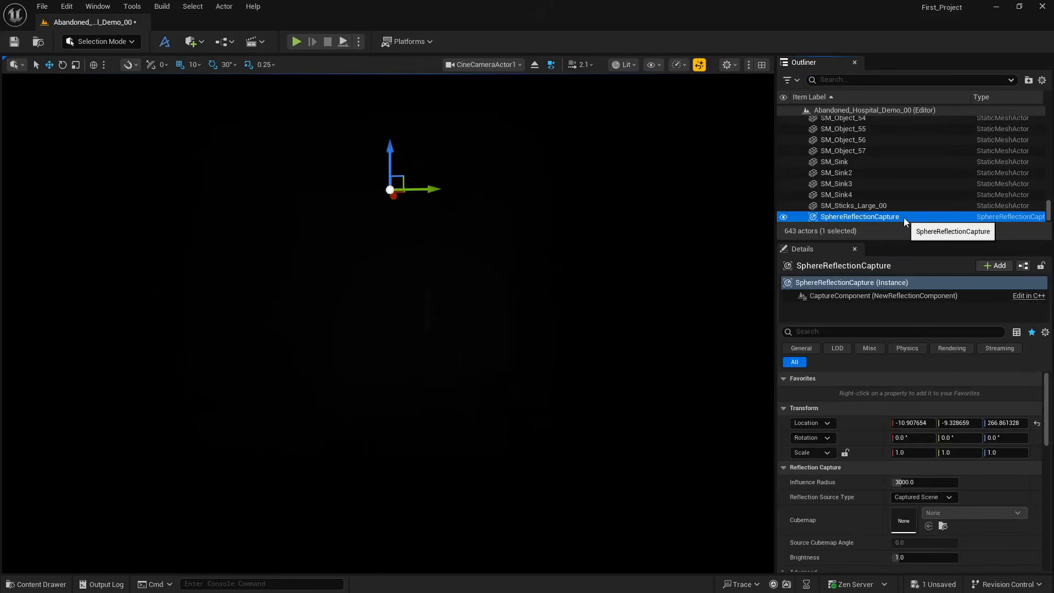
key("Delete")
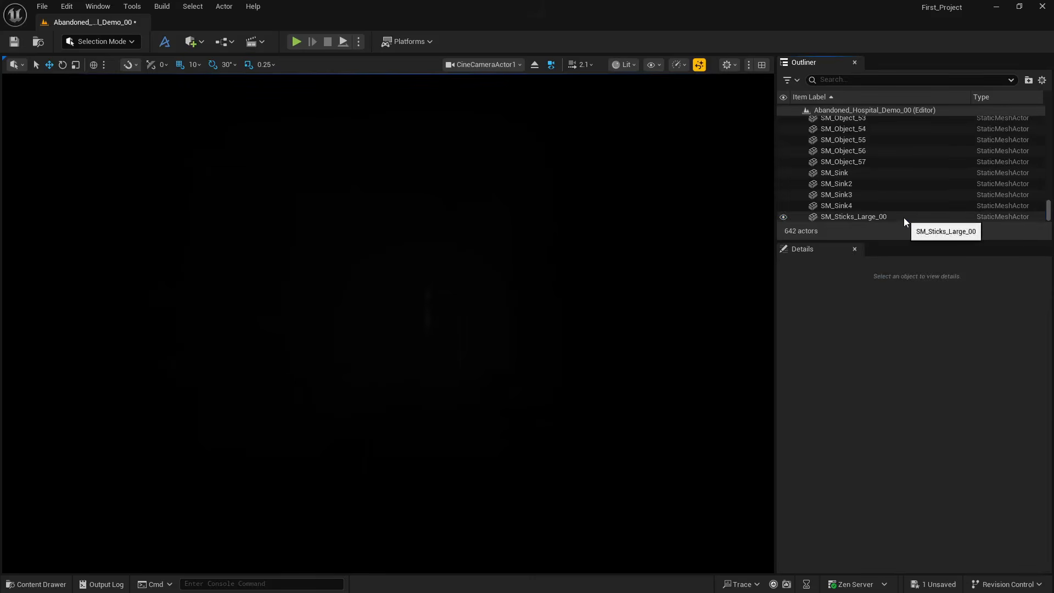
left_click_drag(1049, 208, 1049, 110)
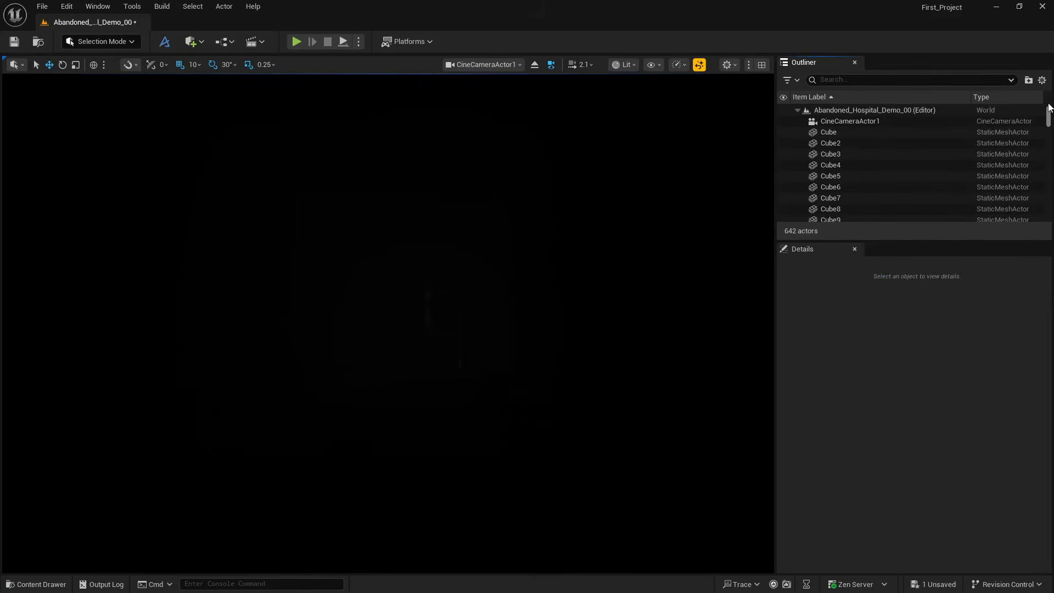
left_click(798, 110)
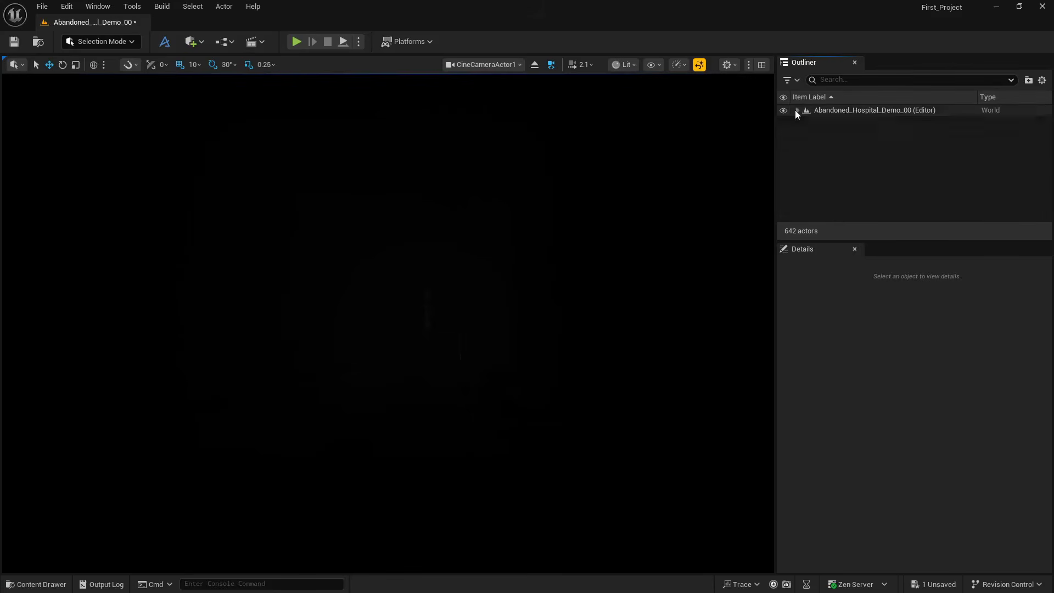
- Set the viewport to Unlit and leave the cine camera for the free perspective view at camera speed 1.5
left_click(617, 66)
left_click(632, 114)
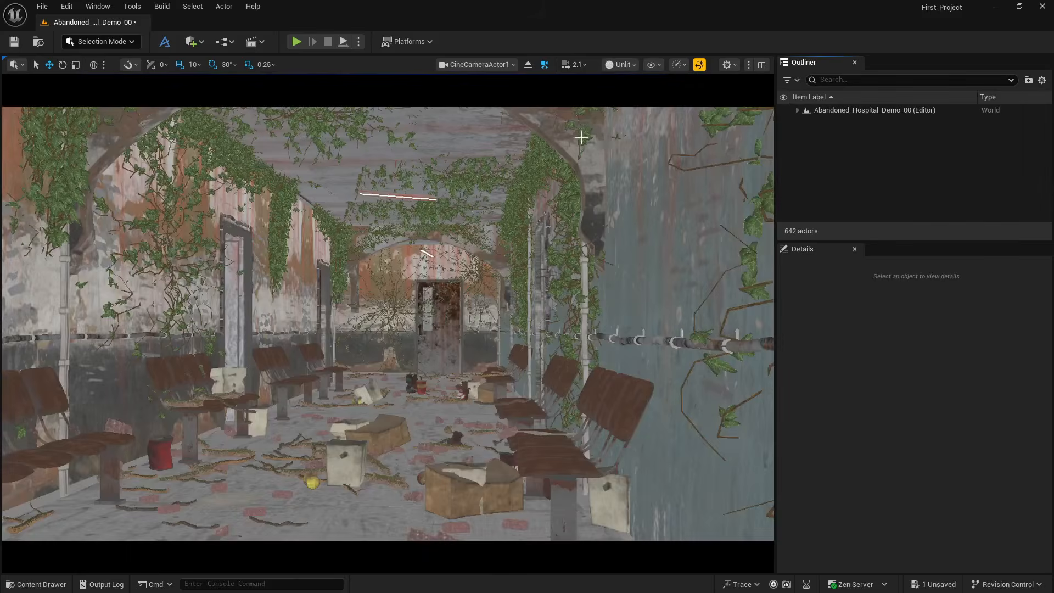
left_click(528, 65)
right_click_drag(532, 252, 532, 252)
scroll(533, 253, "down", 3)
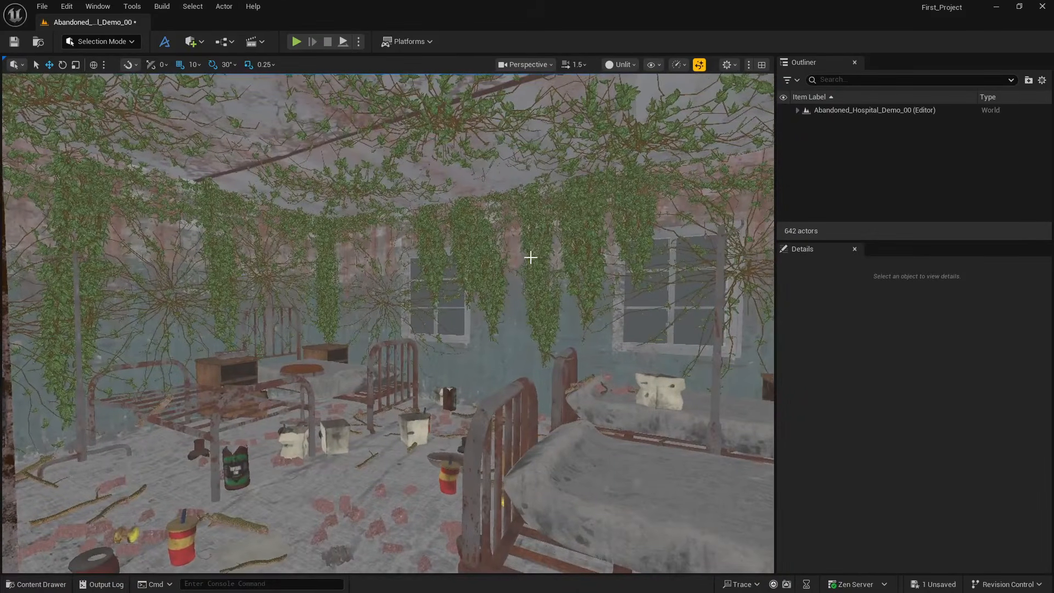
- Save three interior viewpoints of the hospital as viewport bookmarks 1, 2 and 3, and recall bookmarks to check them
key("ctrl+1")
right_click_drag(542, 259, 564, 262)
key("ctrl+2")
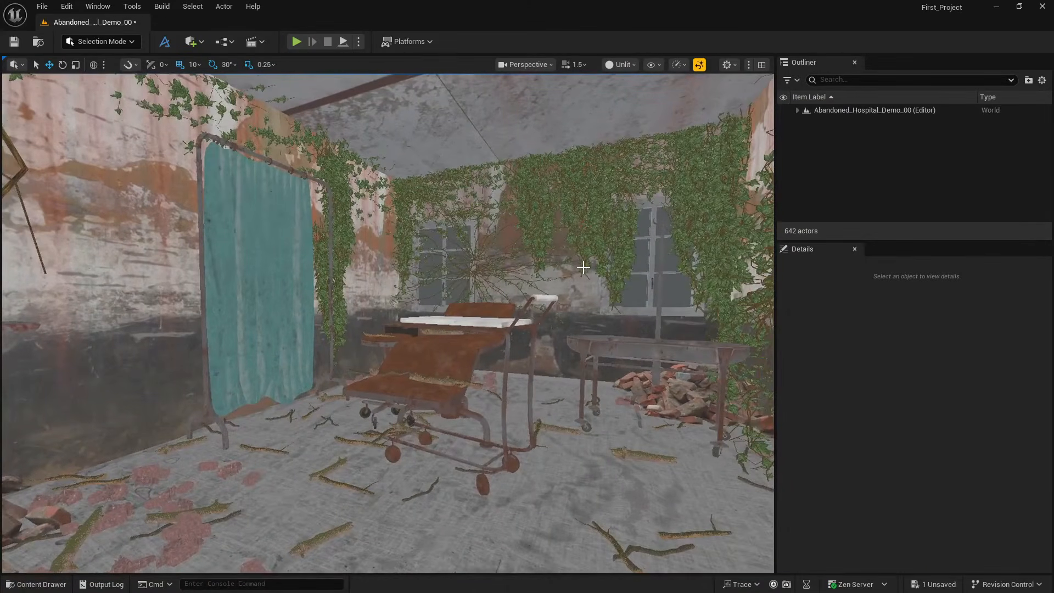
key("ctrl+3")
key("1")
key("3")
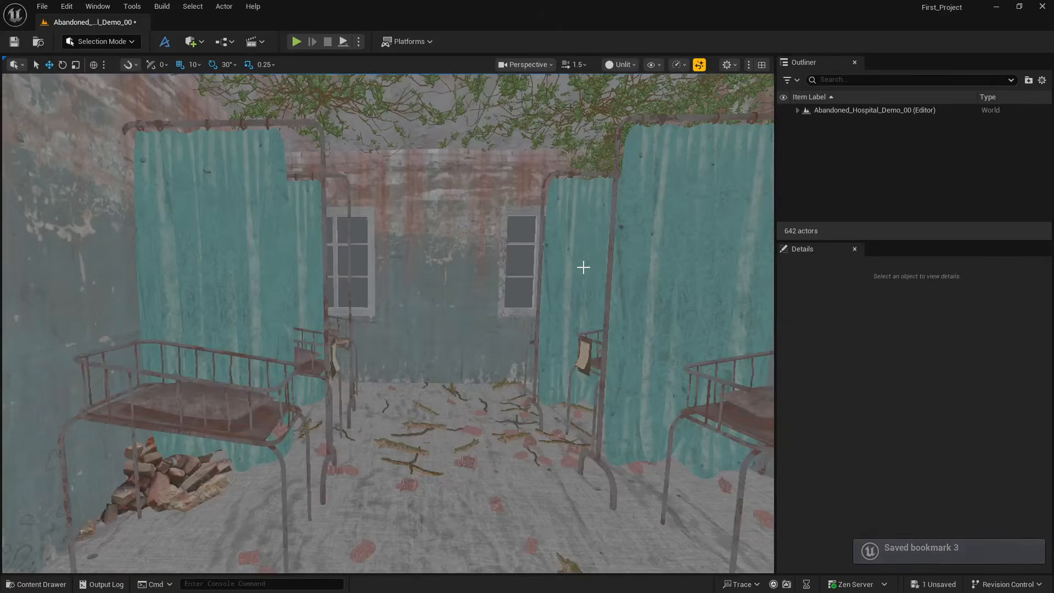
- Recall viewport bookmark 2 and fly the view outside to the hospital's windowed exterior wall
key("2")
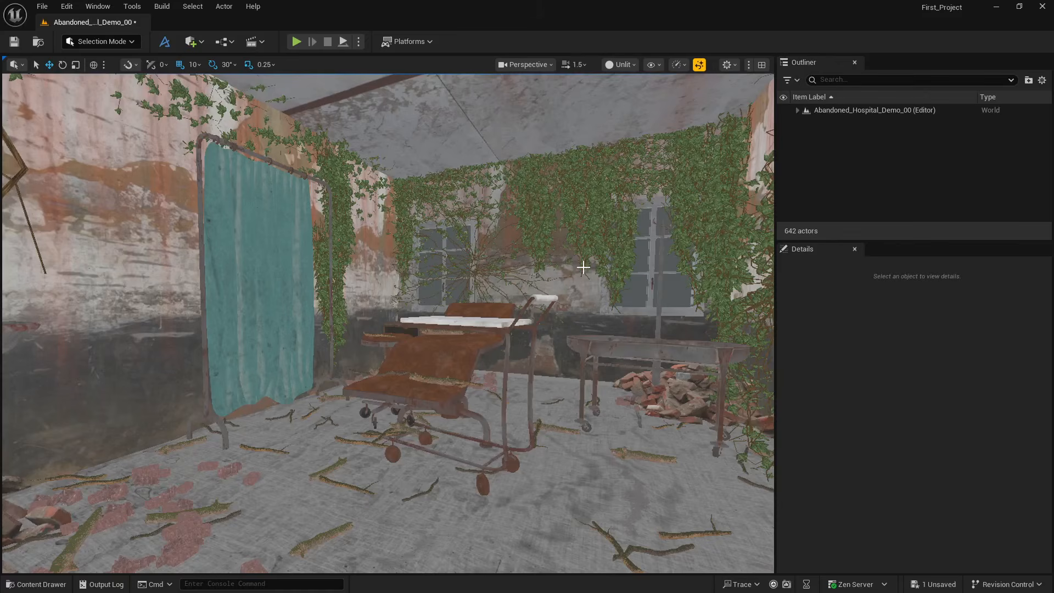
key("s")
right_click_drag(610, 274, 610, 274)
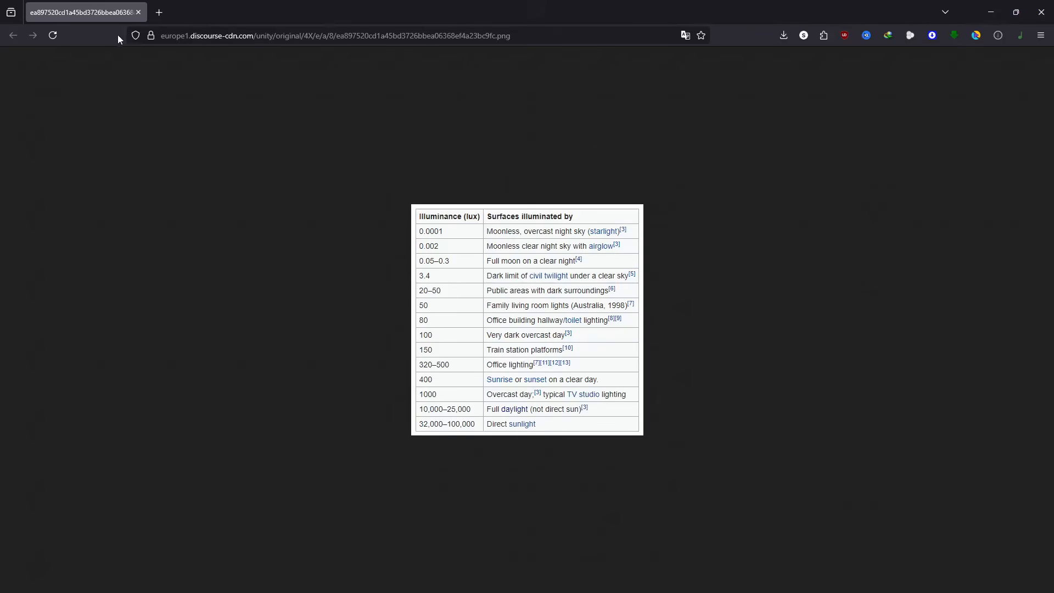
- Review the illuminance (lux) table and the EV100 exposure chart in the browser, and return to Unreal Editor
left_click(991, 14)
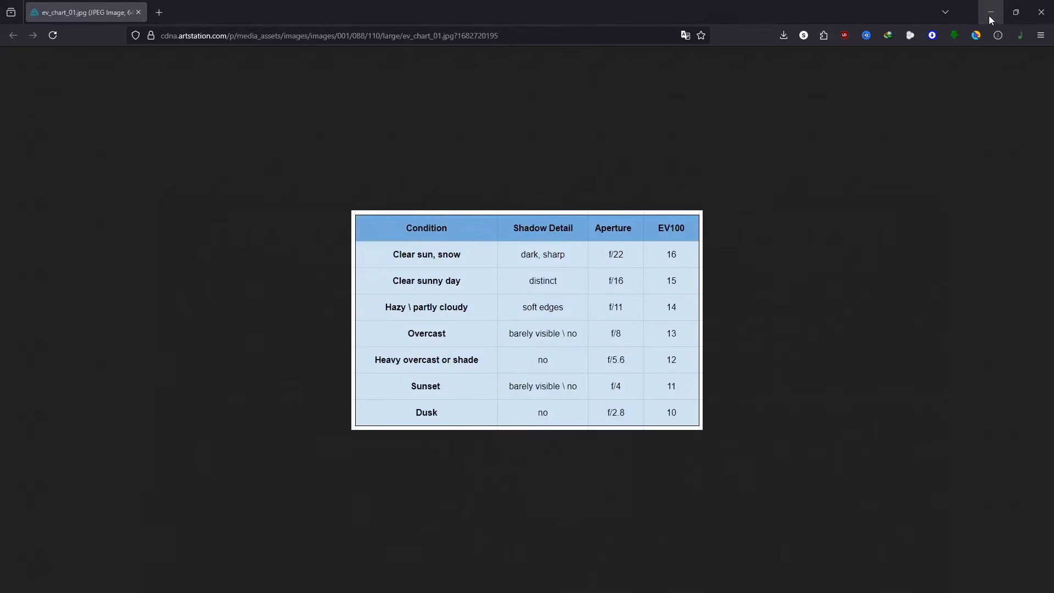
left_click(990, 13)
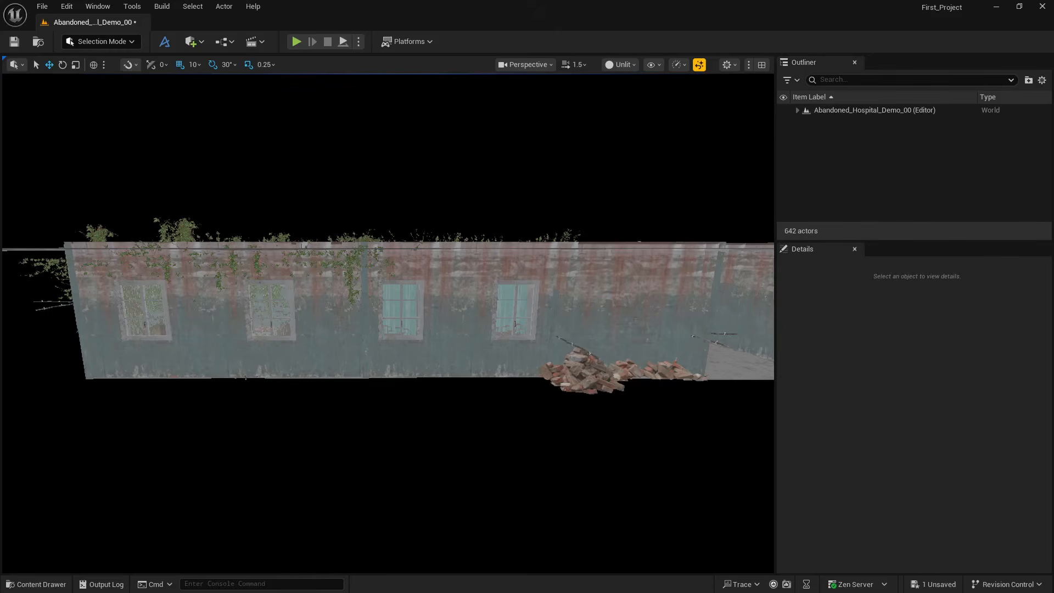
- Examine the existing environment components and detail-level options in the Env. Light Mixer, and close it
left_click(96, 8)
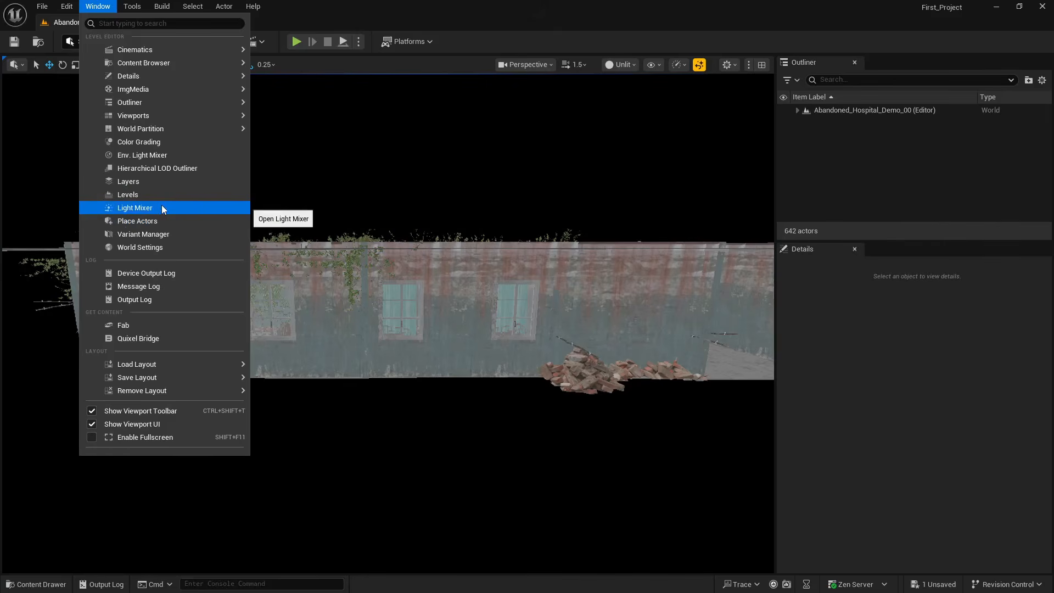
left_click(146, 156)
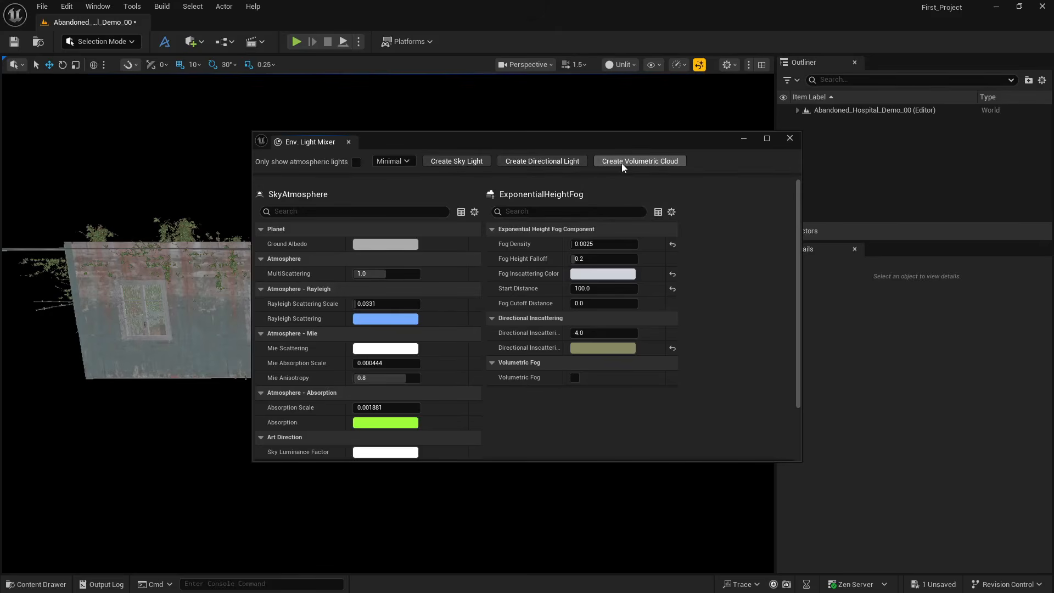
left_click(404, 161)
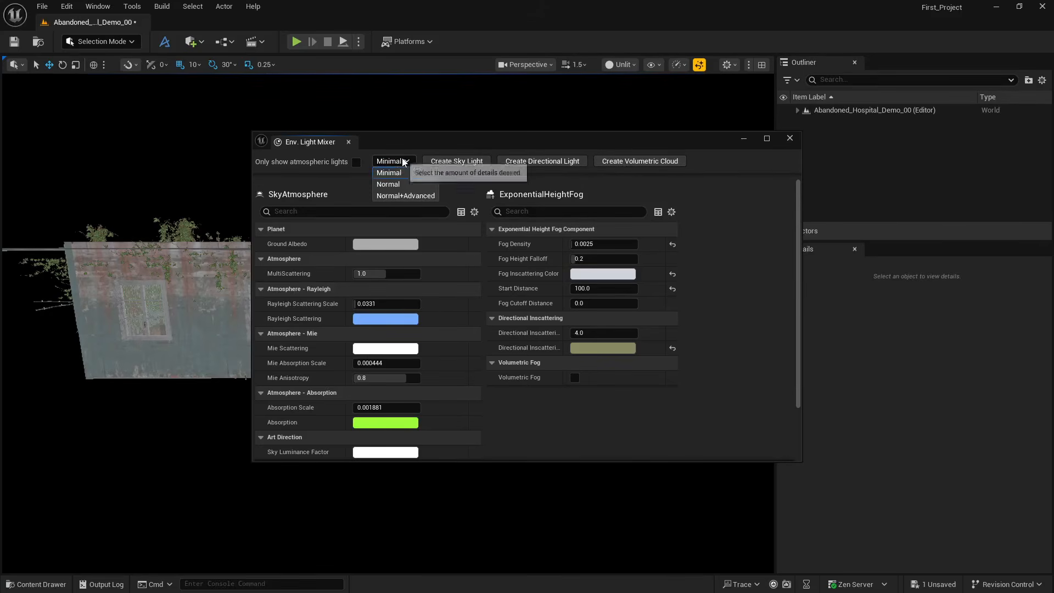
left_click(397, 161)
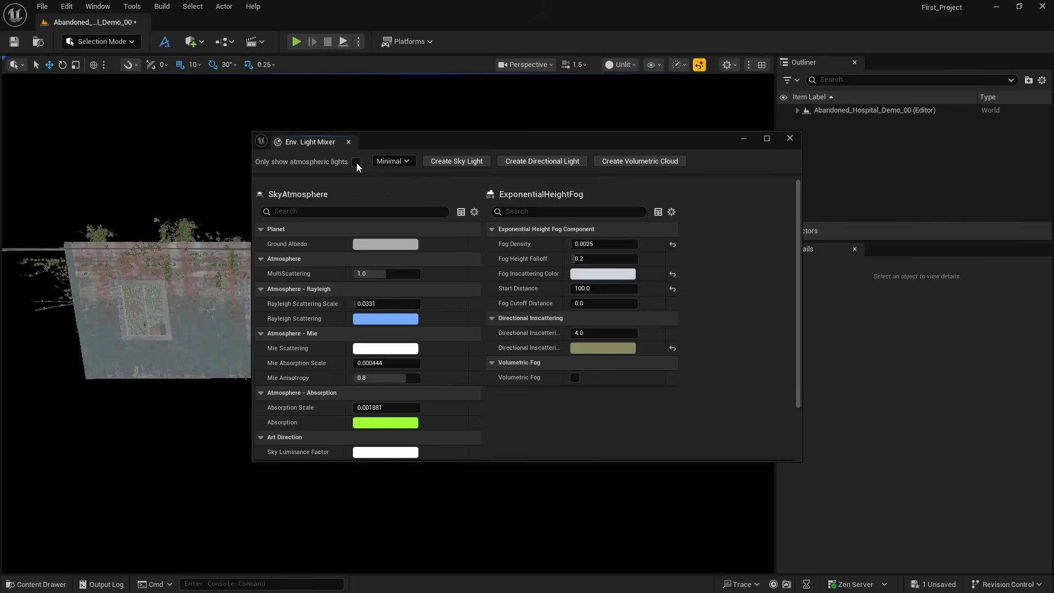
left_click(790, 139)
- Find the level's ExponentialHeightFog with a "fog" search, delete it and clear the search
left_click(835, 78)
type("fog")
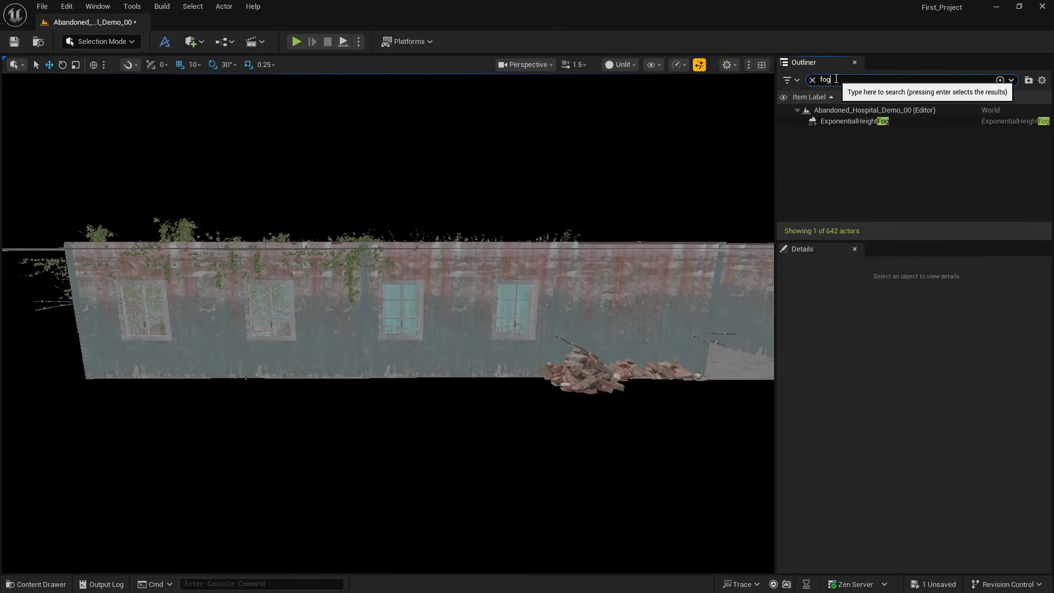
left_click(880, 122)
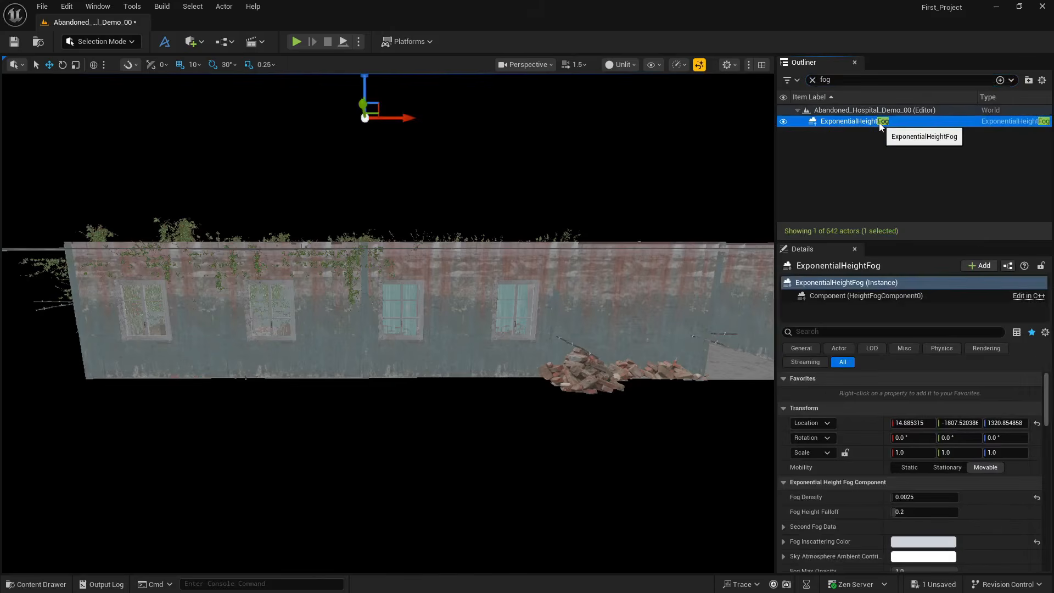
key("Delete")
left_click(813, 80)
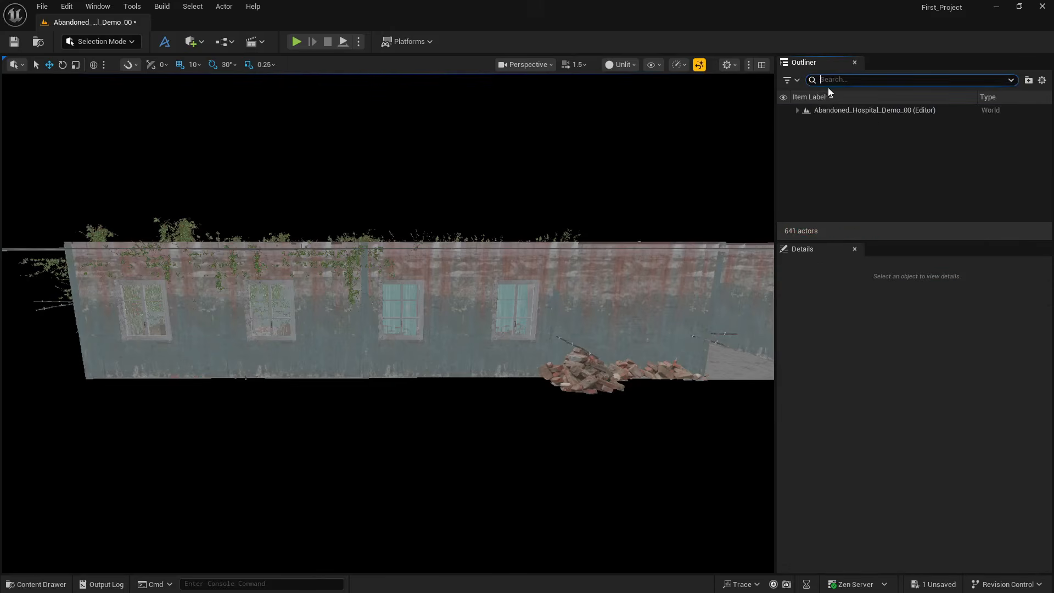
- Search the level's actors for volumetric clouds with "volu" and "clo", and empty the search
type("volu")
key("BackSpace")
key("BackSpace")
key("BackSpace")
key("BackSpace")
type("sky")
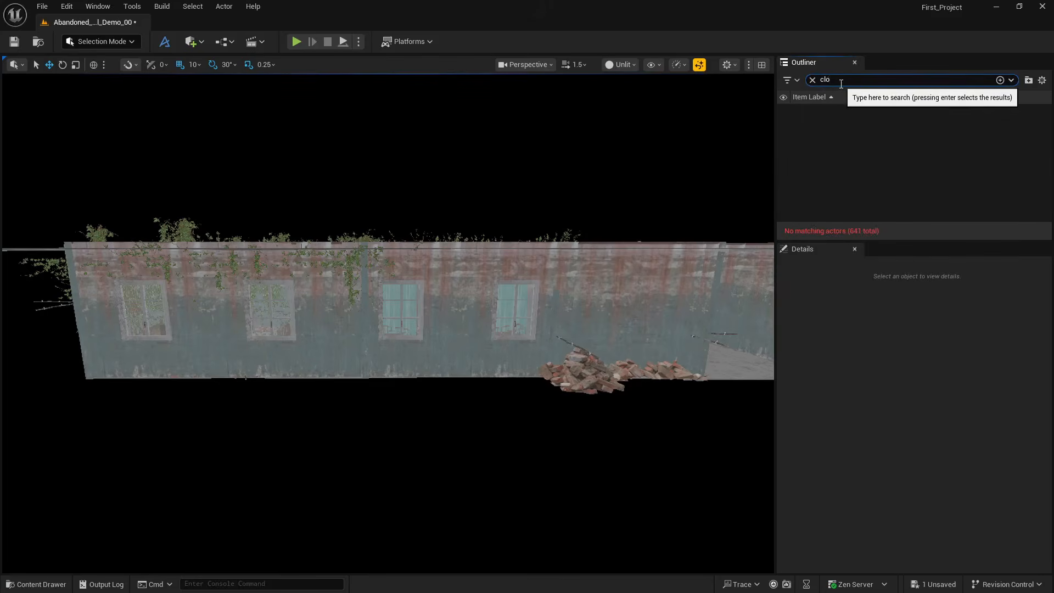
key("BackSpace")
key("BackSpace")
key("BackSpace")
- Find the SkyAtmosphere actor with an "atm" search, delete it and clear the search
type("atm")
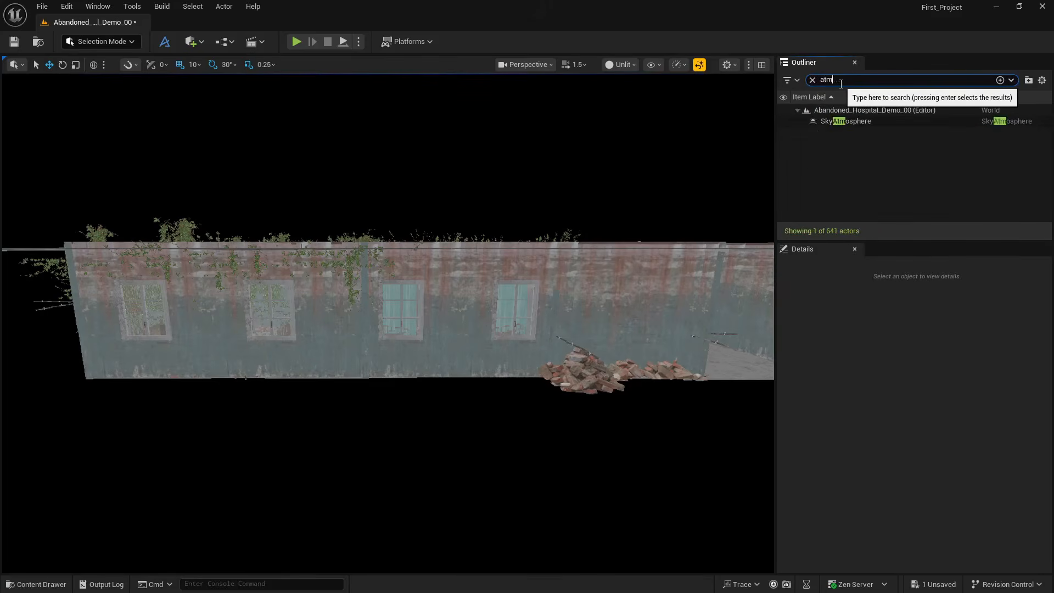
left_click(838, 120)
key("Delete")
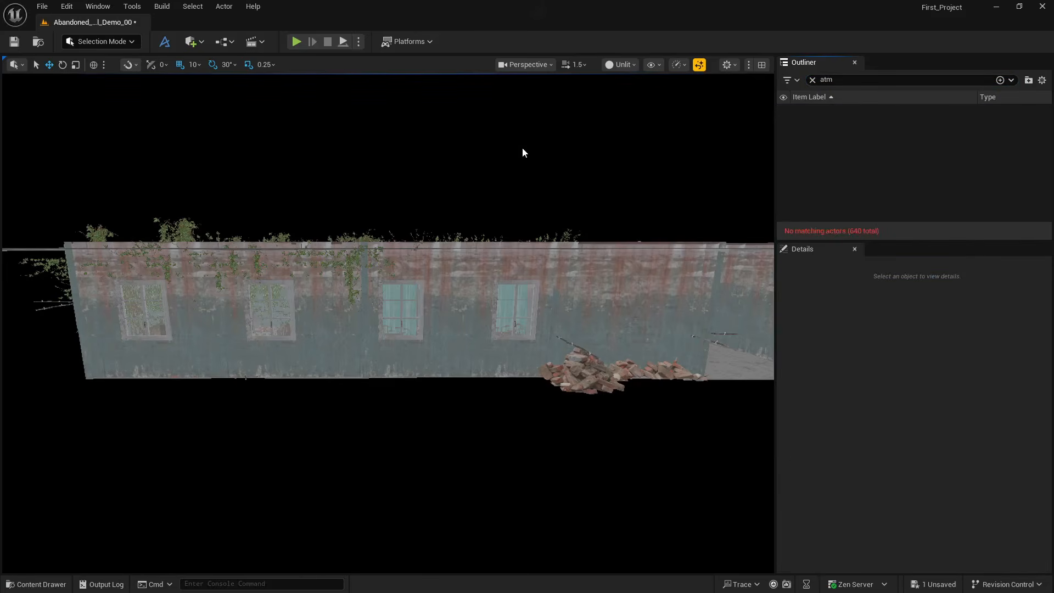
left_click(813, 81)
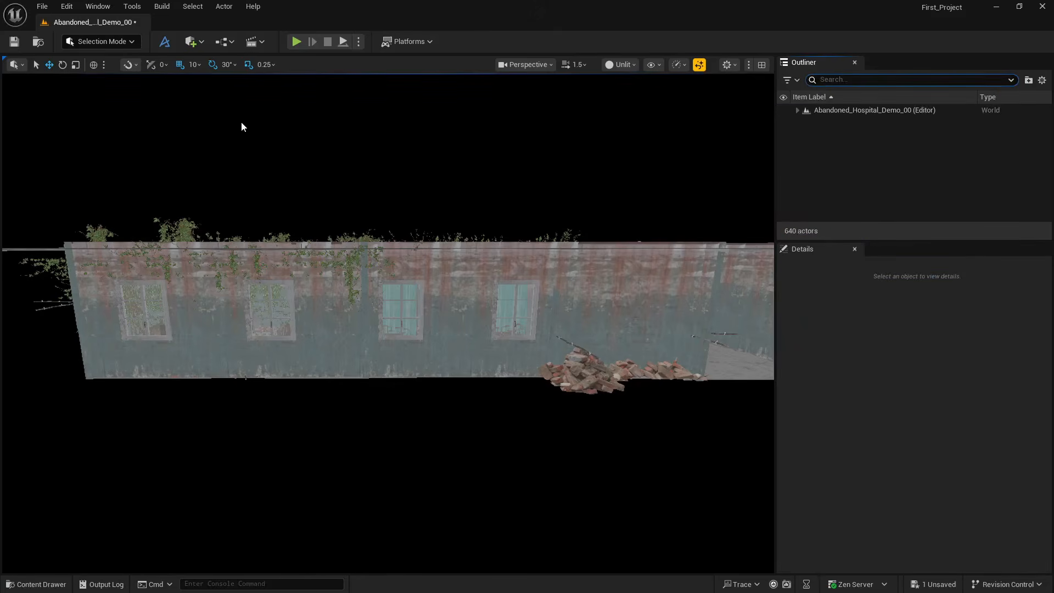
- Create a Sky Light, Directional Light, Sky Atmosphere, Volumetric Cloud and Height Fog with the Env. Light Mixer, and close it
left_click(109, 7)
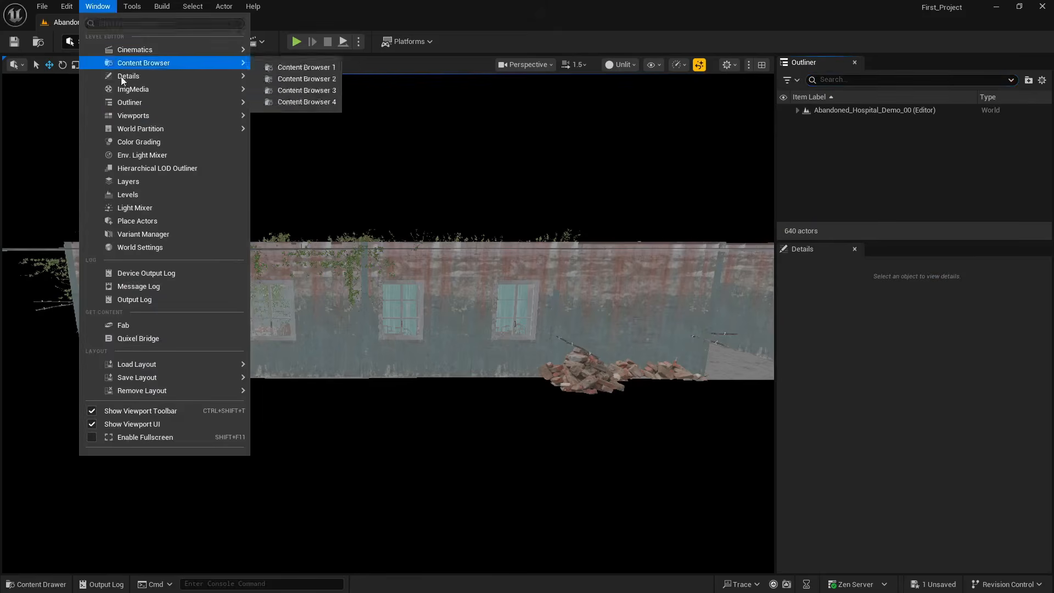
left_click(156, 156)
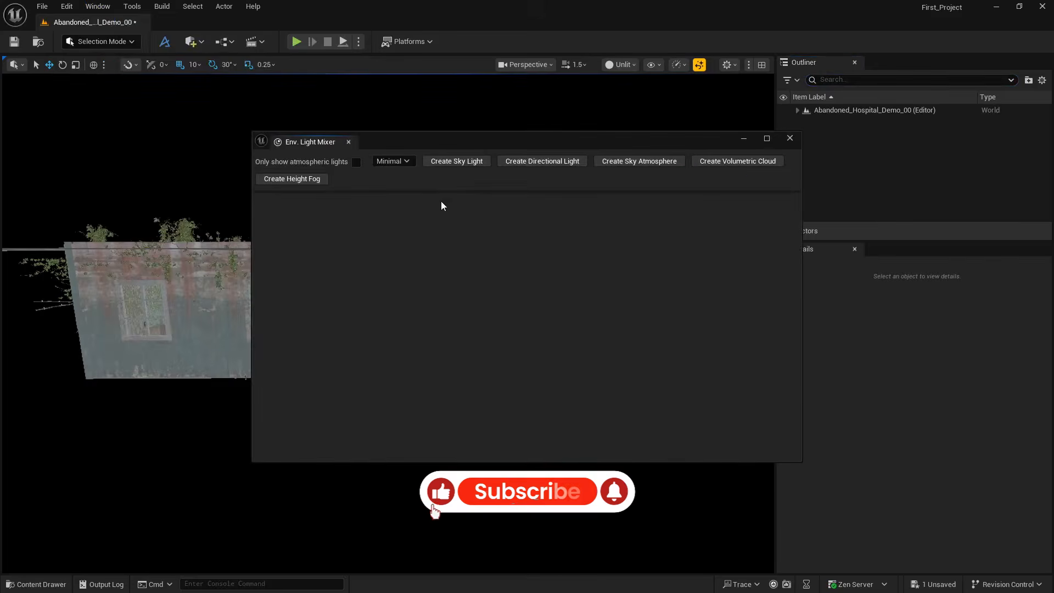
left_click(462, 162)
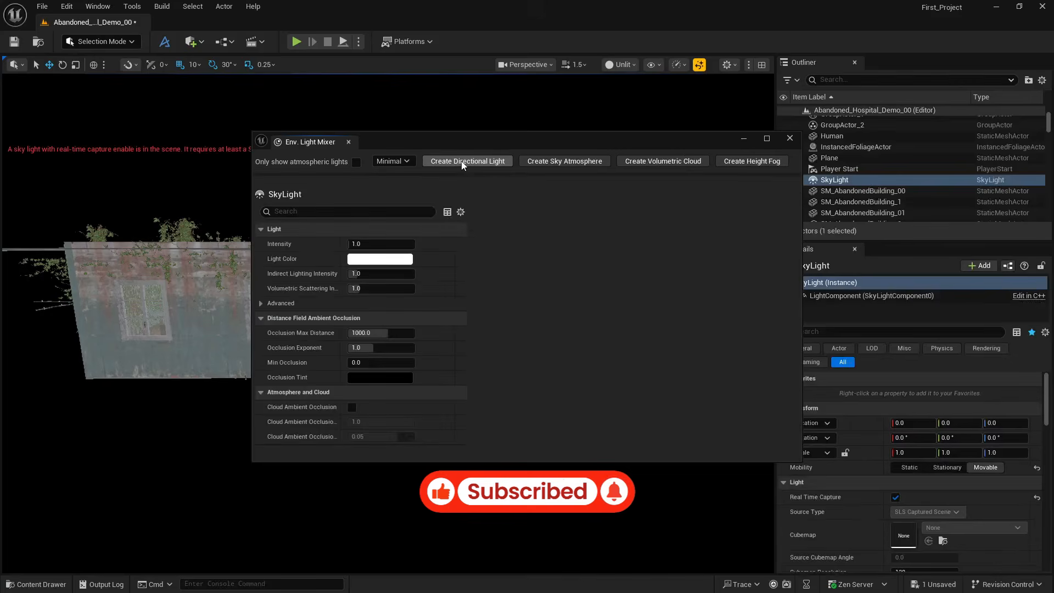
left_click(462, 162)
left_click(462, 162)
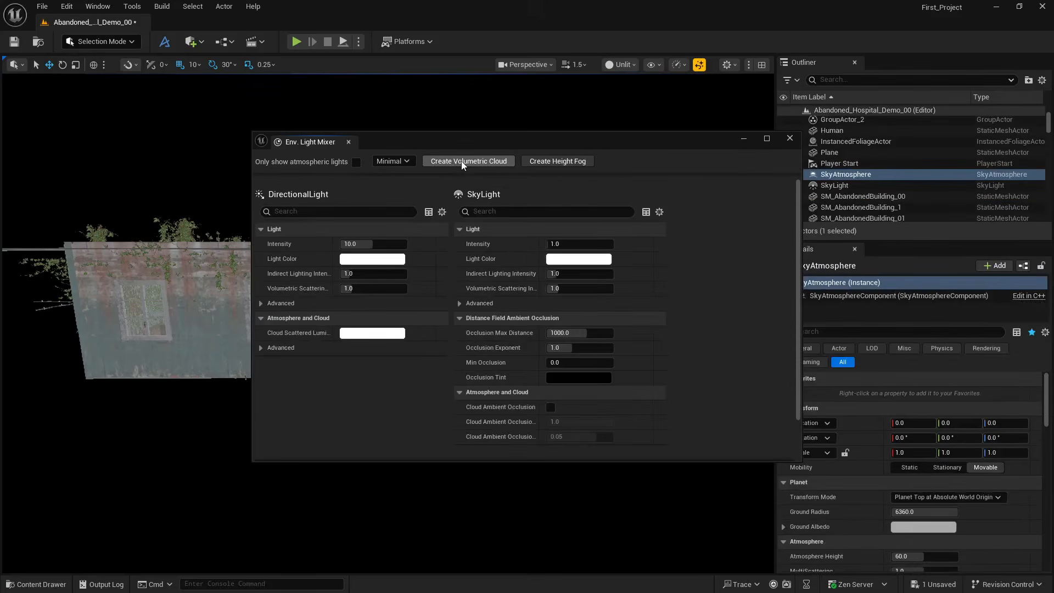
left_click(462, 162)
left_click(462, 162)
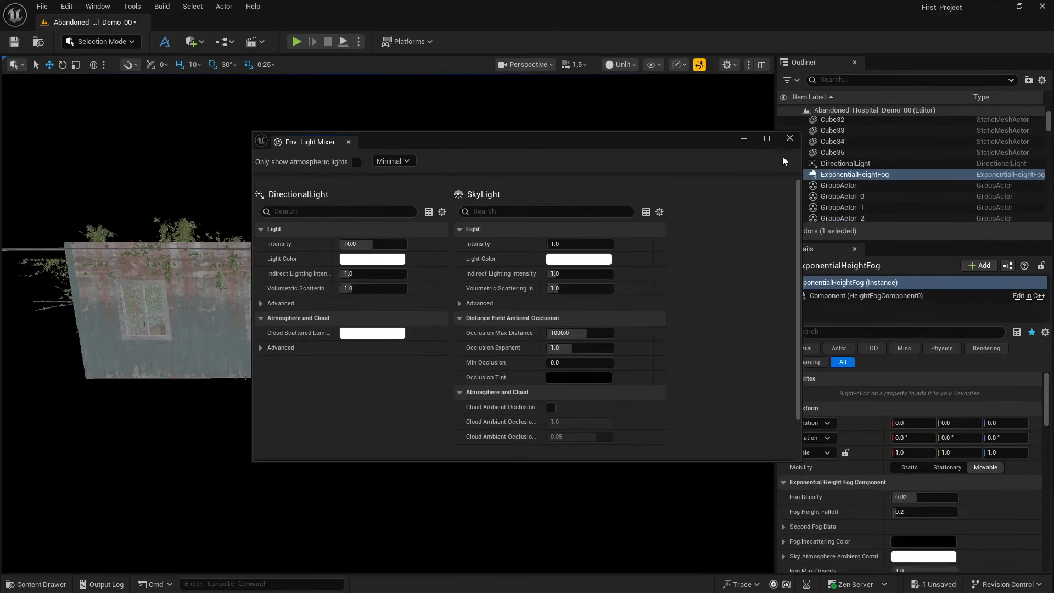
left_click(795, 140)
- Set the viewport's view mode to Lit and look over the building under the new sky lighting
left_click(631, 65)
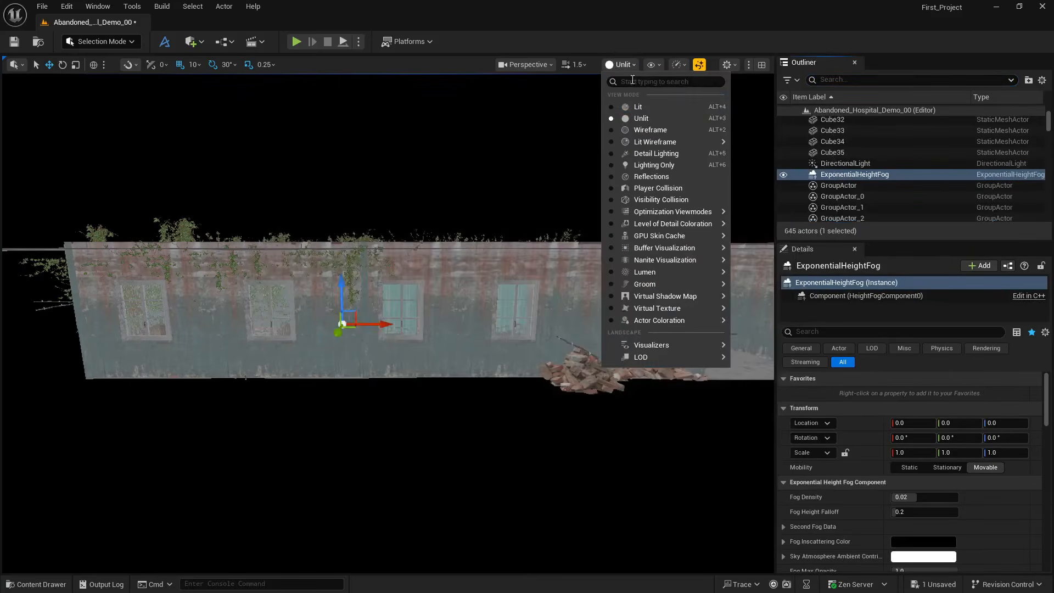
left_click(635, 109)
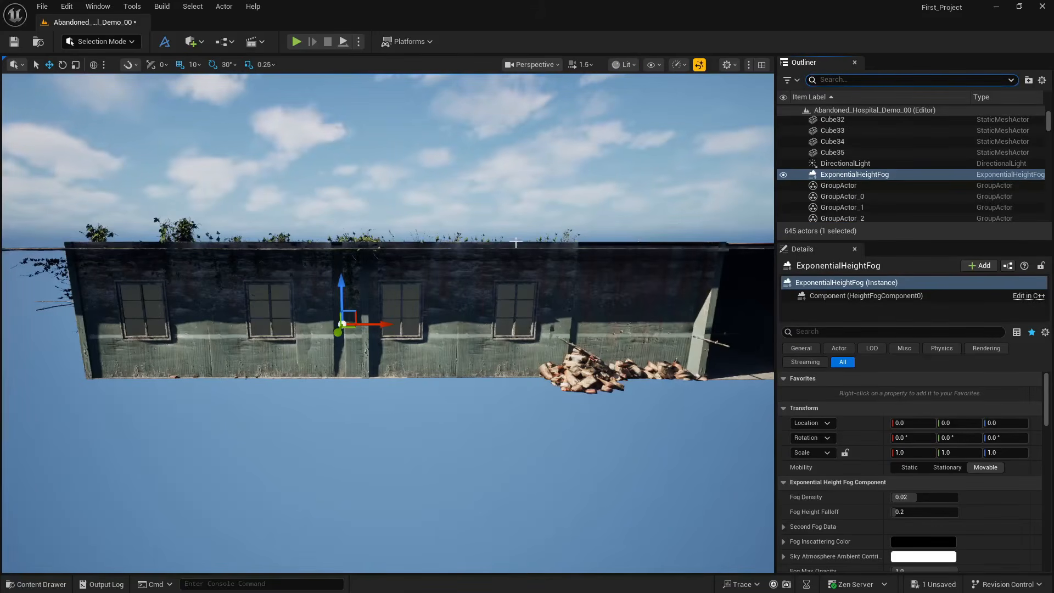
right_click_drag(485, 242, 455, 229)
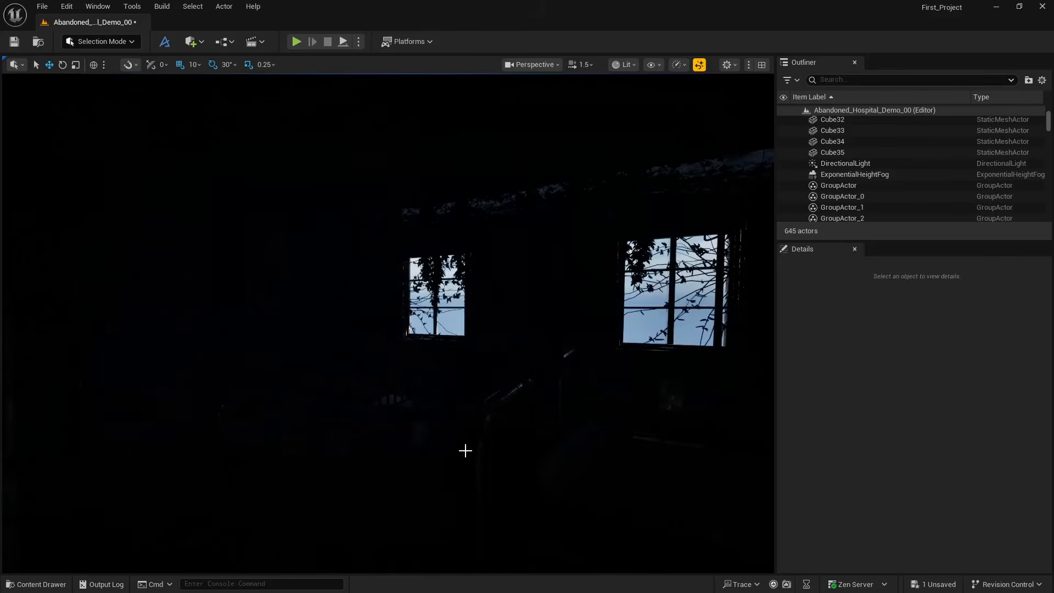
- Try different sun directions for the Directional Light, judging the sunlight from two of the interior viewpoints
key("ctrl+l")
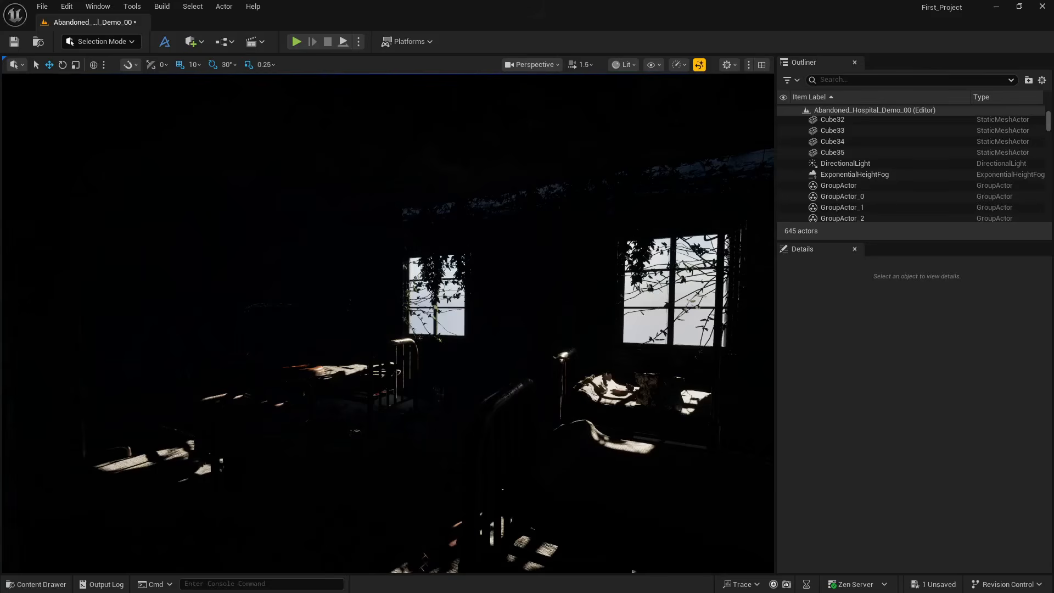
left_click(522, 274)
right_click_drag(522, 275, 526, 277)
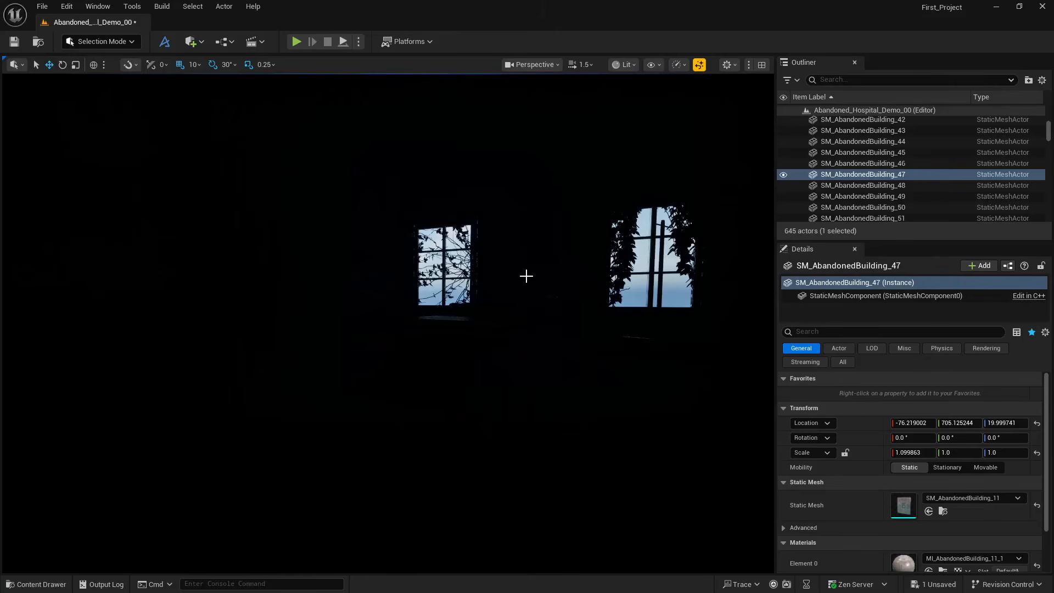
left_click(526, 276)
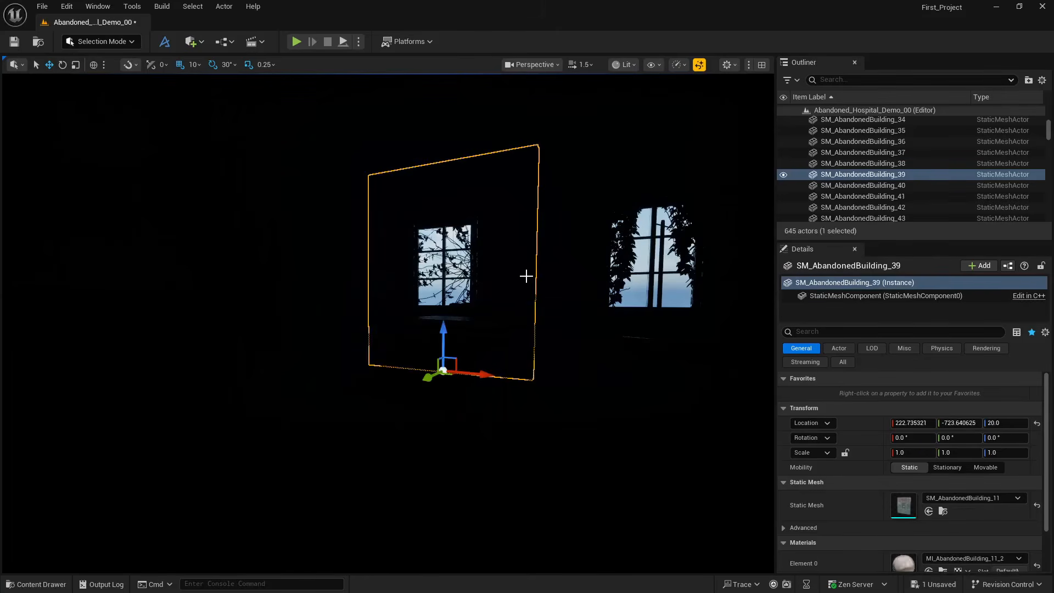
key("ctrl+l")
key("ctrl+l")
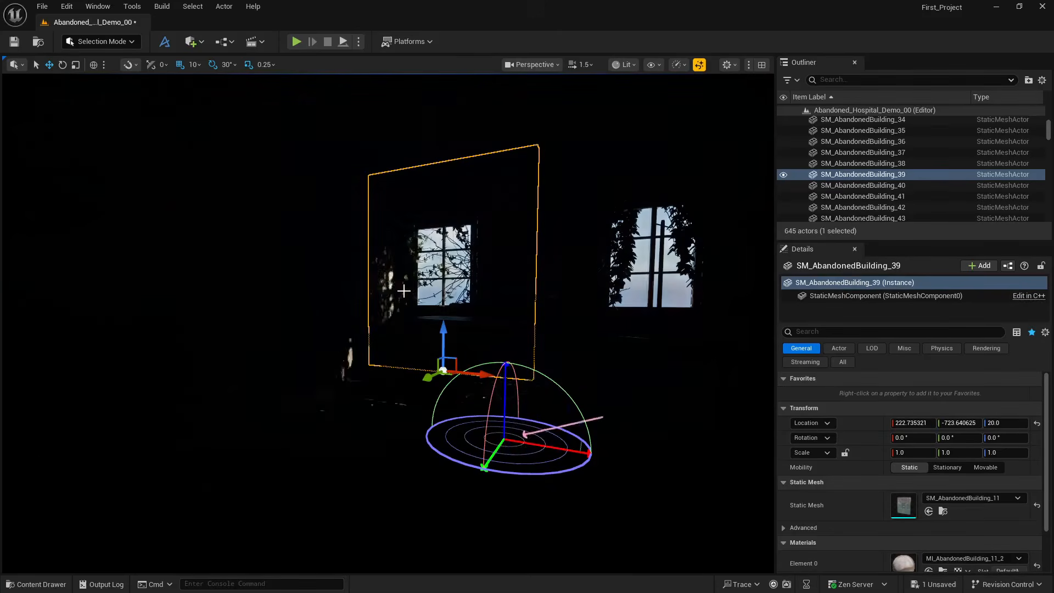
key("ctrl+l")
key("ctrl+l")
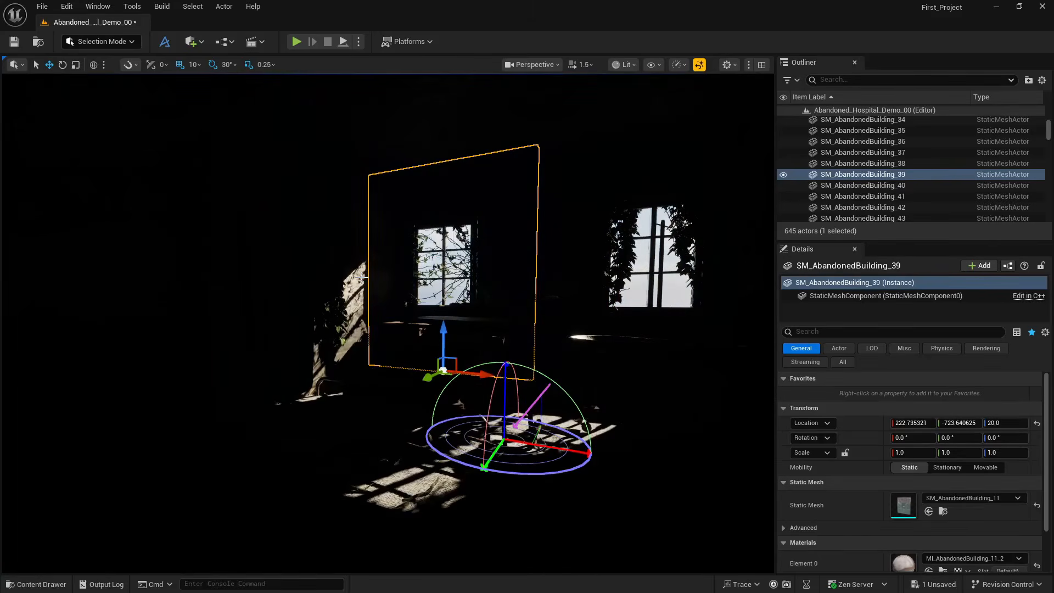
- From the interior view of the beds, rotate the Directional Light so sunlight through the windows falls across the beds and floor
left_click(638, 289)
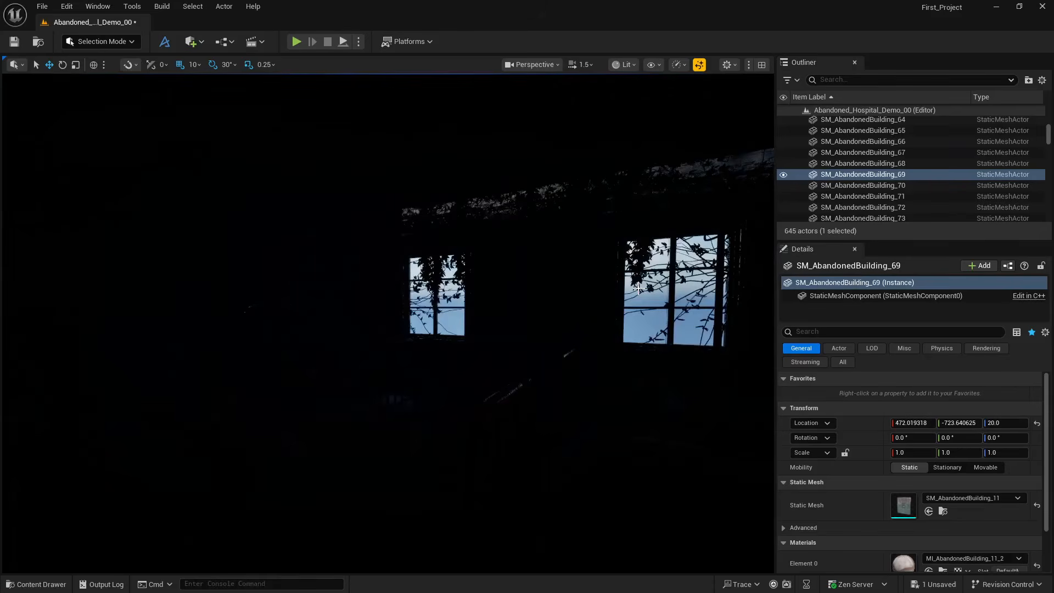
key("ctrl+l")
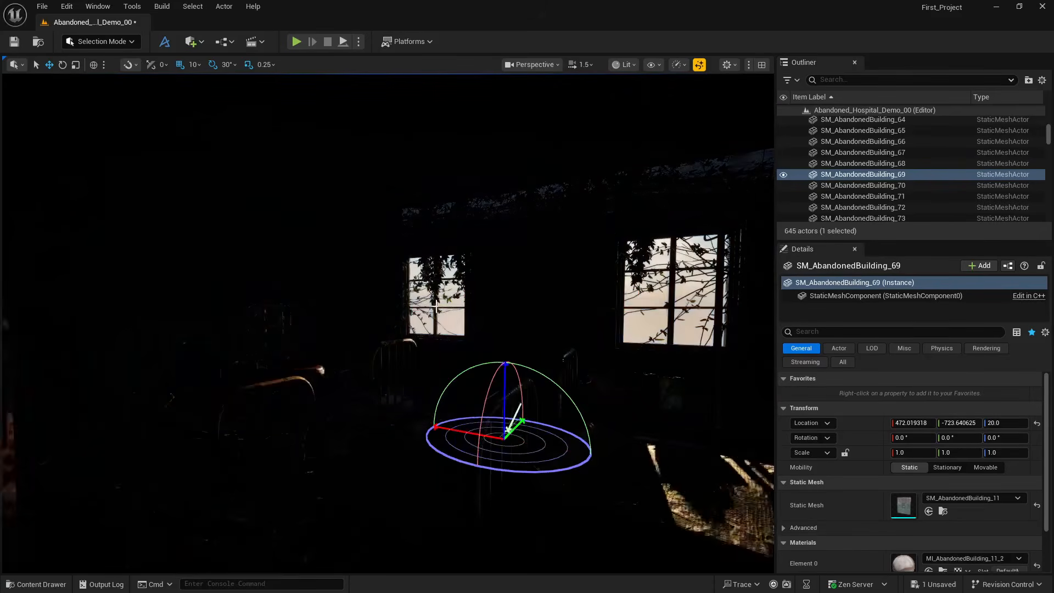
key("ctrl+l")
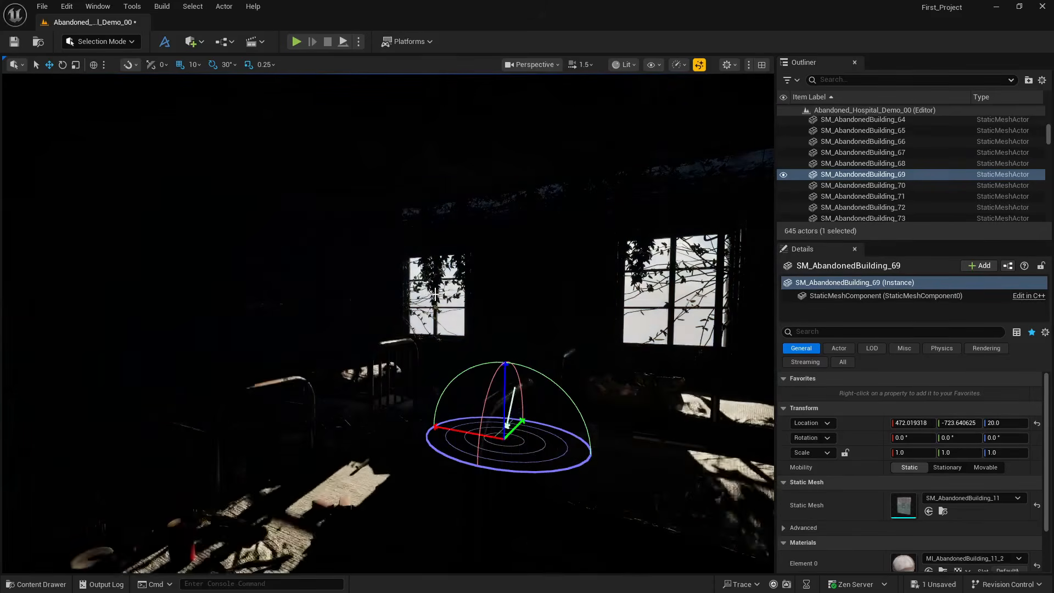
key("ctrl+l")
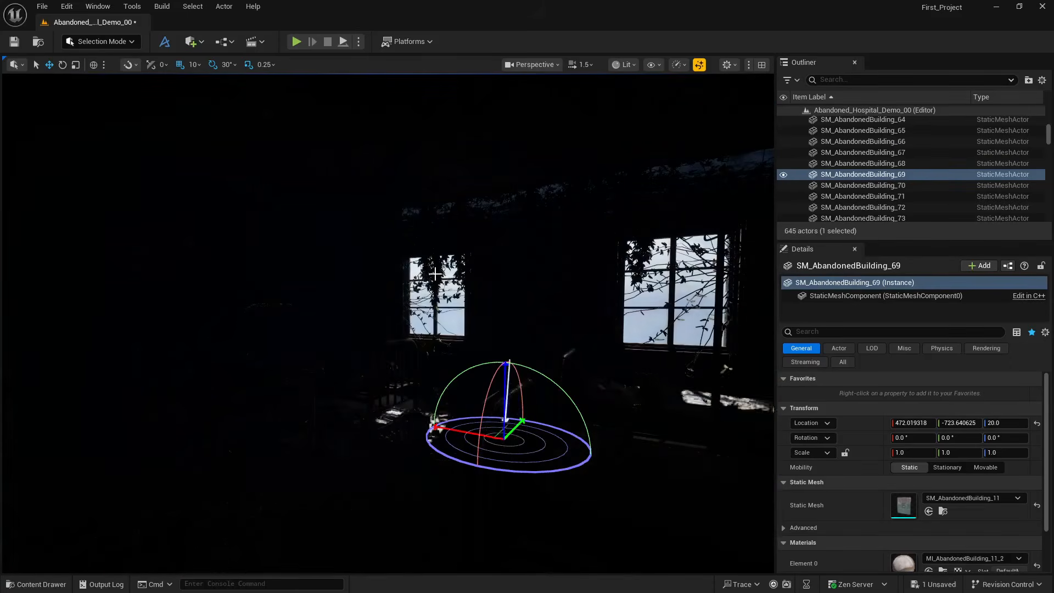
key("ctrl+l")
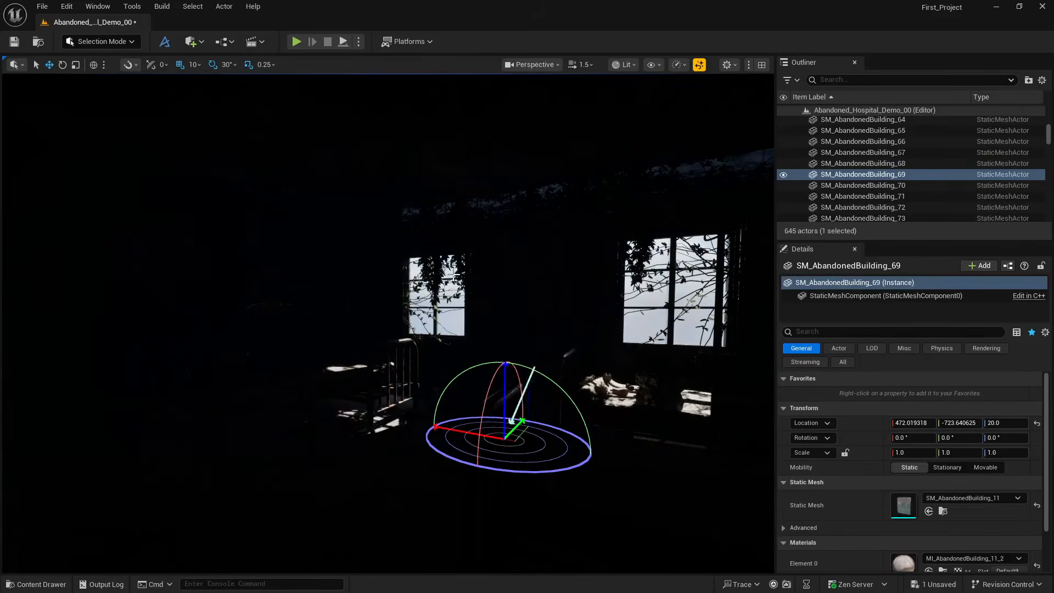
key("ctrl+l")
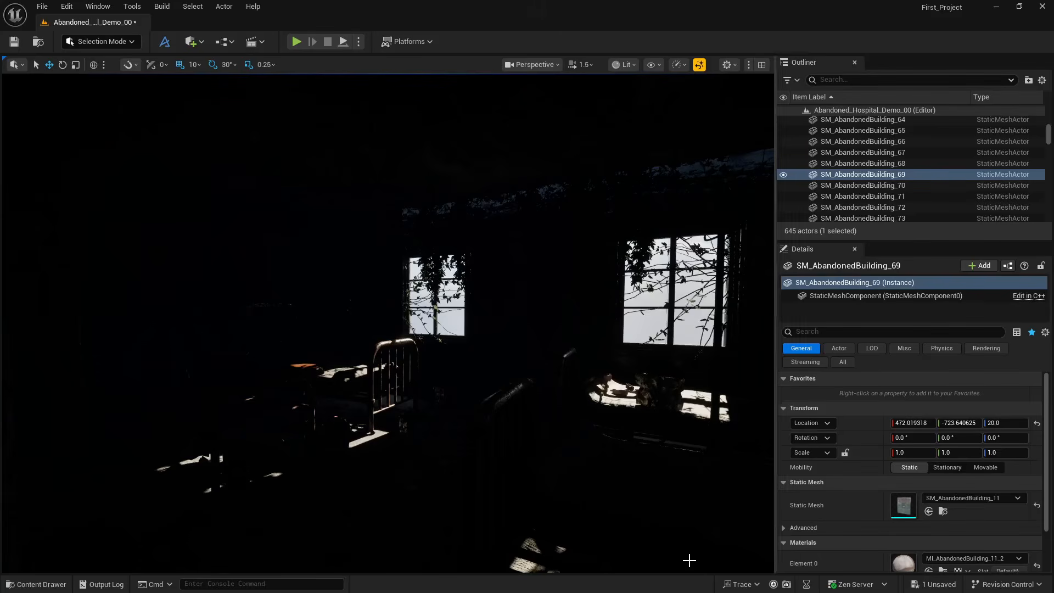
- Switch to the browser and check the EV100 values for the daylight conditions in the exposure chart
key("alt+Tab")
key("alt+Tab")
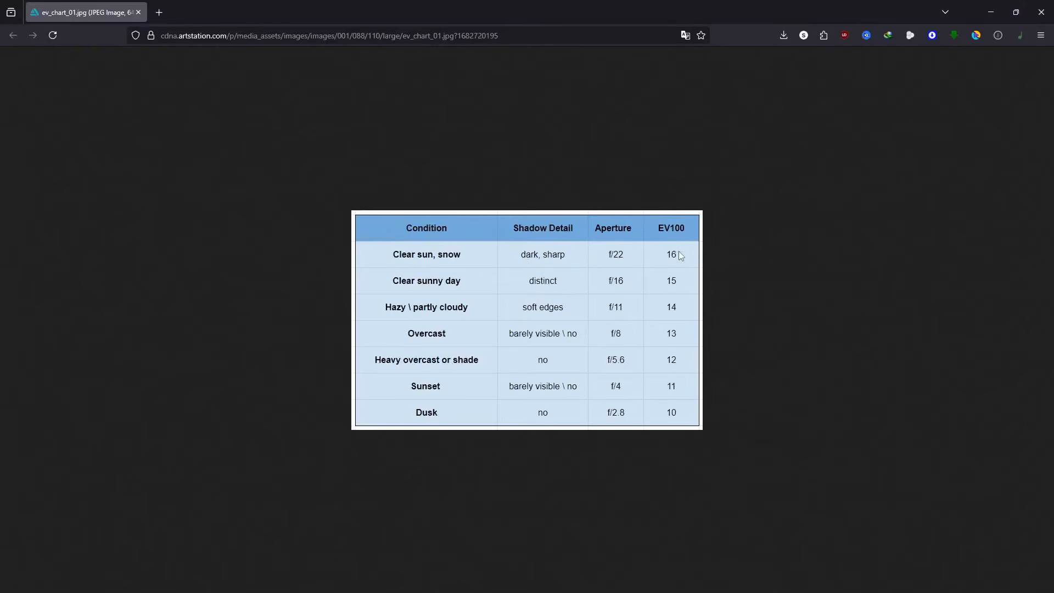
- Return to the Unreal Editor and add a Post Process Volume to the level
left_click(991, 12)
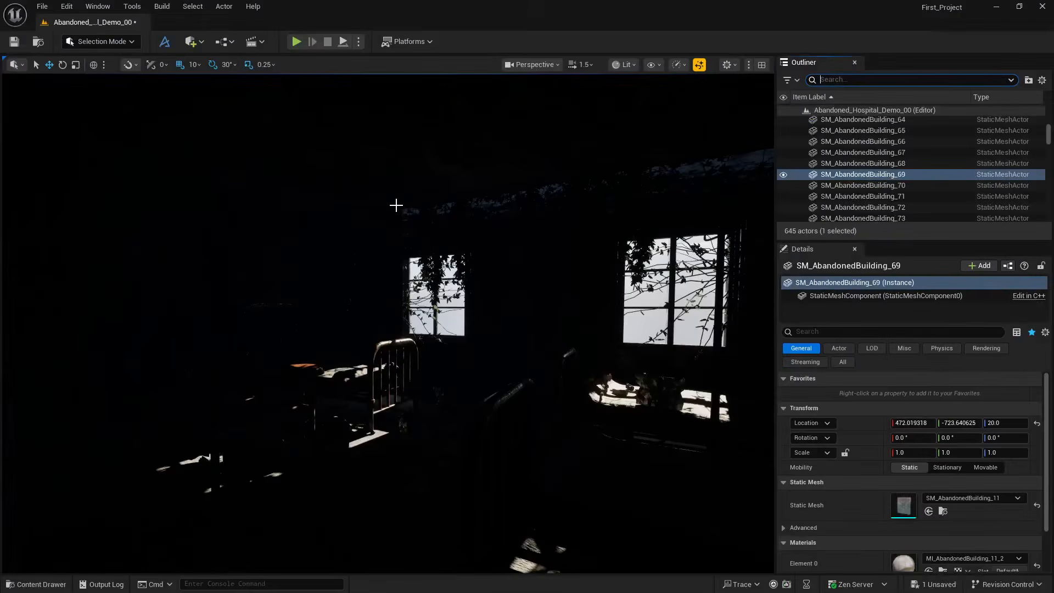
left_click(194, 41)
mouse_move(255, 206)
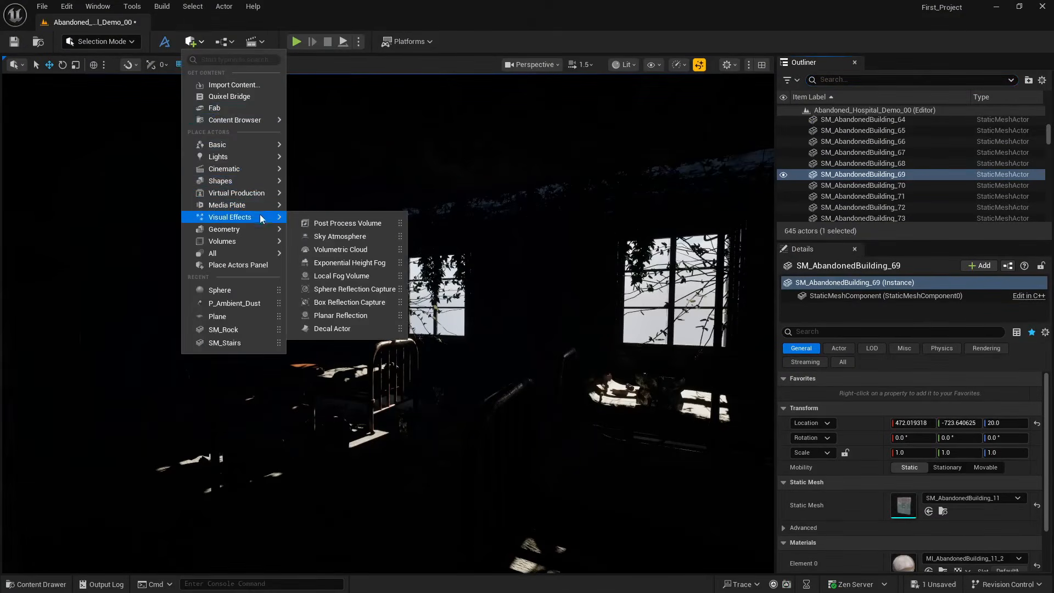
left_click(321, 223)
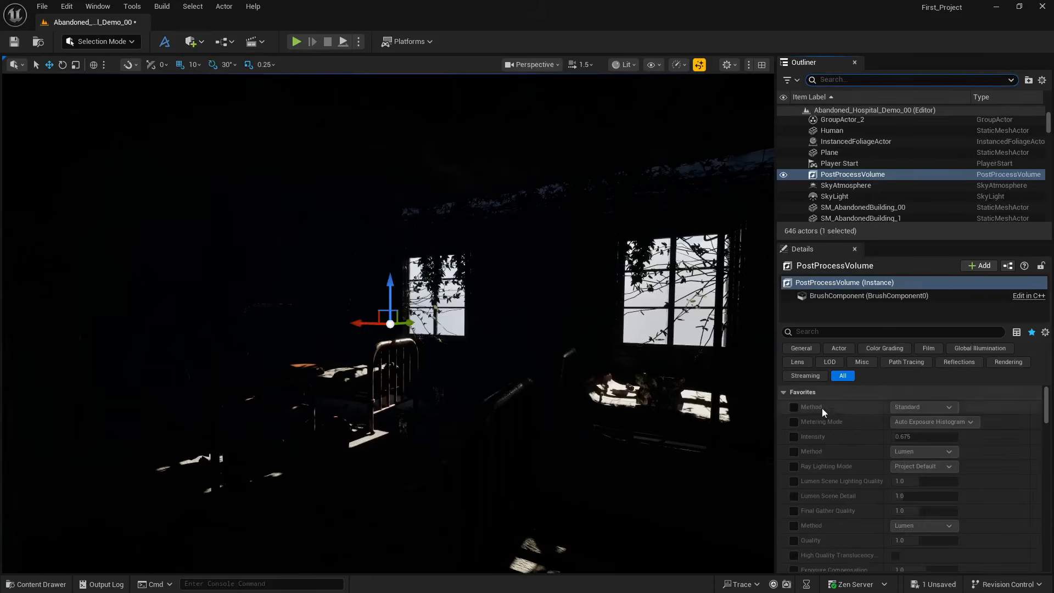
- Enable Exposure Compensation in the PostProcessVolume's Exposure settings and set it to 0
scroll(822, 439, "down", 10)
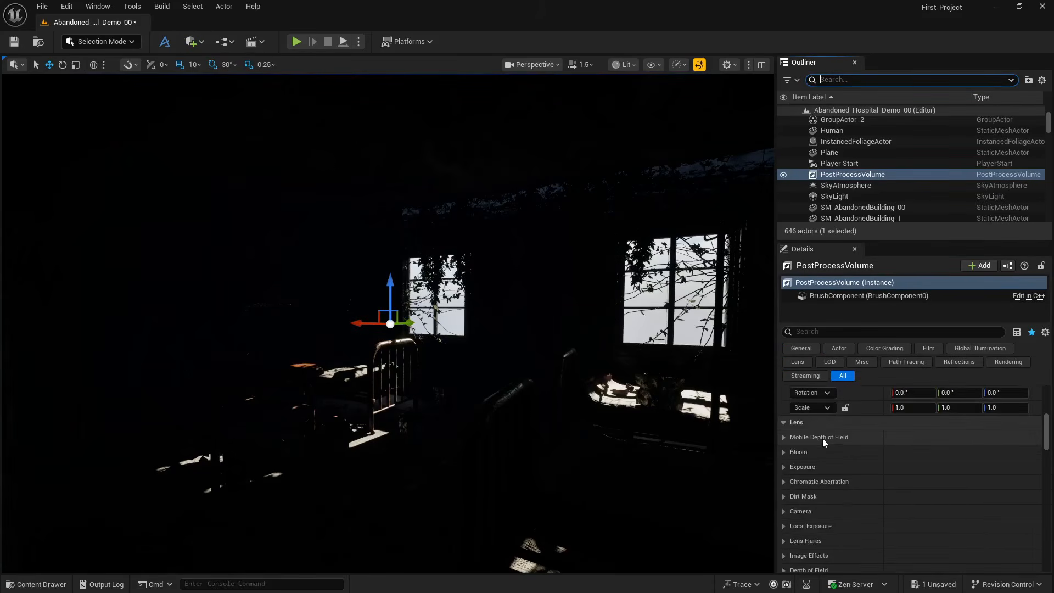
left_click(785, 467)
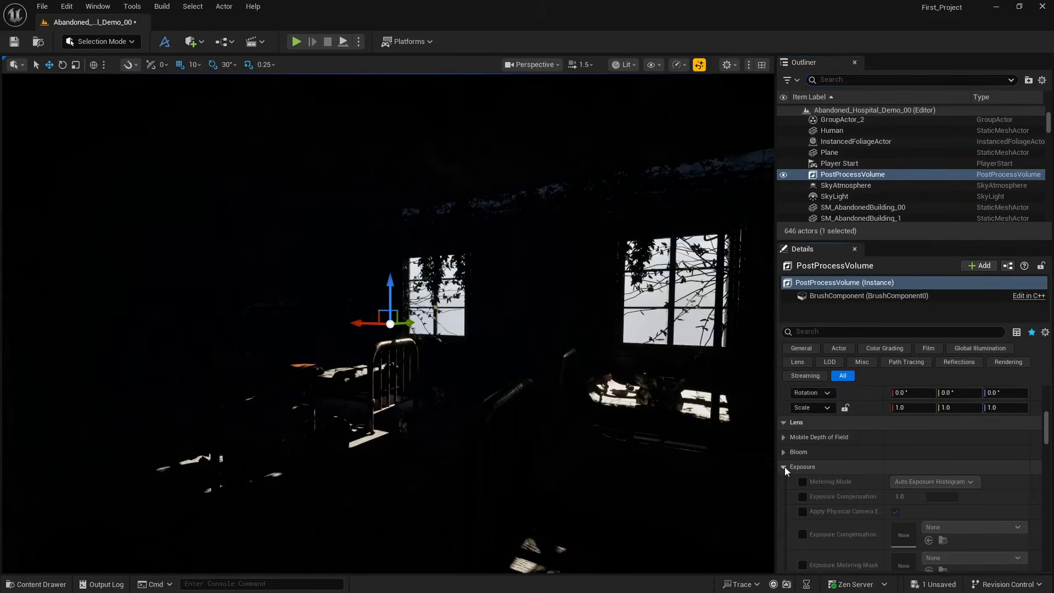
left_click(802, 497)
left_click(918, 498)
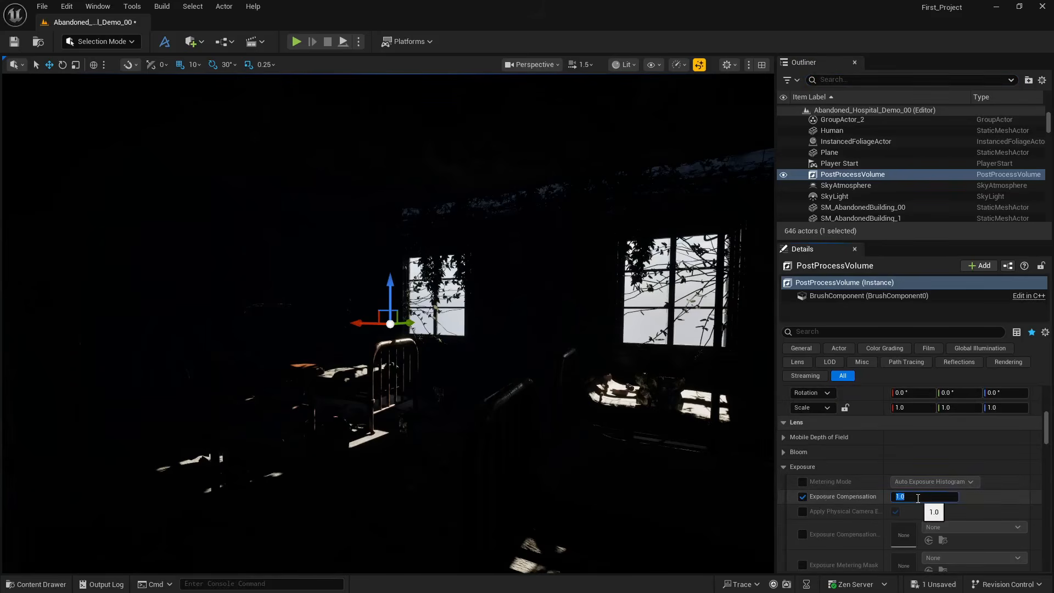
key("Return")
- Consult the EV100 chart in the browser, and in Unreal enable the volume's exposure limits with Min EV100 8 and Max EV100 12
key("alt+Tab")
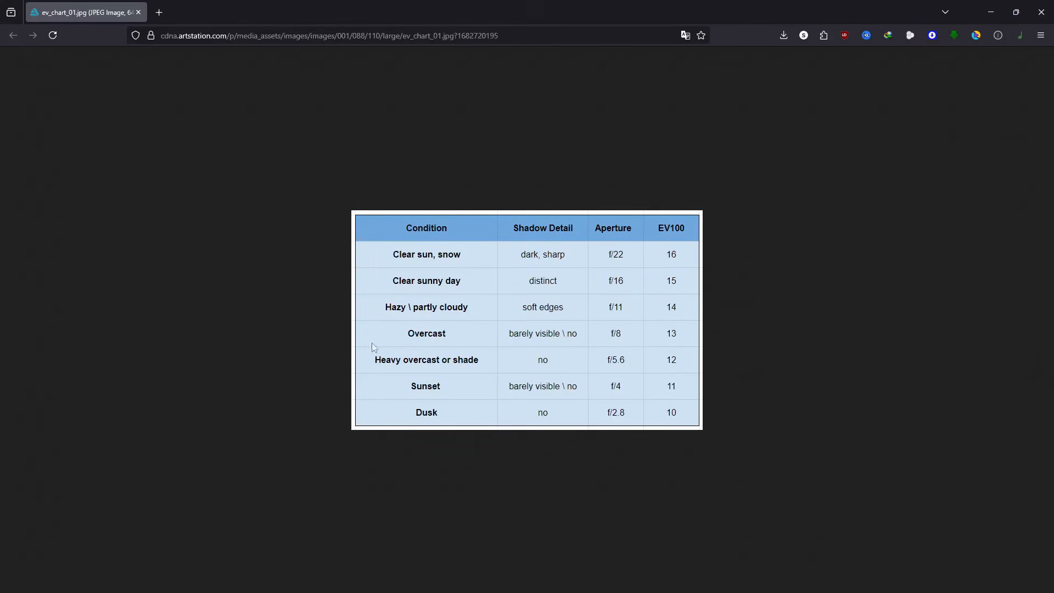
left_click(998, 11)
scroll(857, 509, "down", 3)
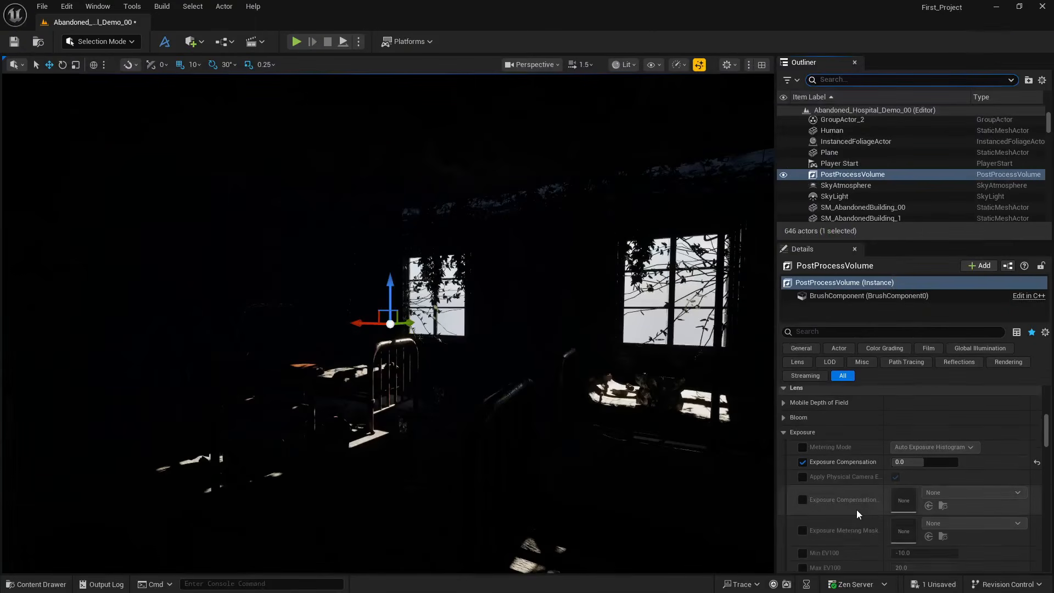
left_click(803, 482)
left_click(802, 498)
left_click(919, 483)
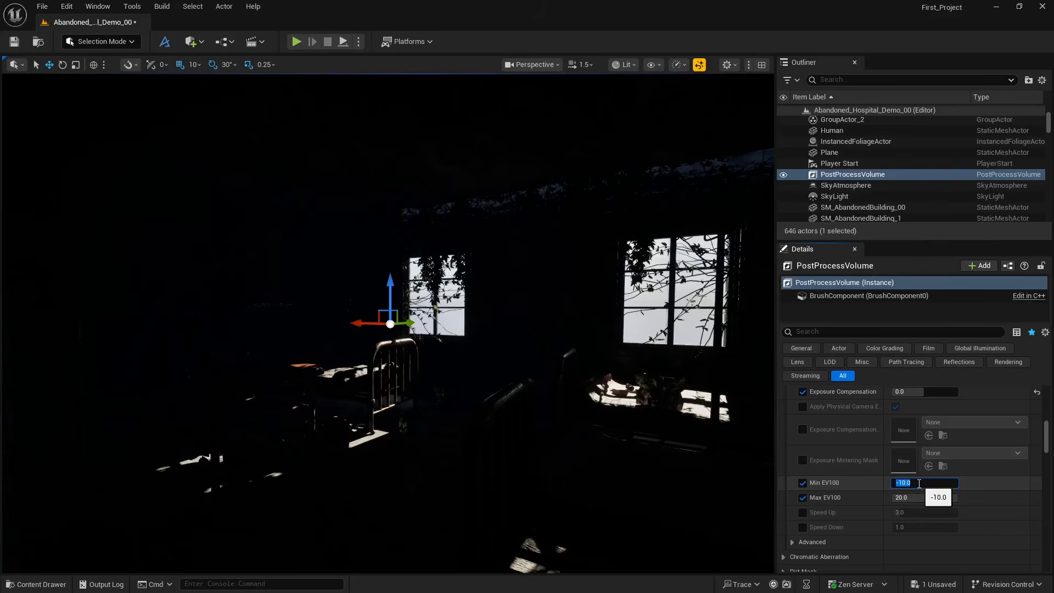
type("1")
type("8")
key("Tab")
type("12")
key("Tab")
- Recheck the EV100 chart in the browser and set the PostProcessVolume's Min EV100 to 9 in Unreal
key("alt+Tab")
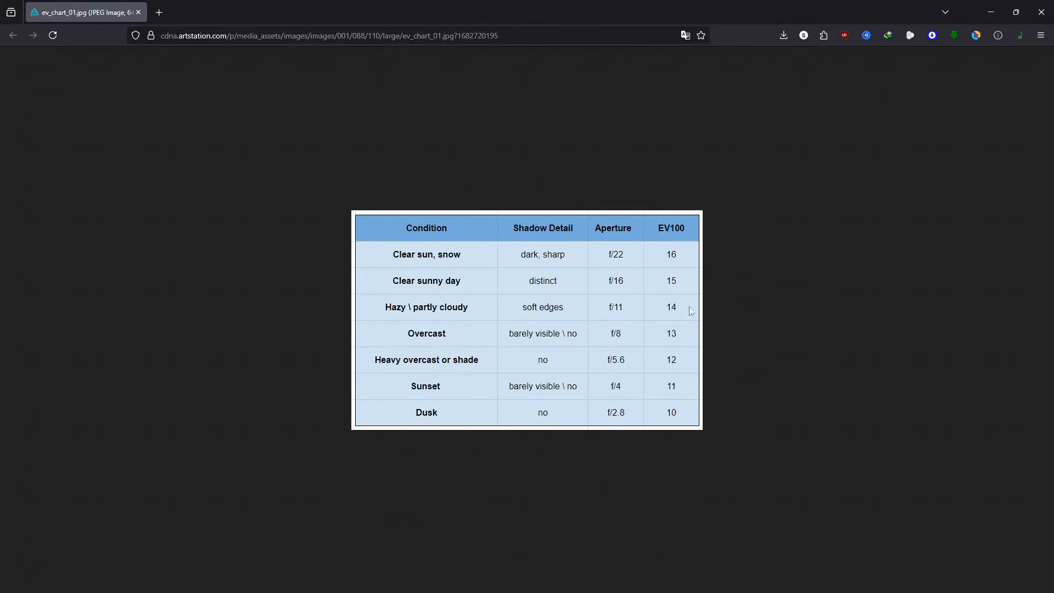
left_click(991, 14)
left_click(921, 484)
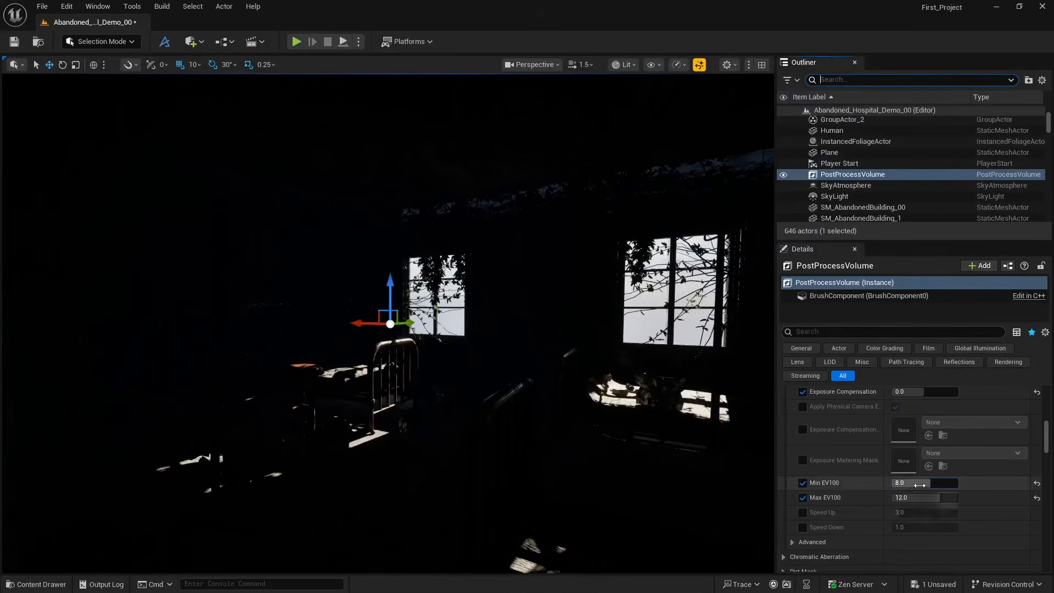
type("9")
key("Return")
- Fix the PostProcessVolume's exposure by setting both Min EV100 and Max EV100 to 10
left_click(855, 484)
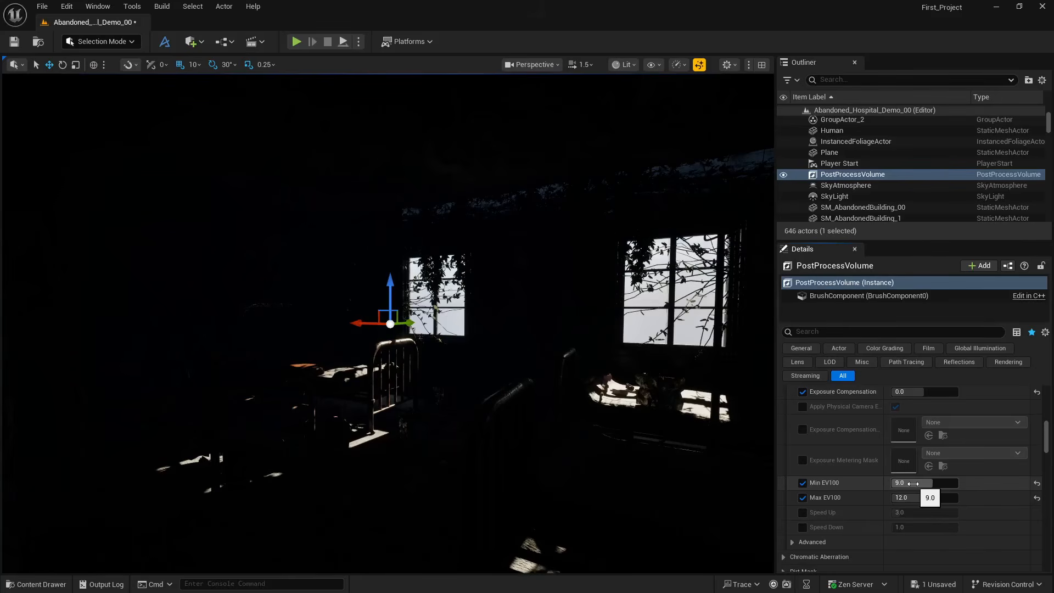
left_click(912, 484)
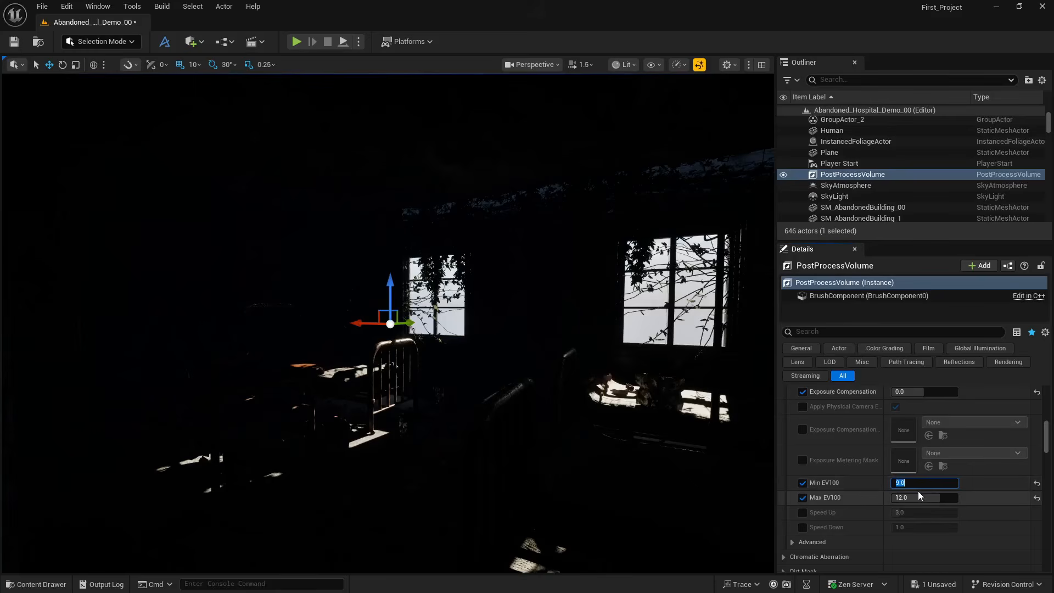
key("Return")
left_click(906, 483)
type("10")
key("Return")
key("Tab")
type("1")
key("Tab")
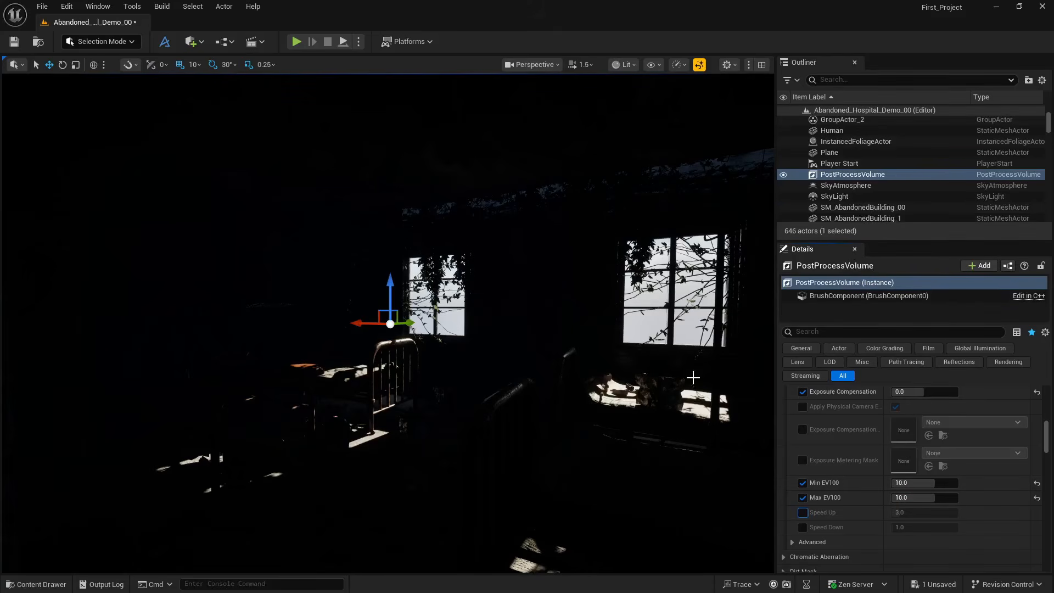
- Switch to the browser to check the illuminance table's lux values and return to the Unreal Editor
key("alt+Tab")
key("alt+Tab")
key("alt+Tab")
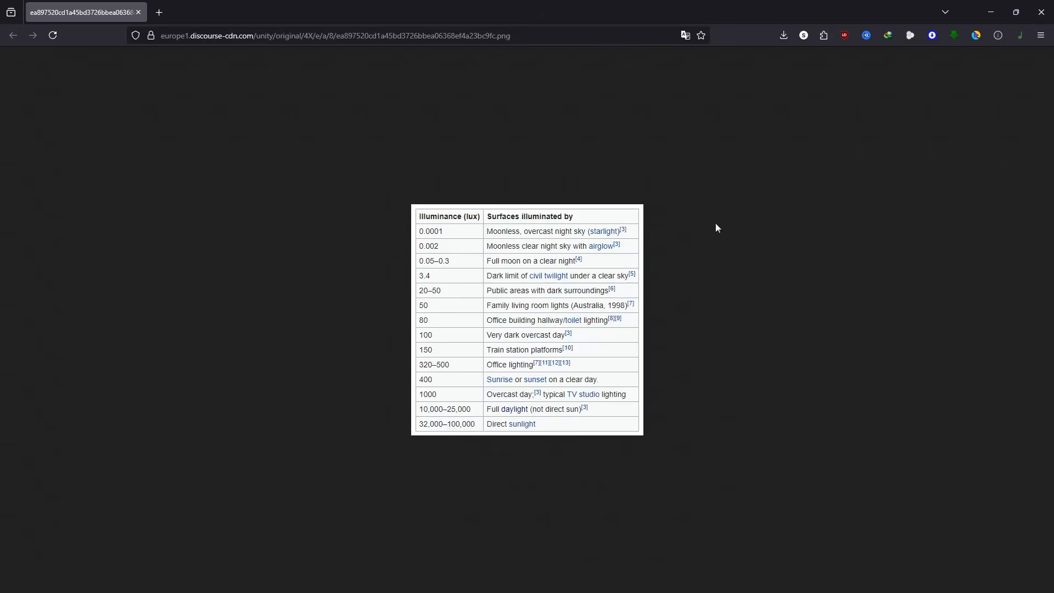
left_click(983, 10)
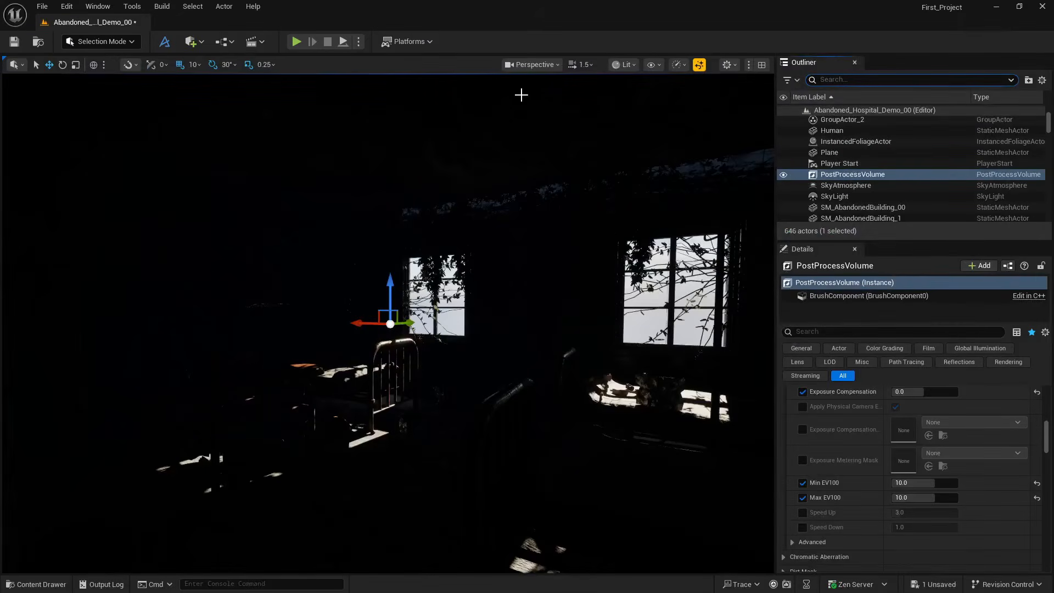
key("w")
right_click_drag(493, 272, 558, 349)
key("s")
key("a")
key("w")
key("w")
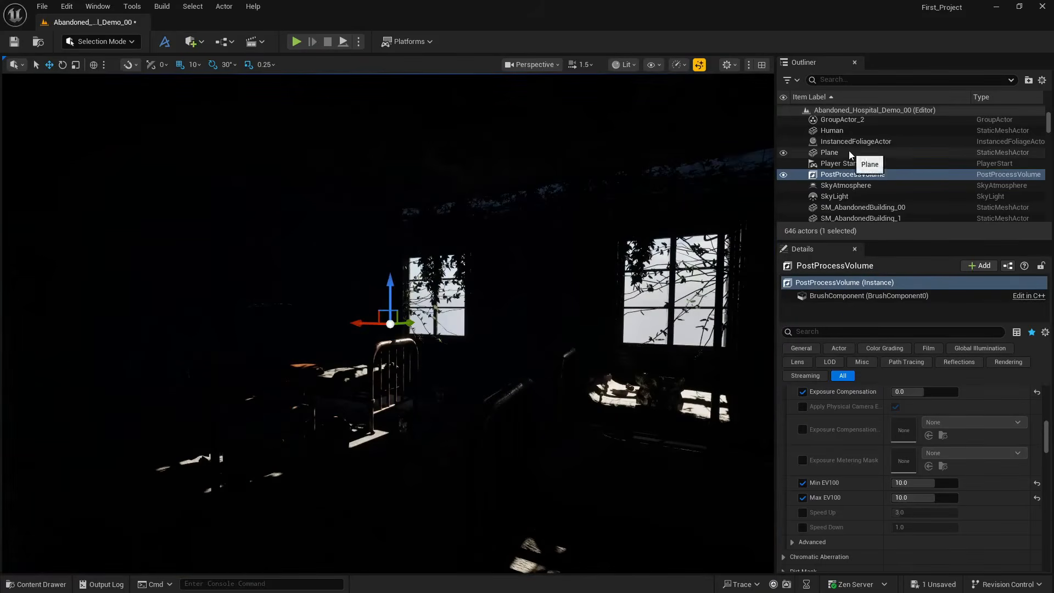
- Enable Volumetric Fog on the ExponentialHeightFog actor
scroll(849, 150, "up", 4)
scroll(849, 153, "down", 1)
left_click(848, 170)
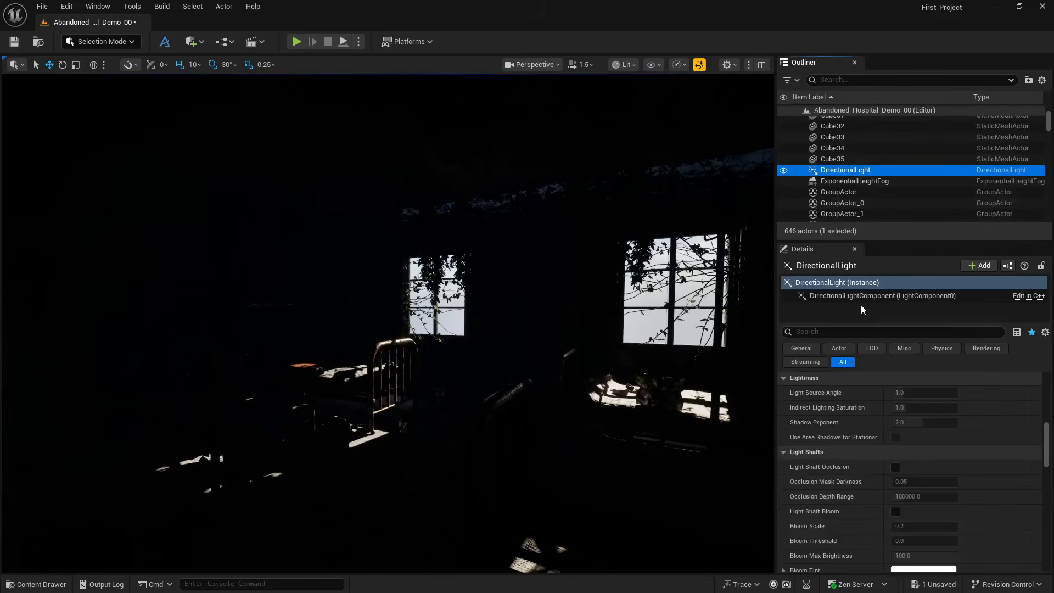
scroll(857, 434, "up", 6)
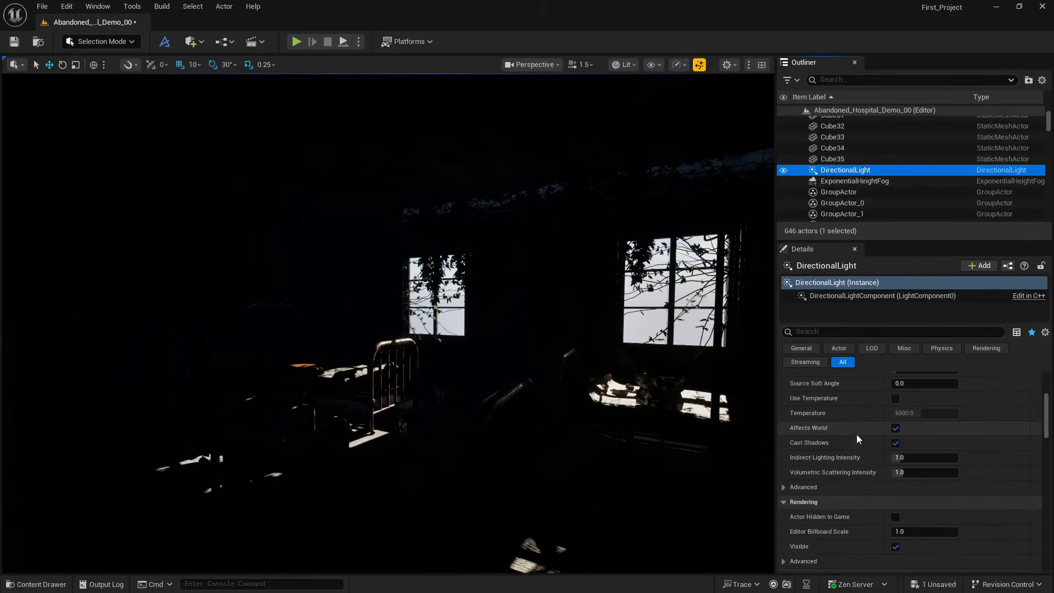
left_click(824, 181)
scroll(865, 491, "down", 5)
scroll(866, 491, "down", 4)
left_click(896, 476)
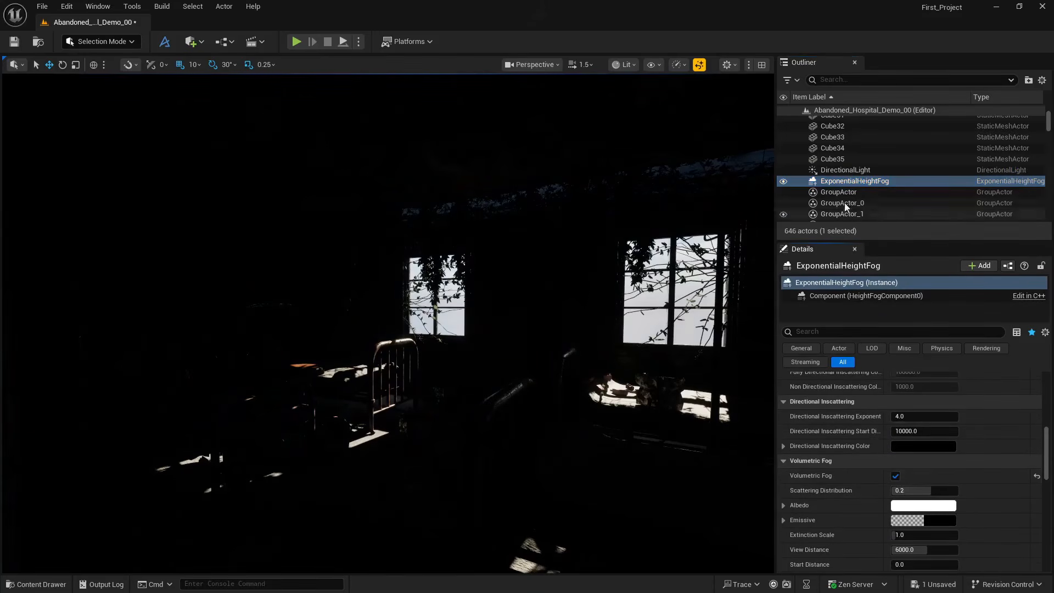
- Check the direct sunlight range in the browser's illuminance table and set the Directional Light's Intensity to 100000 lux in Unreal
left_click(840, 170)
scroll(848, 476, "up", 10)
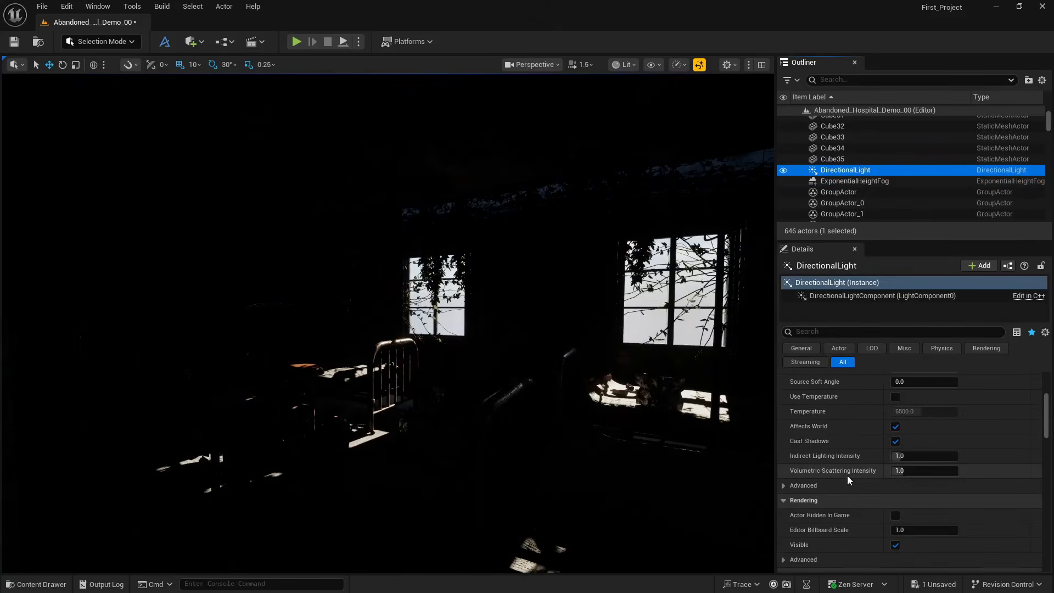
scroll(848, 483, "down", 2)
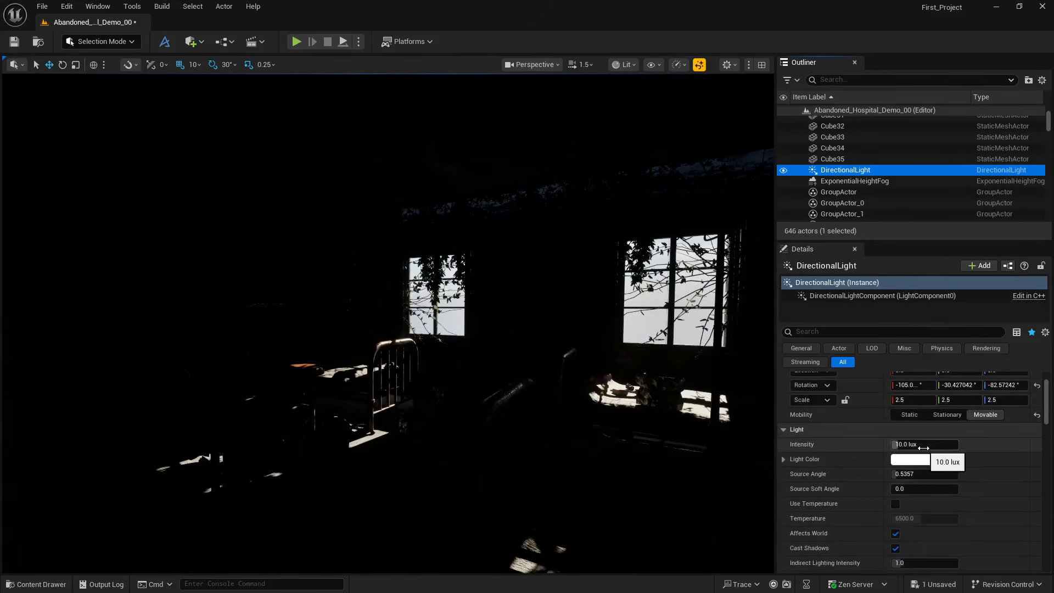
key("alt+Tab")
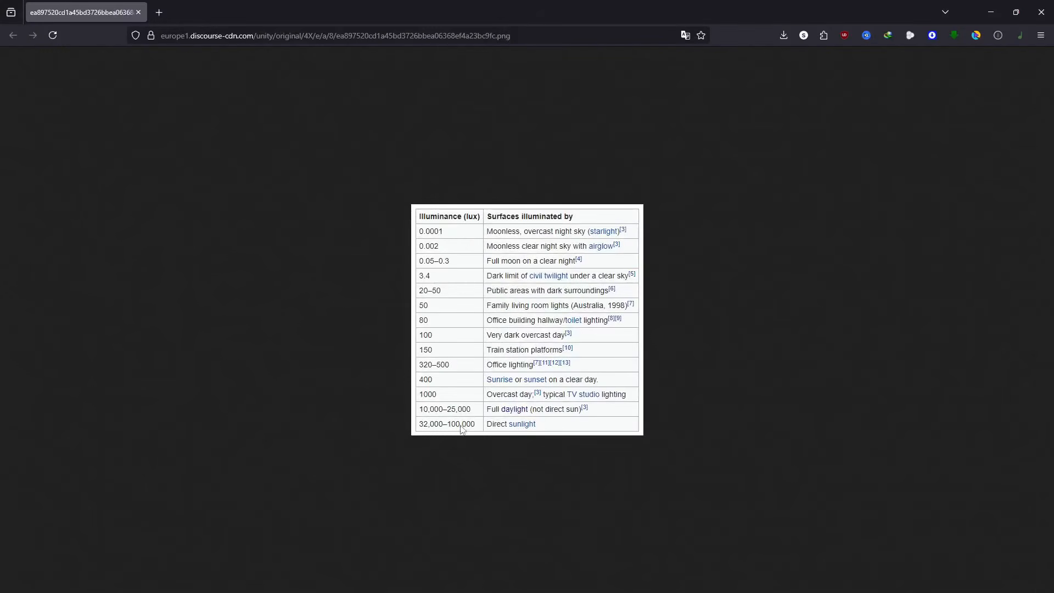
left_click(992, 12)
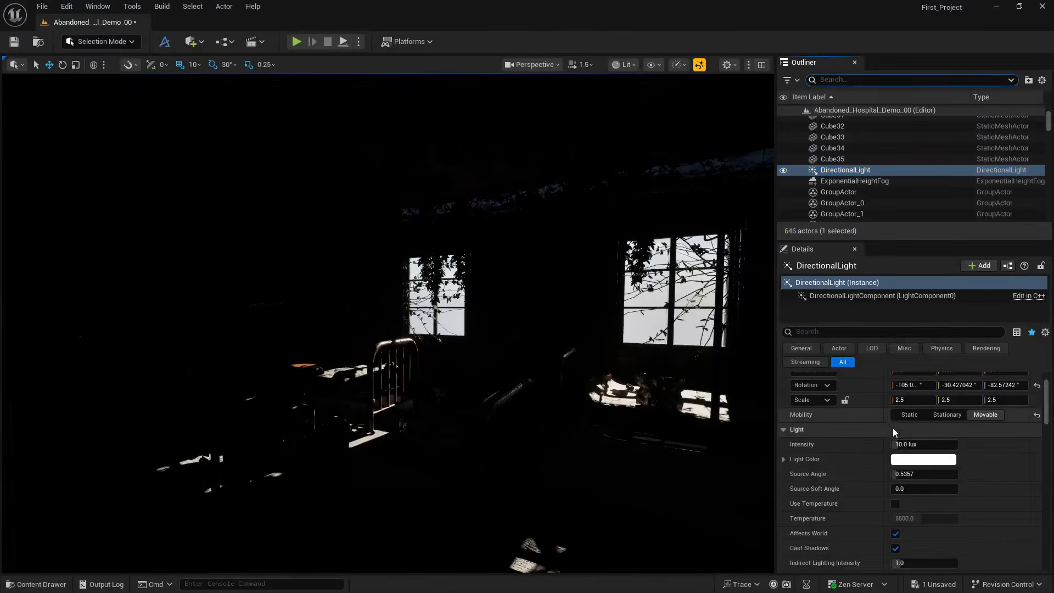
left_click(905, 444)
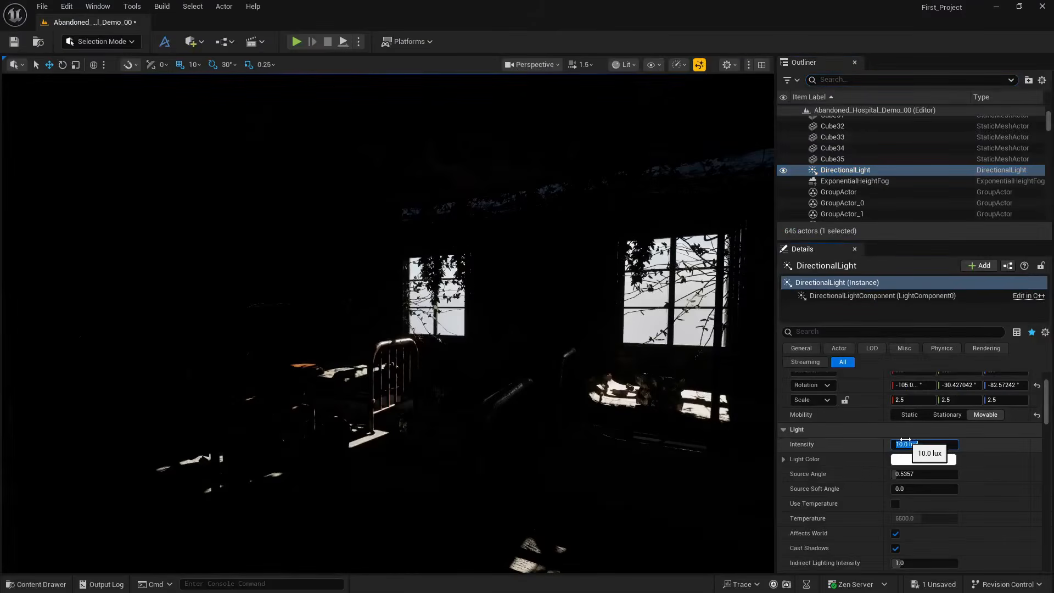
type("100000")
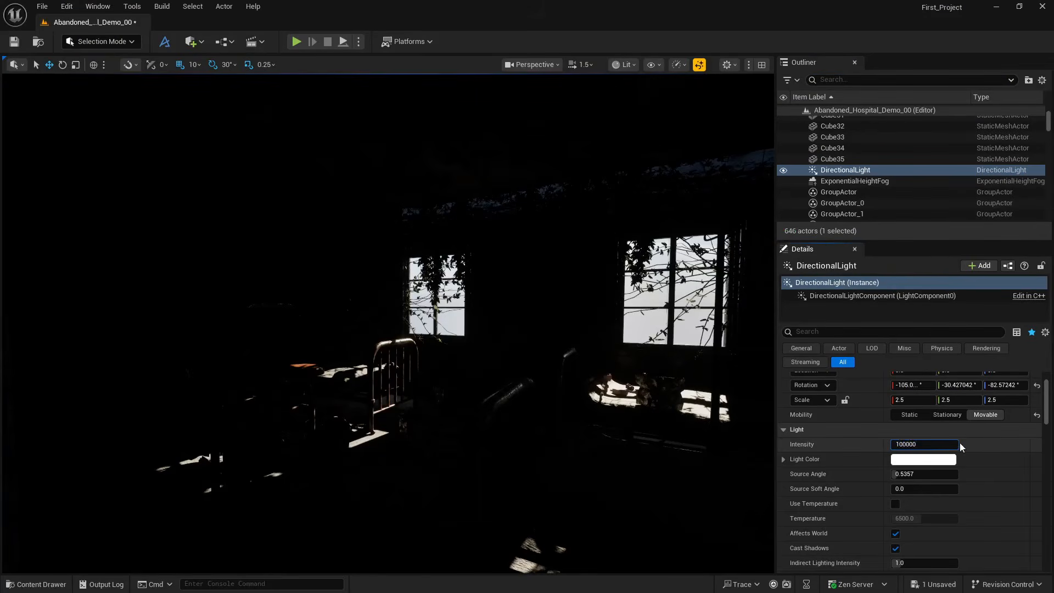
key("Return")
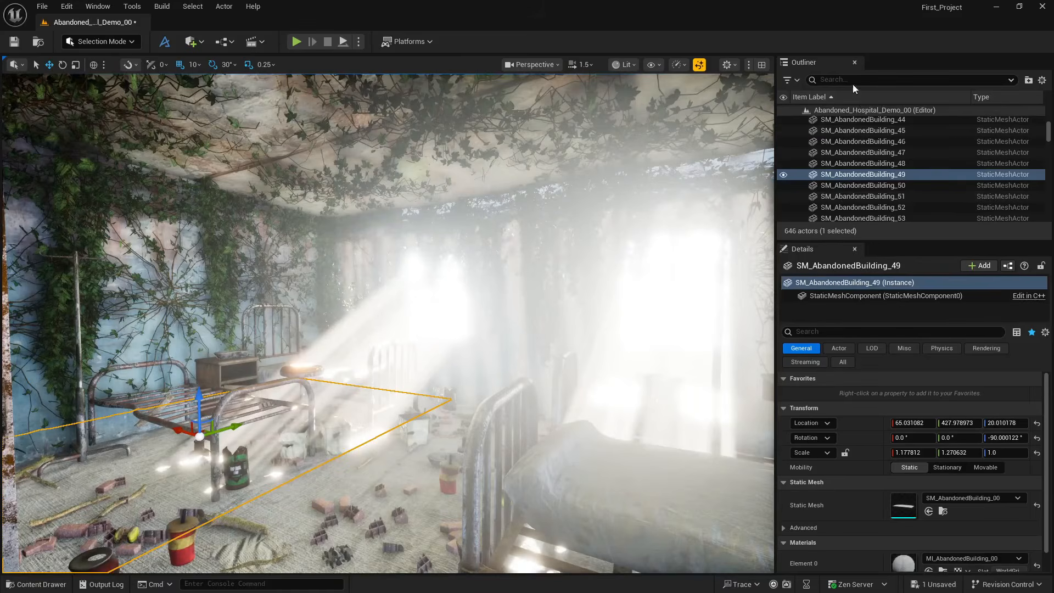
- Find the PostProcessVolume in the Outliner, enable its Bloom Method and Intensity overrides, and set the Bloom Intensity to 0.05
type("t")
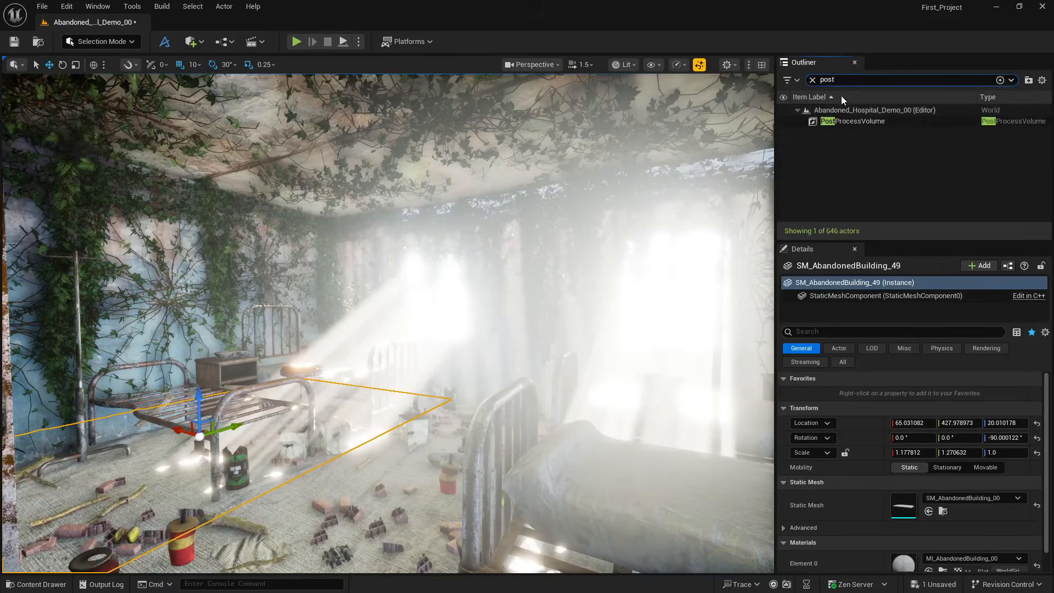
left_click(842, 121)
scroll(848, 449, "down", 5)
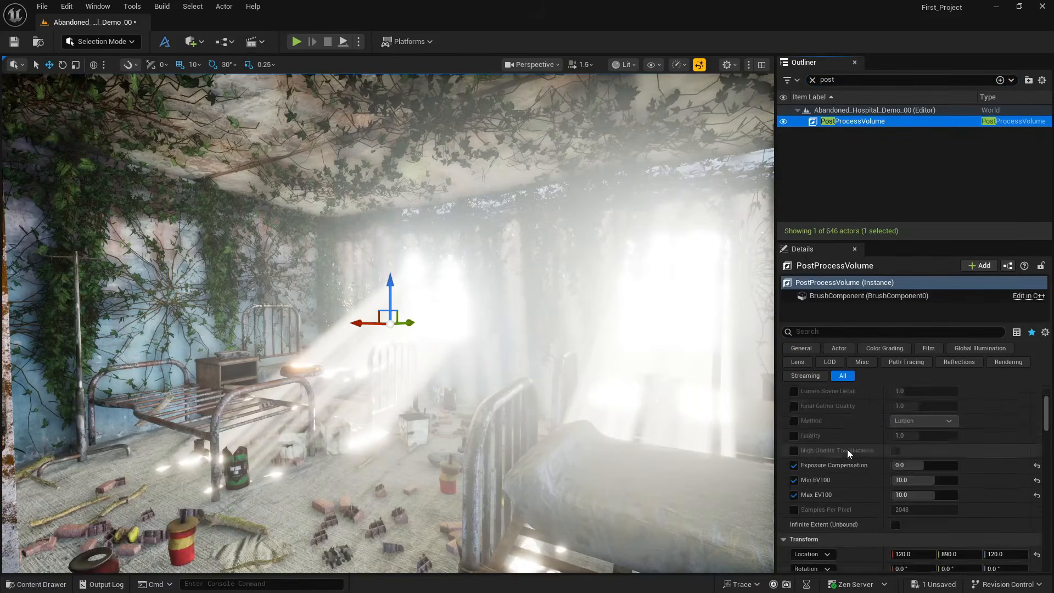
left_click(790, 453)
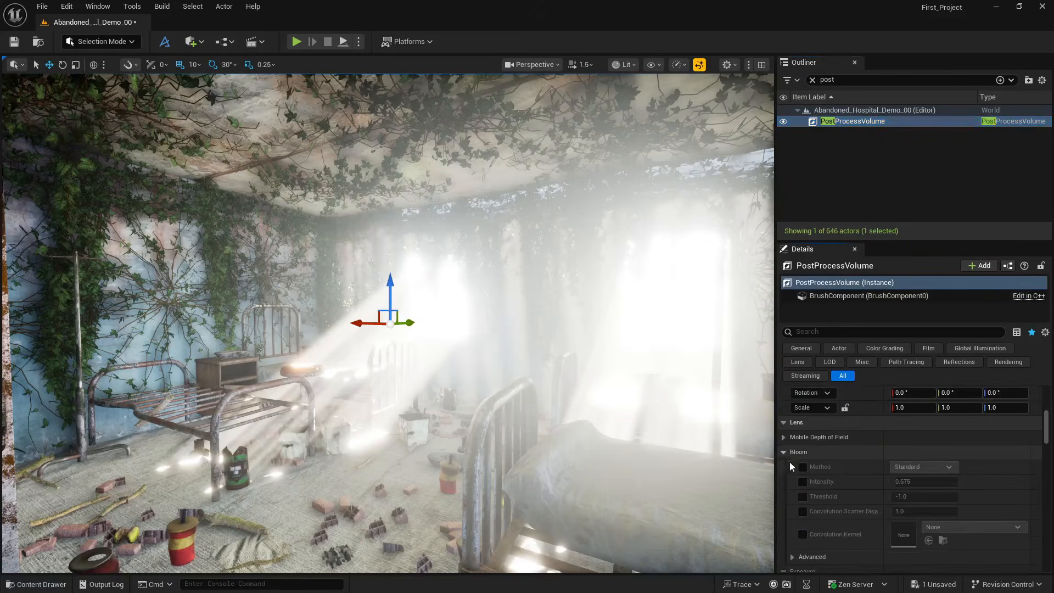
left_click(913, 483)
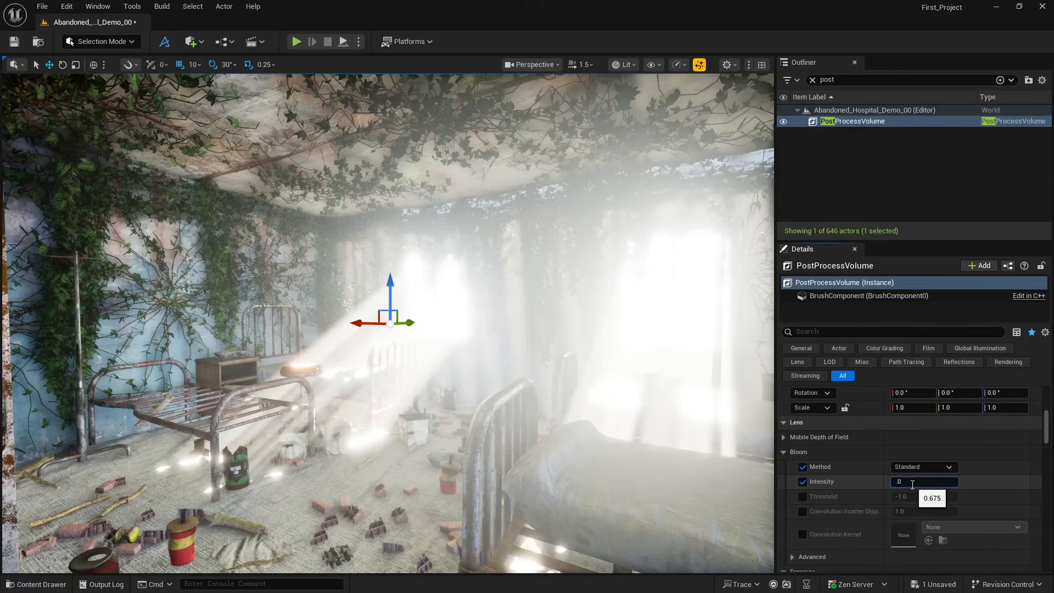
key("Return")
left_click(813, 80)
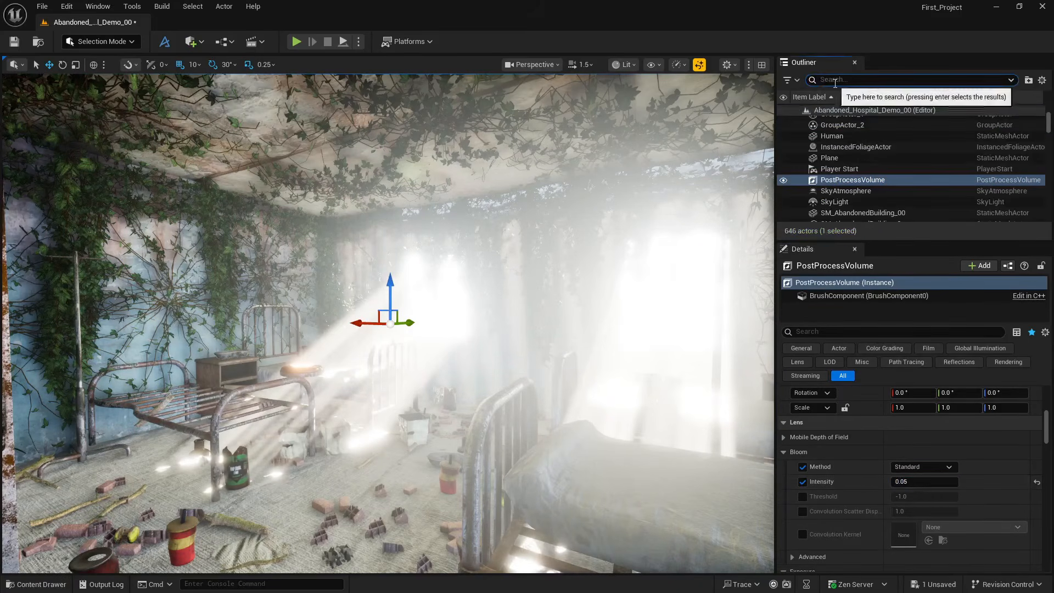
- Toggle Volumetric Fog on the ExponentialHeightFog to compare the room with and without it, leaving it enabled
scroll(864, 157, "up", 3)
left_click(865, 156)
scroll(849, 478, "down", 5)
left_click(896, 408)
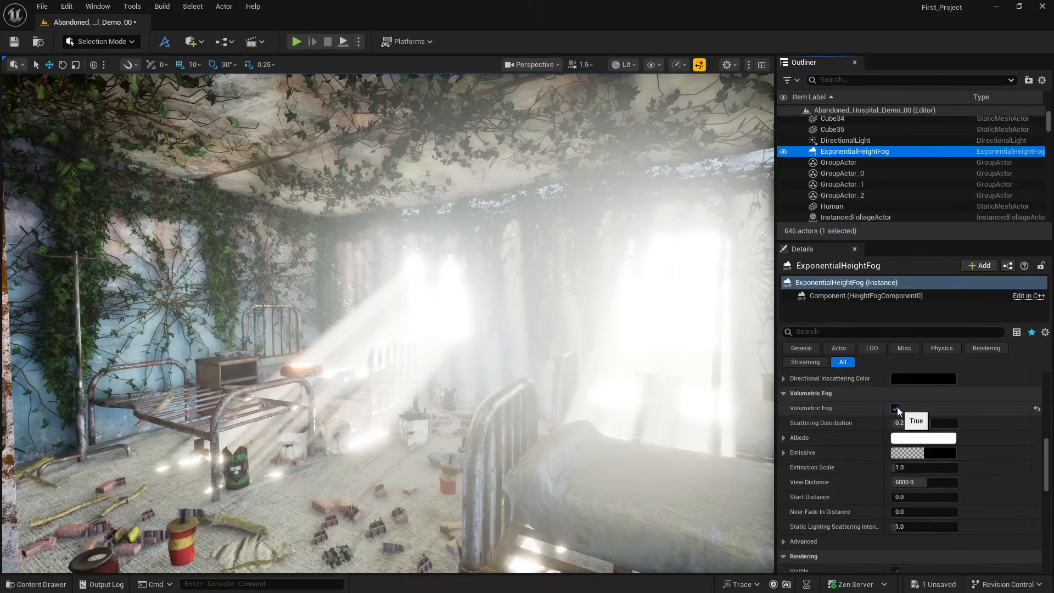
left_click(896, 408)
left_click(896, 408)
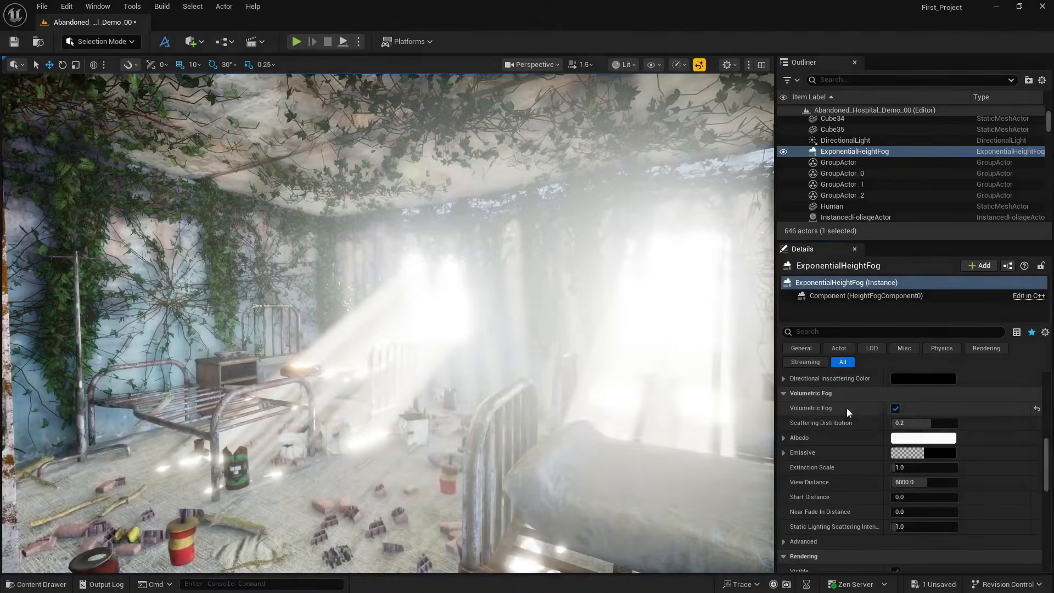
- Try a larger Volumetric Fog Start Distance of 3000 on the ExponentialHeightFog and undo it
left_click(907, 497)
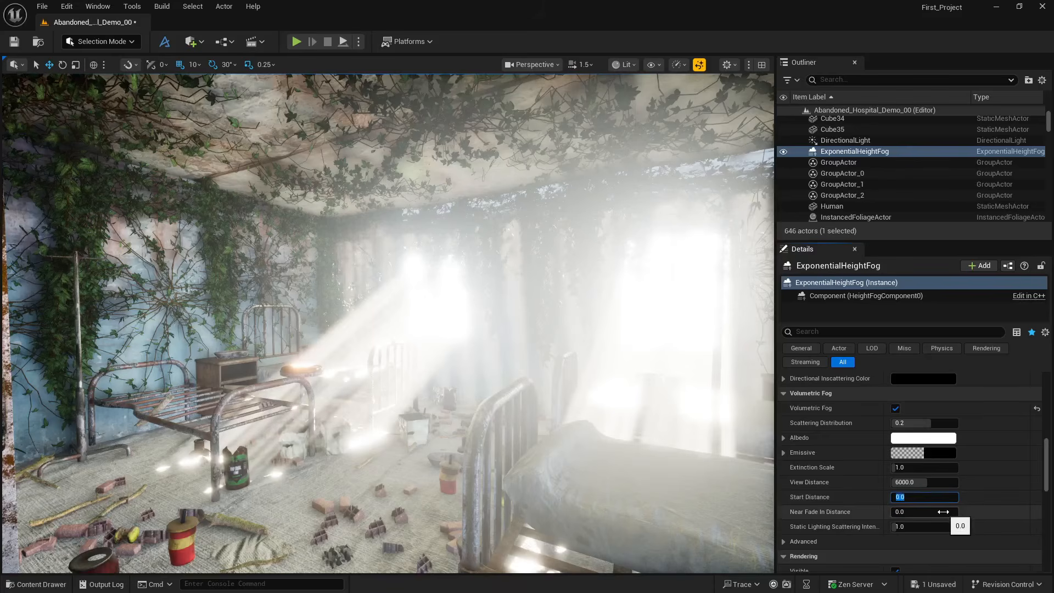
key("Return")
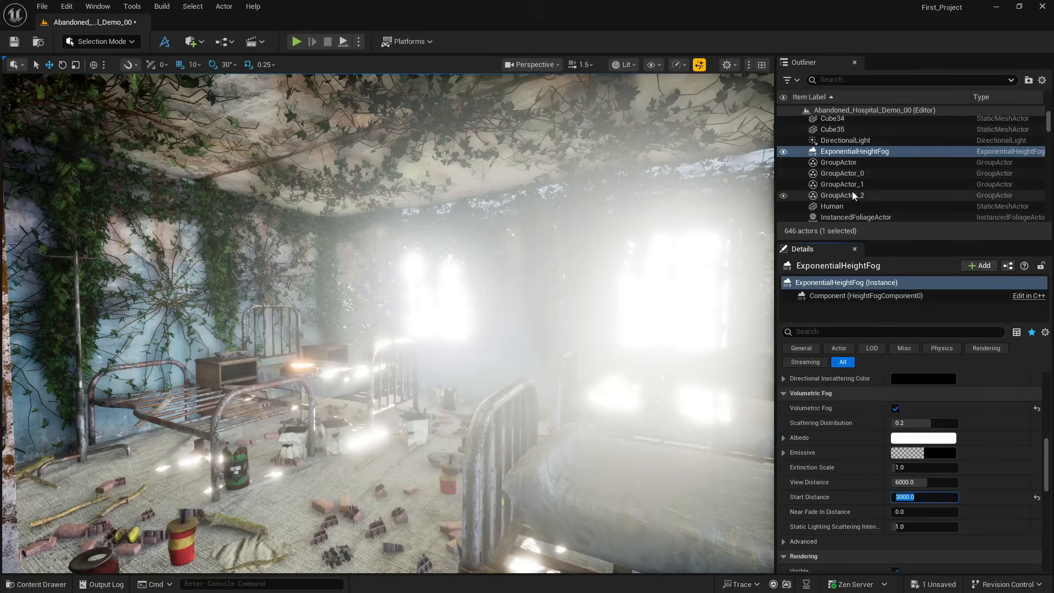
scroll(853, 165, "down", 2)
scroll(853, 165, "up", 3)
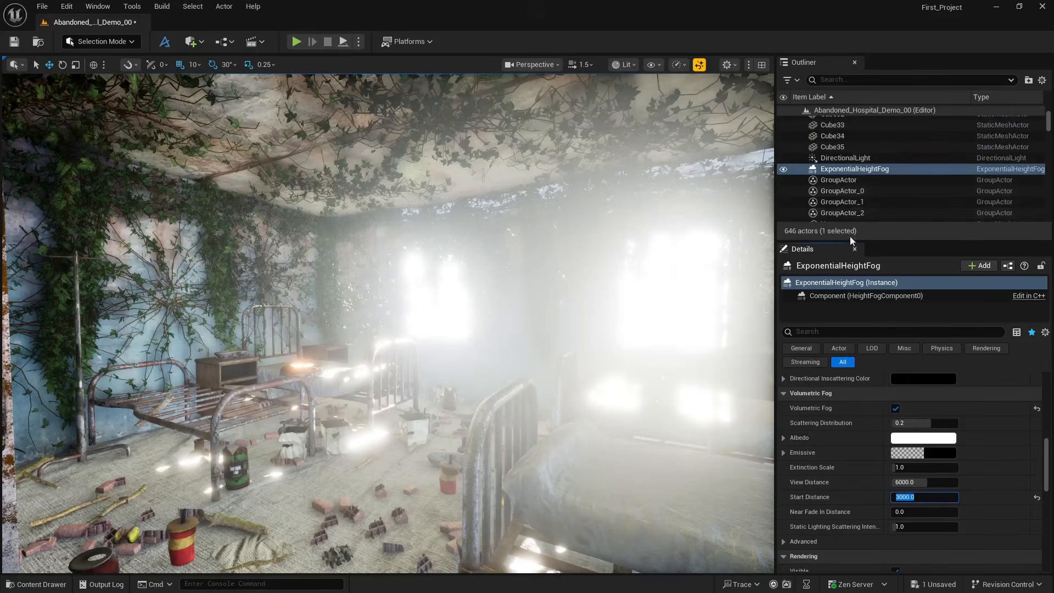
type("1000")
key("Return")
key("ctrl+z")
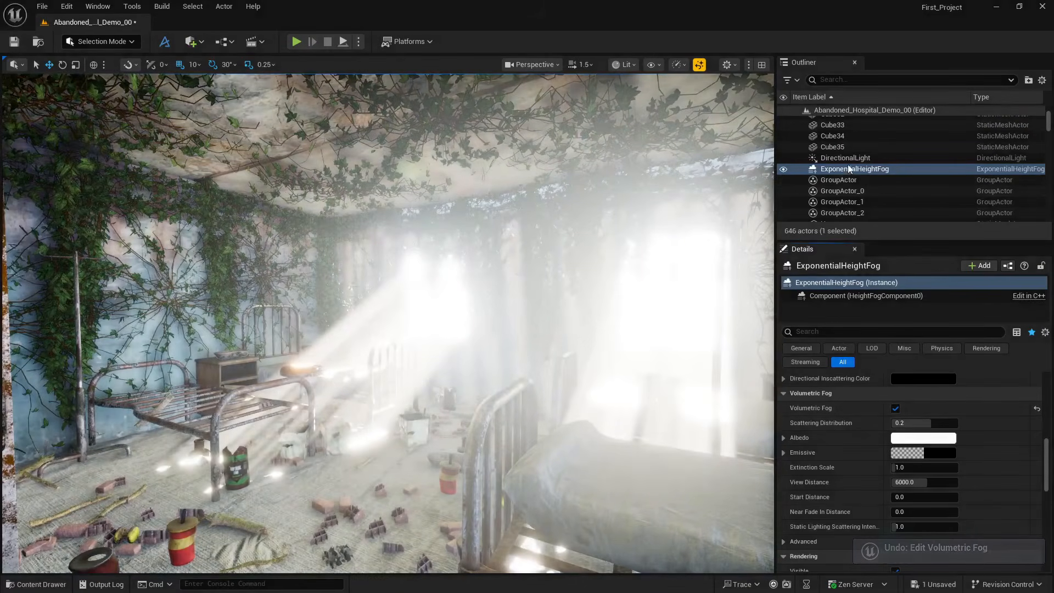
- Select the PostProcessVolume, search its properties for "infi", enable Infinite Extent (Unbound), and clear the search
scroll(848, 167, "down", 5)
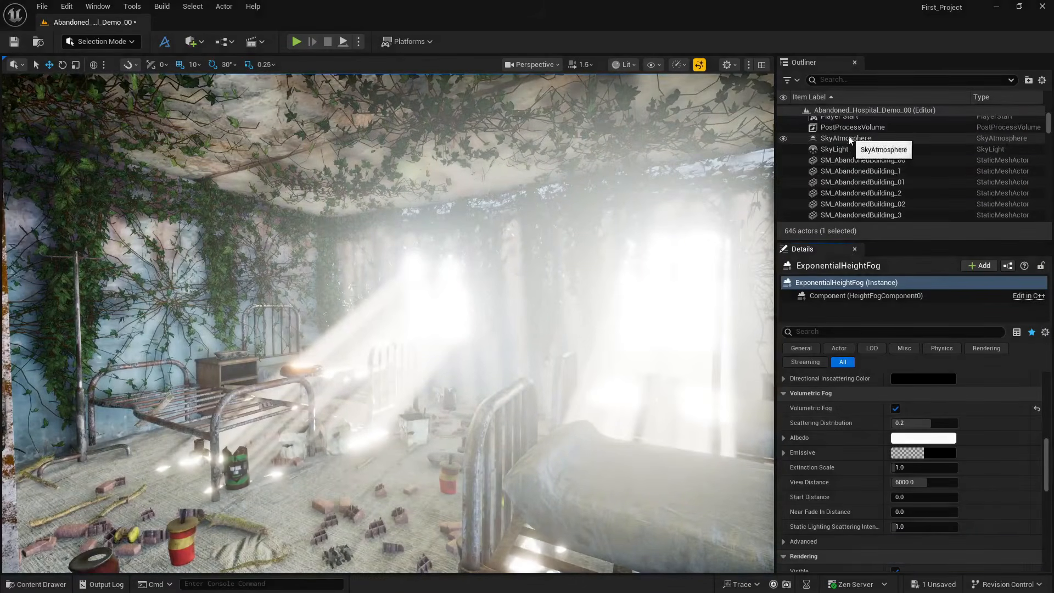
left_click(853, 127)
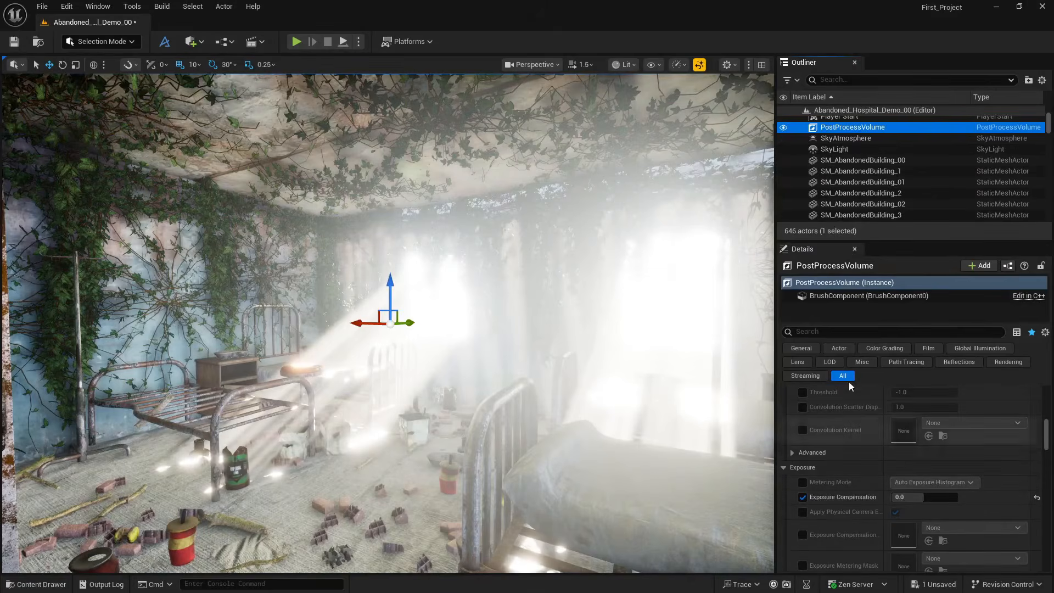
left_click(851, 332)
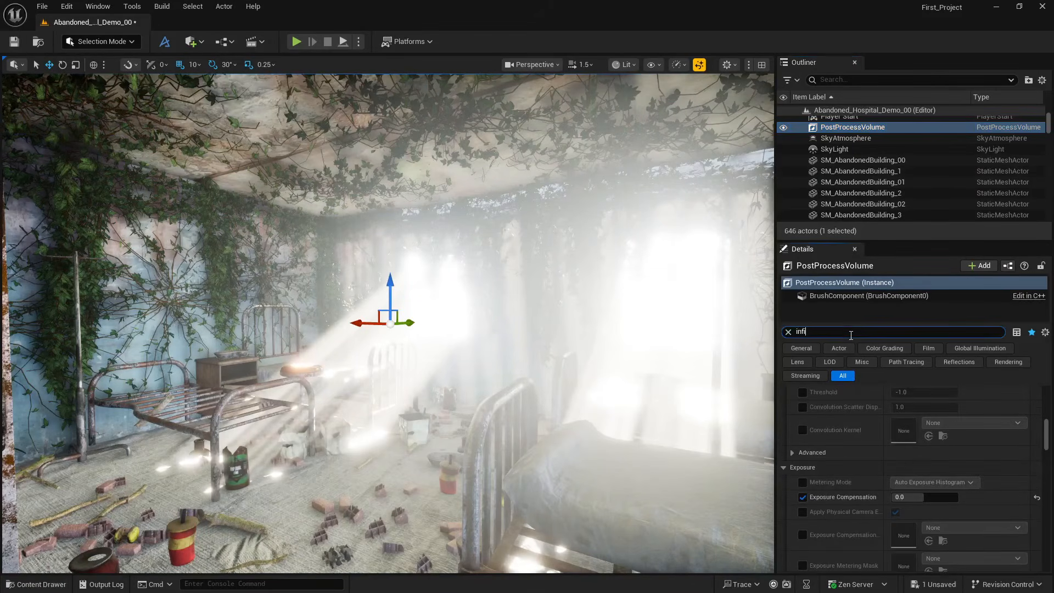
left_click(899, 437)
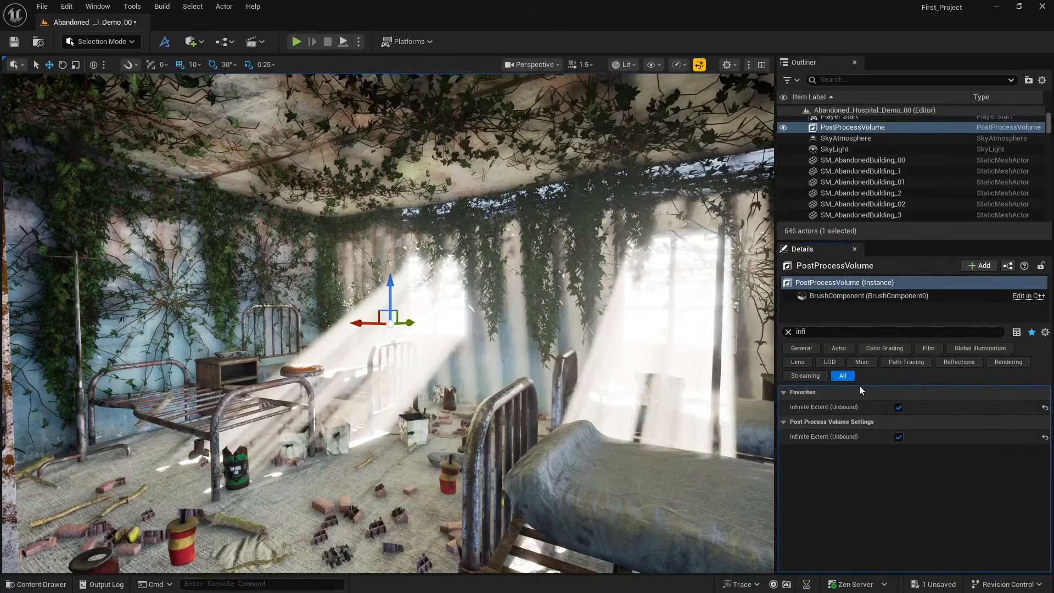
left_click(788, 332)
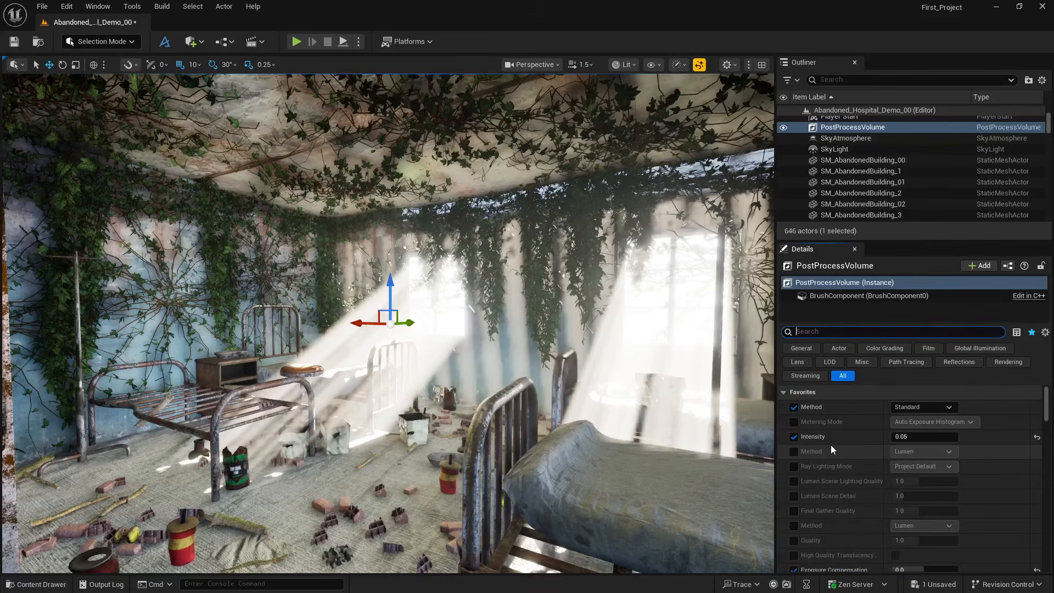
- Toggle the PostProcessVolume's Min and Max EV100 overrides, set Exposure Compensation to 1.0 and disable its override, leaving both EV100 overrides enabled
scroll(831, 449, "down", 5)
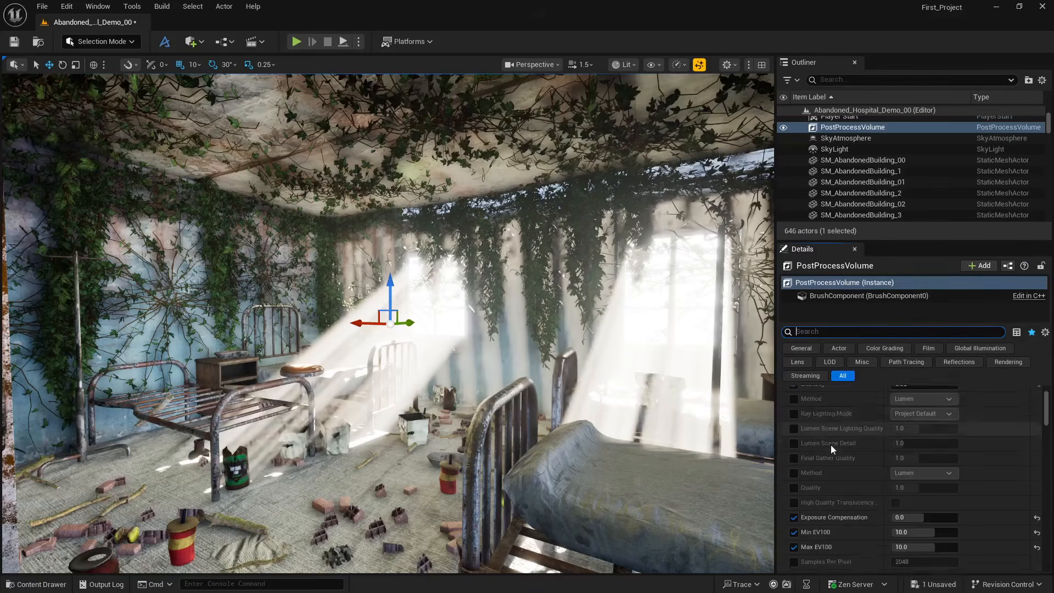
scroll(831, 445, "up", 5)
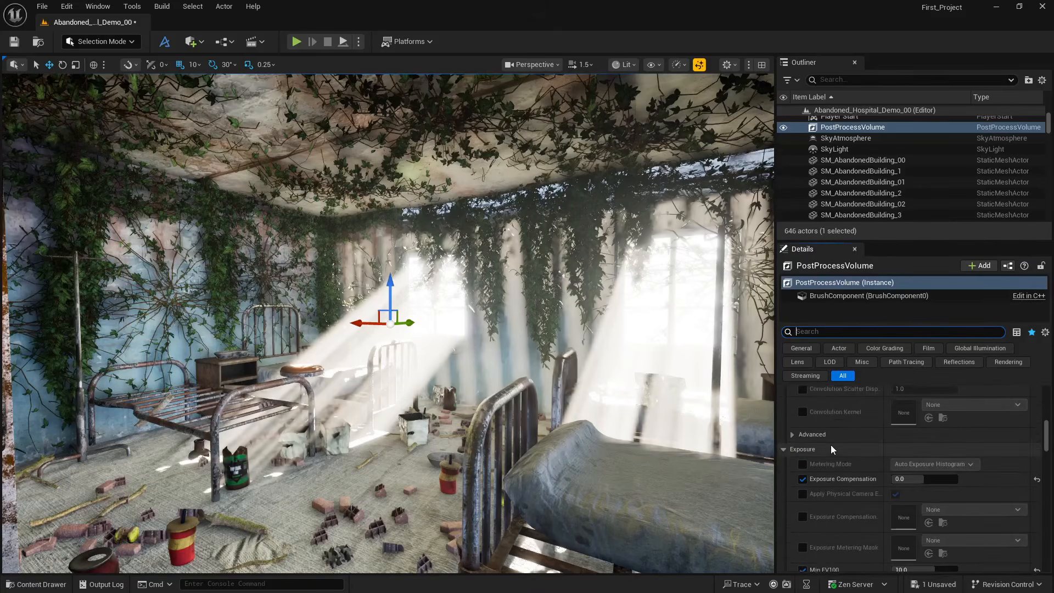
left_click(803, 535)
left_click(803, 549)
left_click(904, 444)
type("1.0")
left_click(803, 444)
left_click(803, 535)
left_click(803, 549)
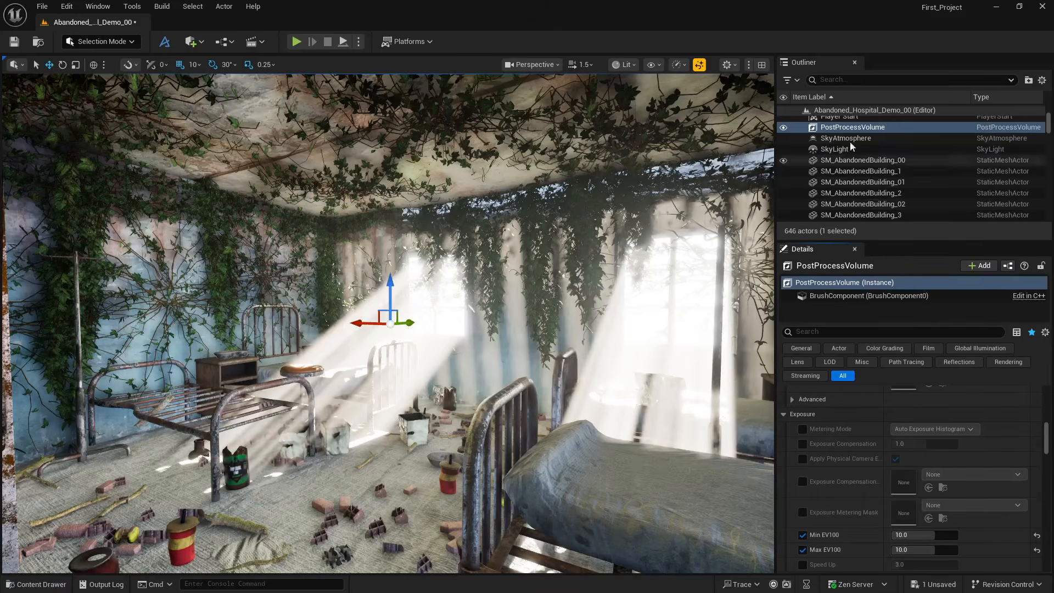
- Select the ExponentialHeightFog and set its Volumetric Fog Start Distance to 1500
scroll(839, 162, "up", 2)
scroll(838, 157, "up", 5)
left_click(839, 187)
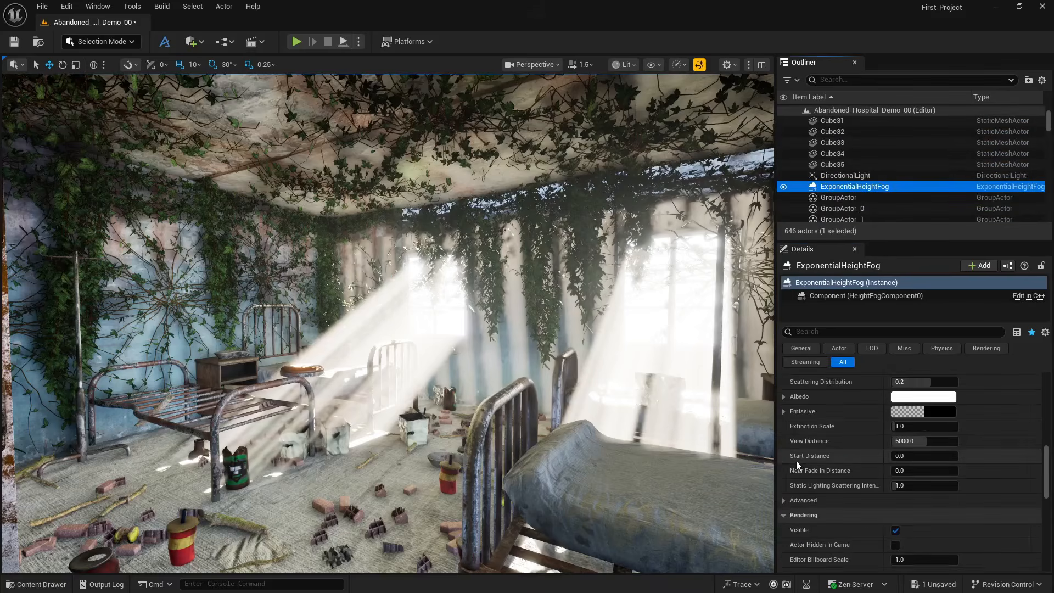
left_click(909, 455)
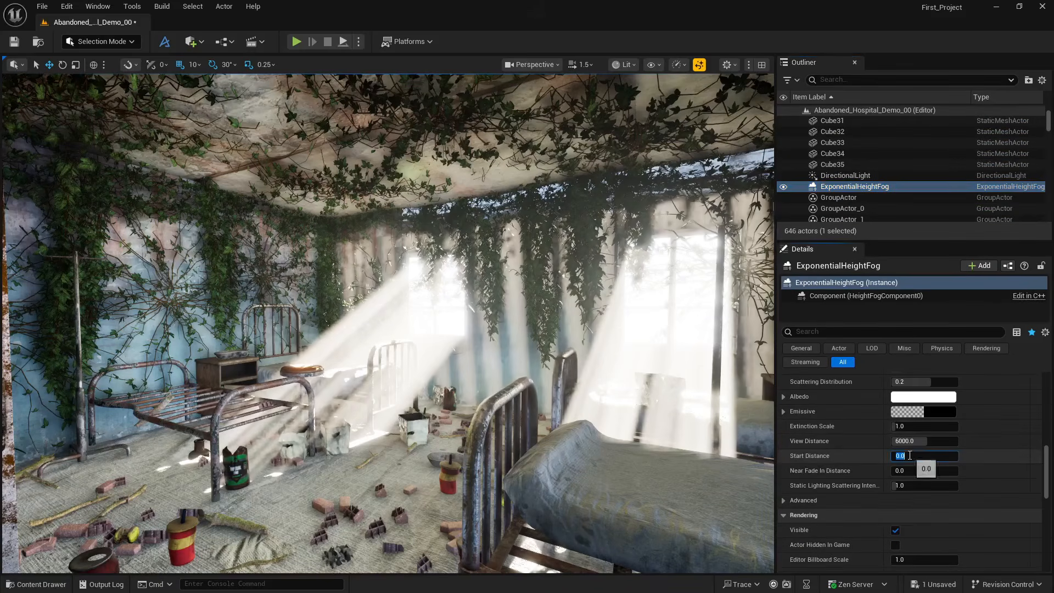
type("1500")
key("Return")
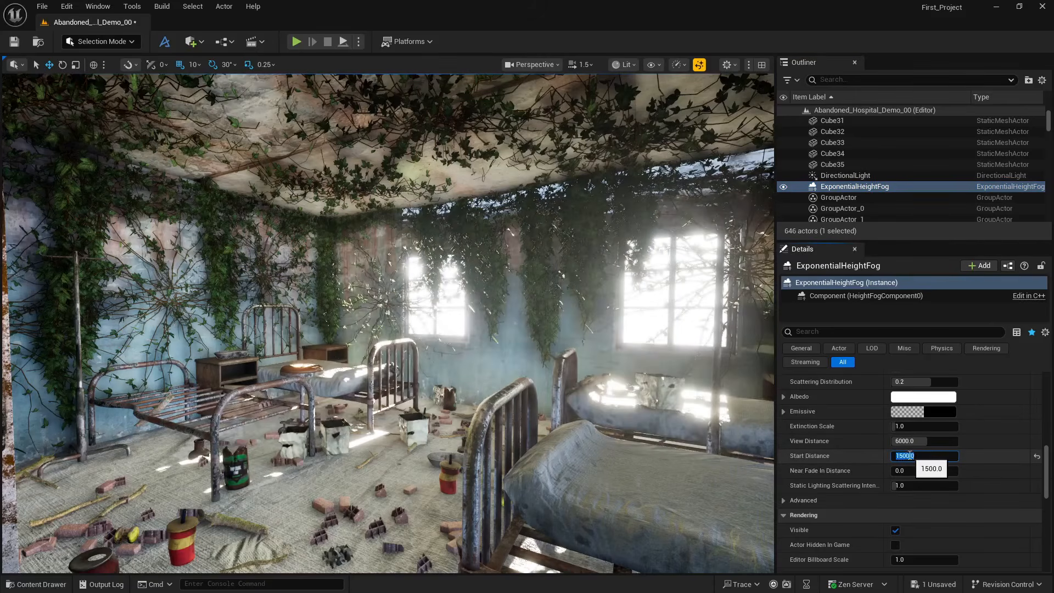
- Inspect the exposure outside the building, set the PostProcessVolume's Min and Max EV100 to 12, and enable its Exposure Compensation override at 1.0
key("w")
right_click_drag(555, 362, 513, 398)
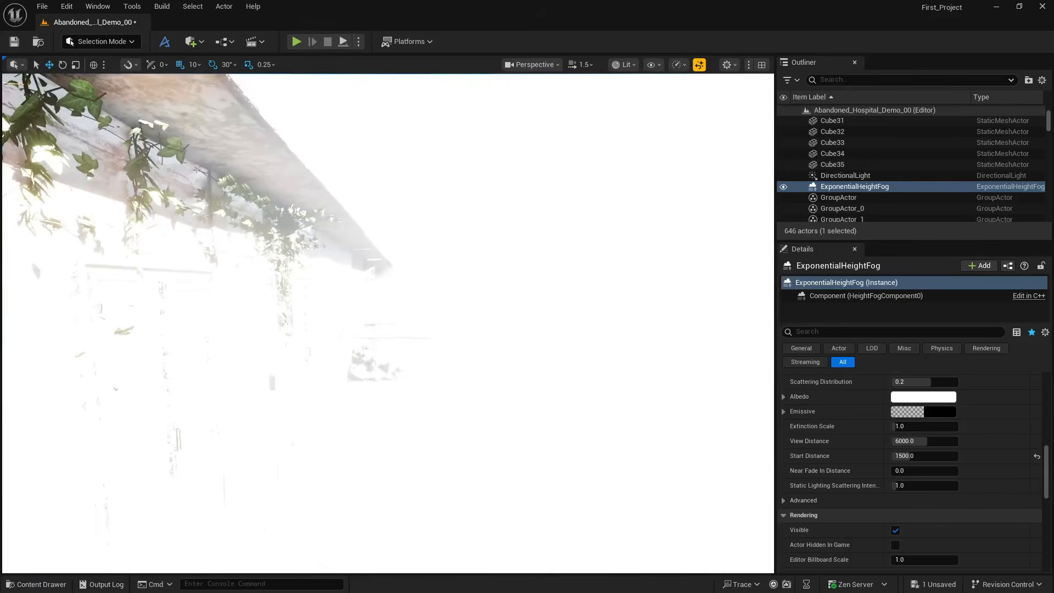
scroll(850, 191, "down", 2)
scroll(848, 189, "down", 1)
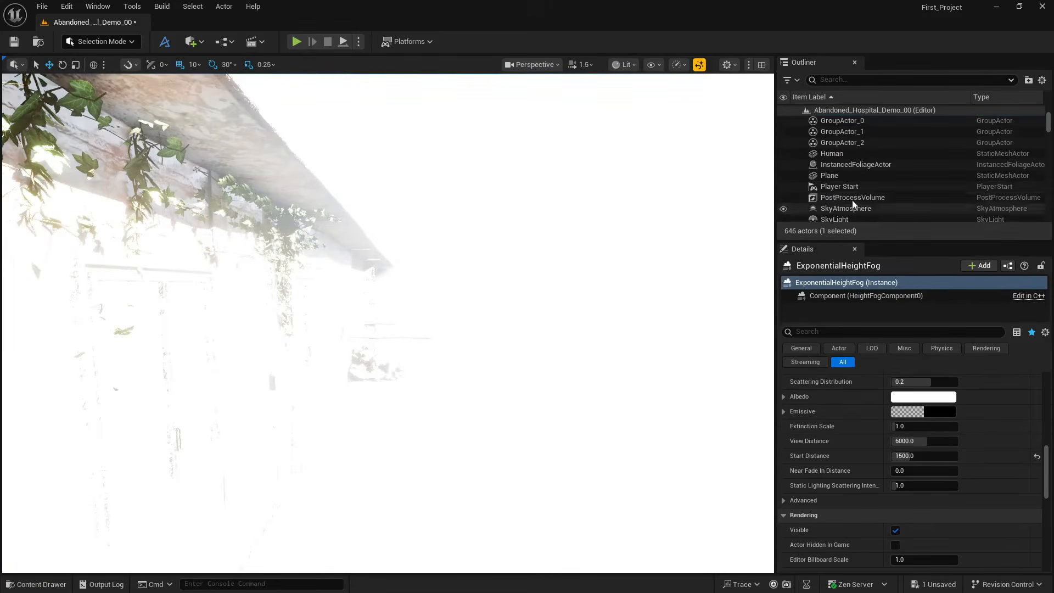
left_click(852, 197)
scroll(873, 480, "down", 3)
left_click(920, 482)
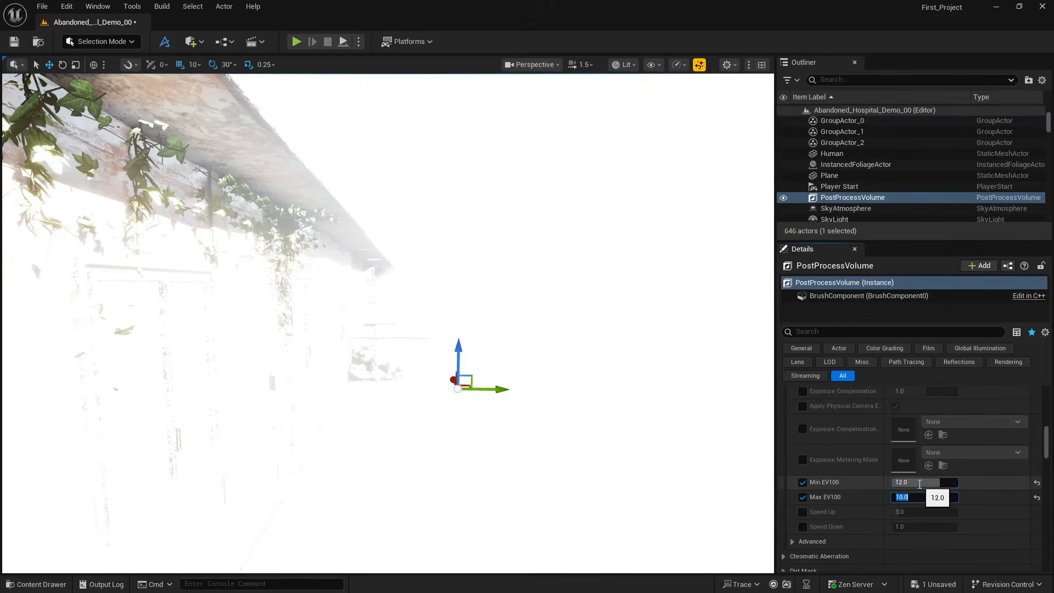
key("Return")
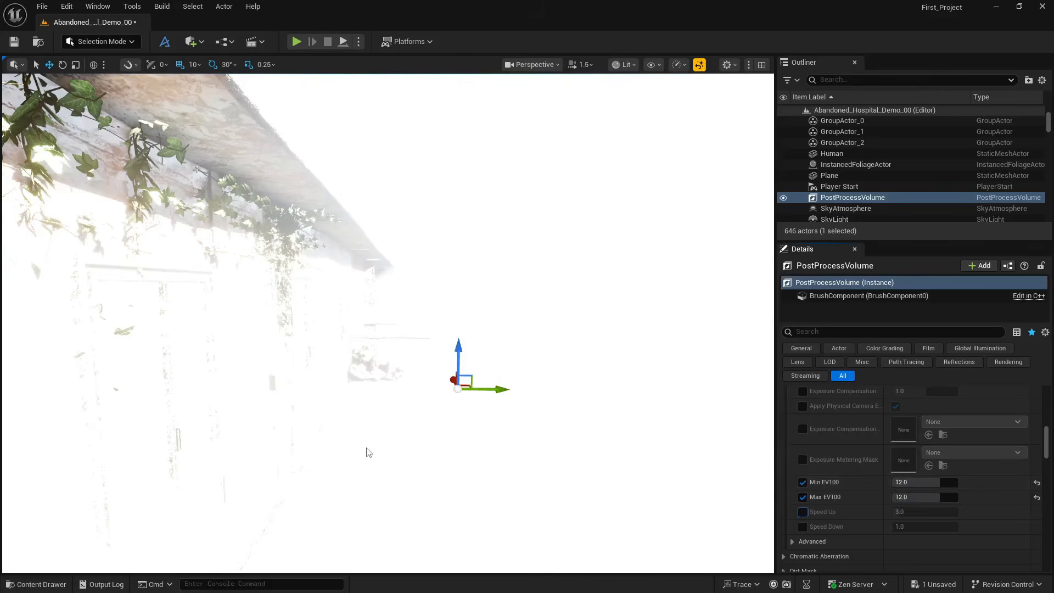
scroll(824, 447, "up", 2)
left_click(803, 427)
key("Escape")
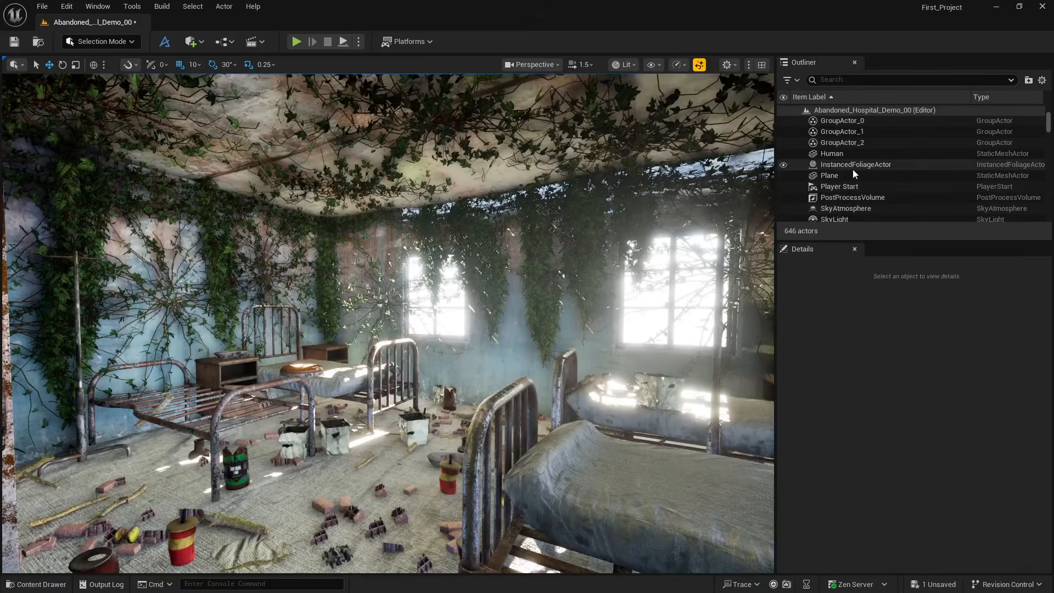
- Search the Outliner for "pos", select the PostProcessVolume, and set Min and Max EV100 to 15 and Exposure Compensation to 0
scroll(854, 173, "down", 3)
left_click(870, 80)
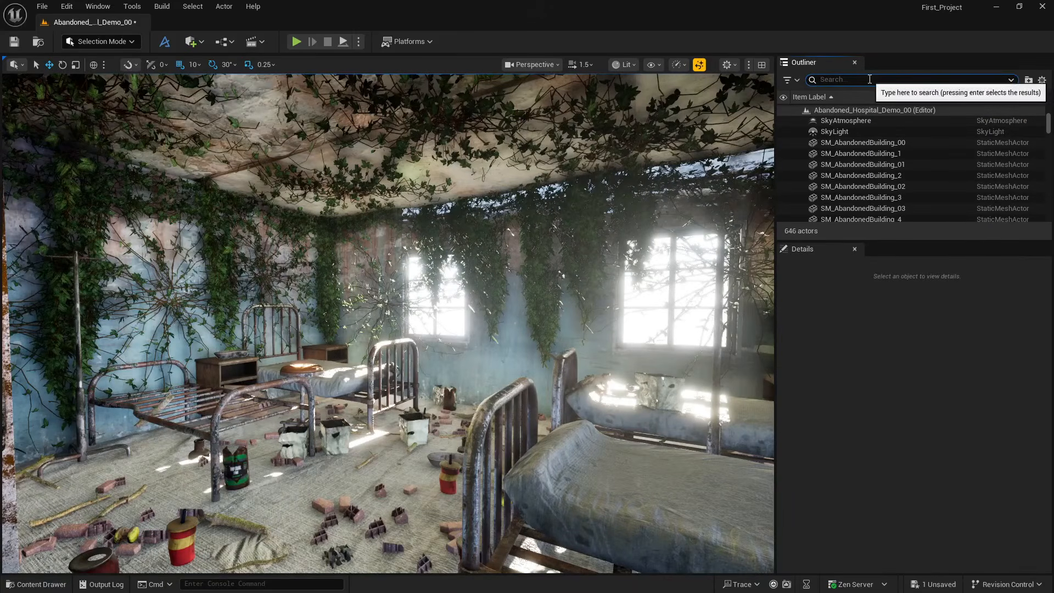
type("pos")
left_click(871, 121)
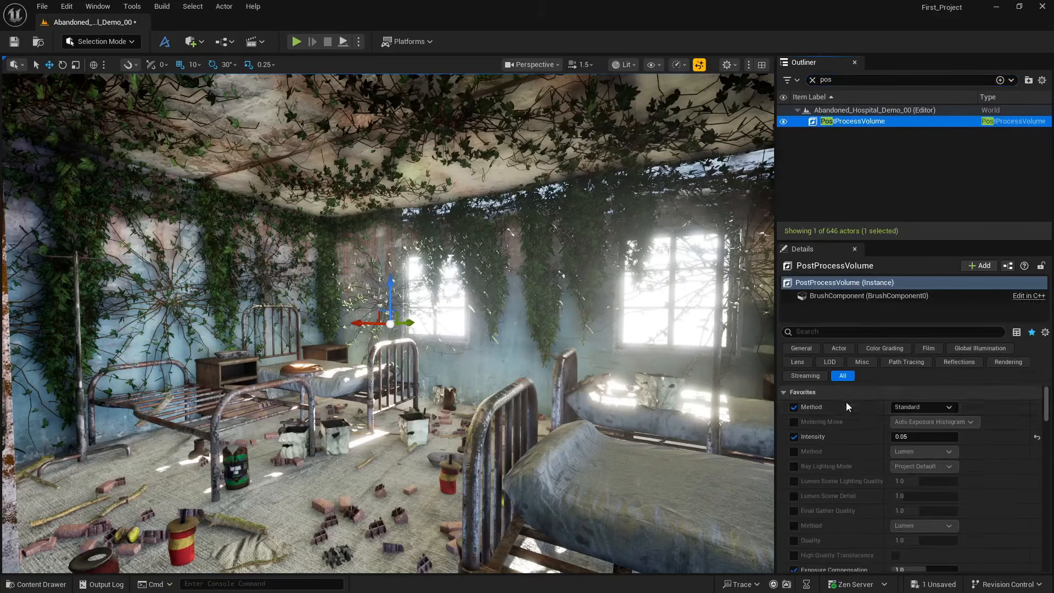
scroll(829, 468, "down", 3)
left_click(897, 445)
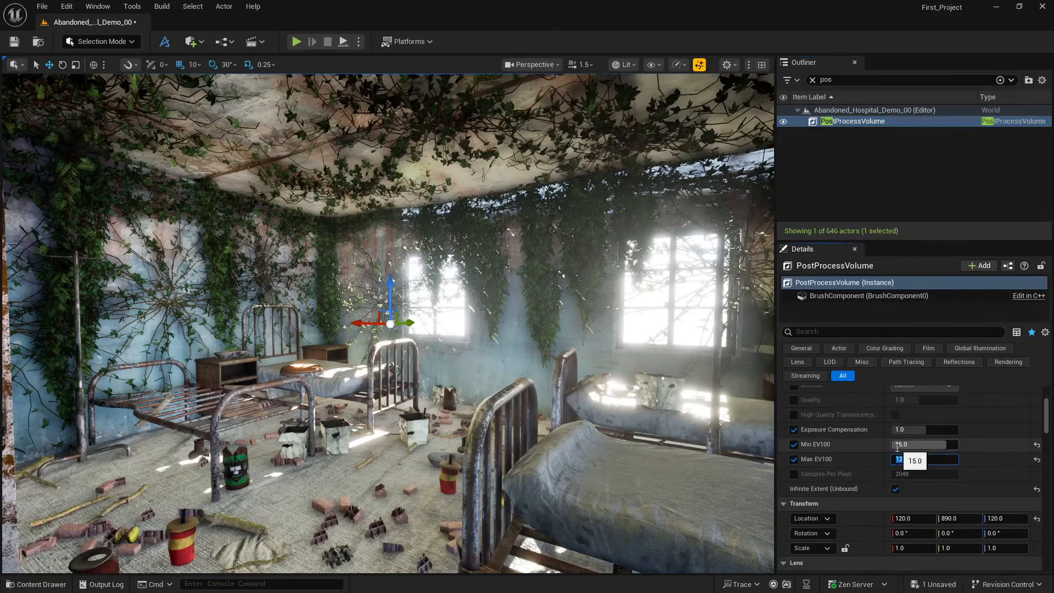
key("Return")
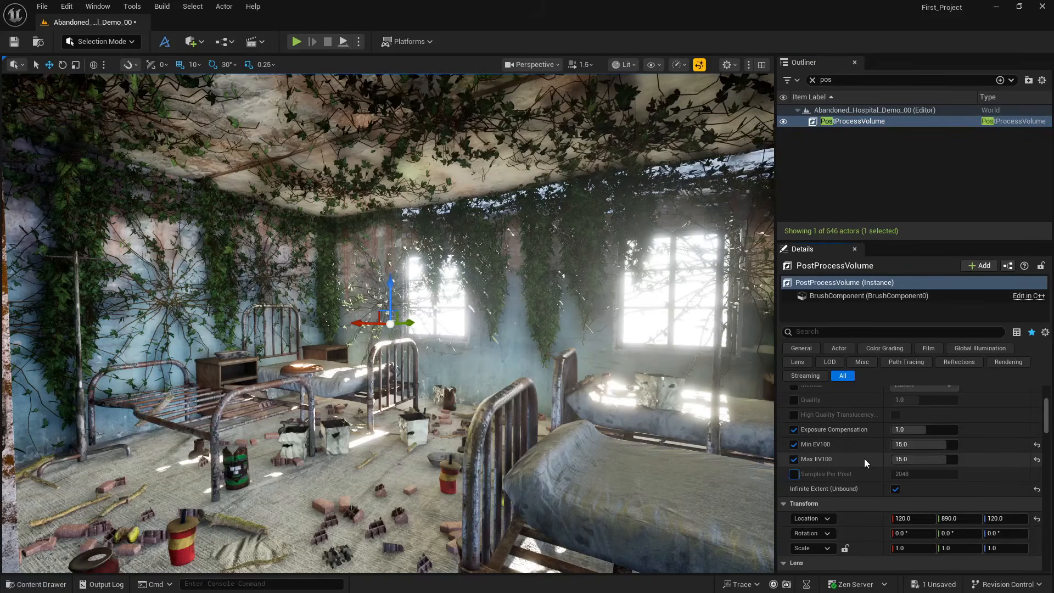
left_click(915, 432)
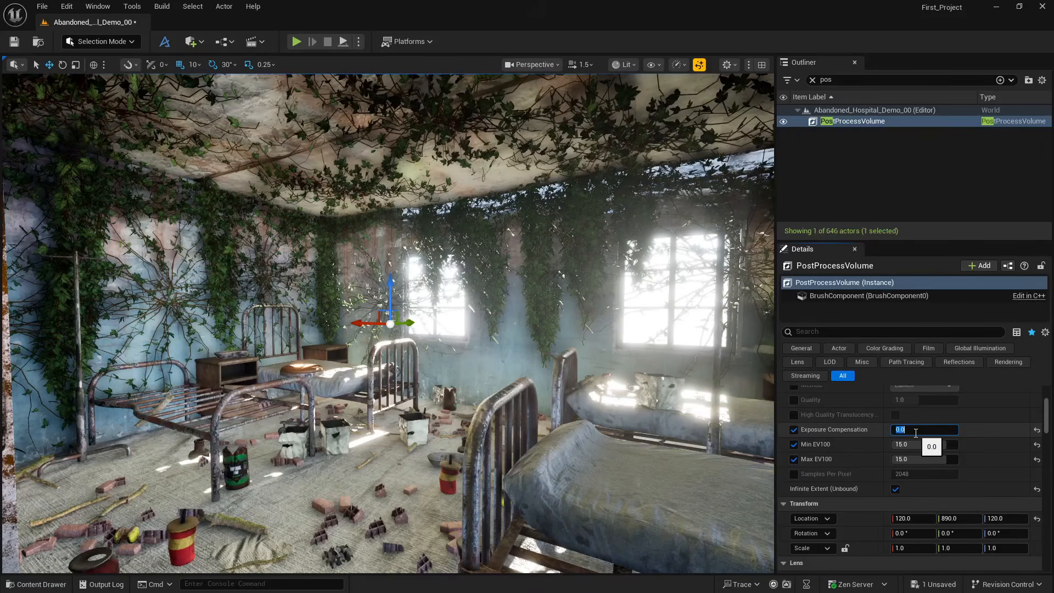
key("Return")
- Try a Bloom Intensity of 0.1 on the PostProcessVolume and settle on 0.02
scroll(863, 440, "up", 5)
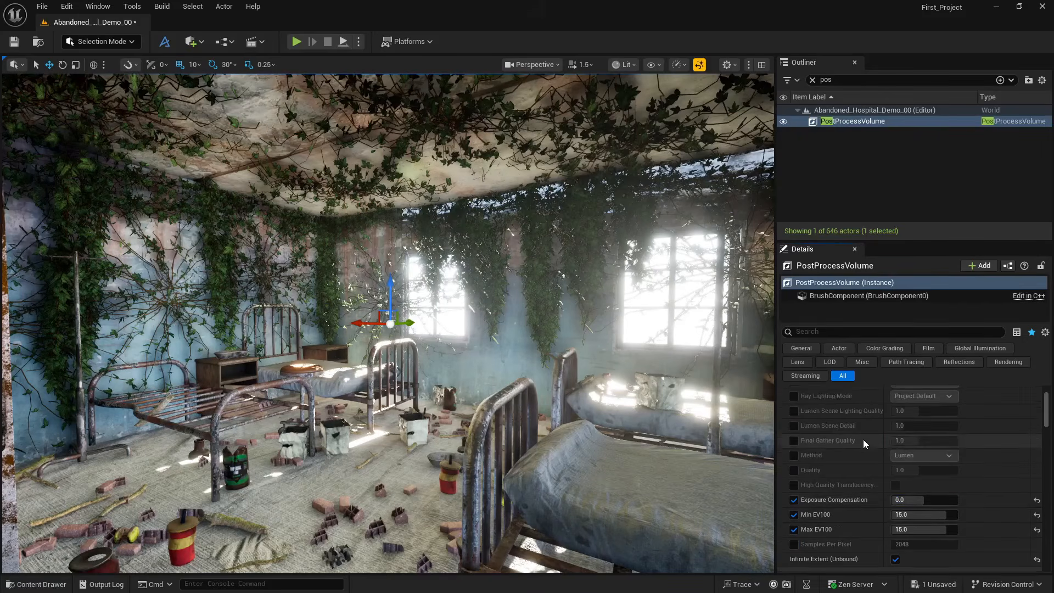
scroll(852, 443, "down", 5)
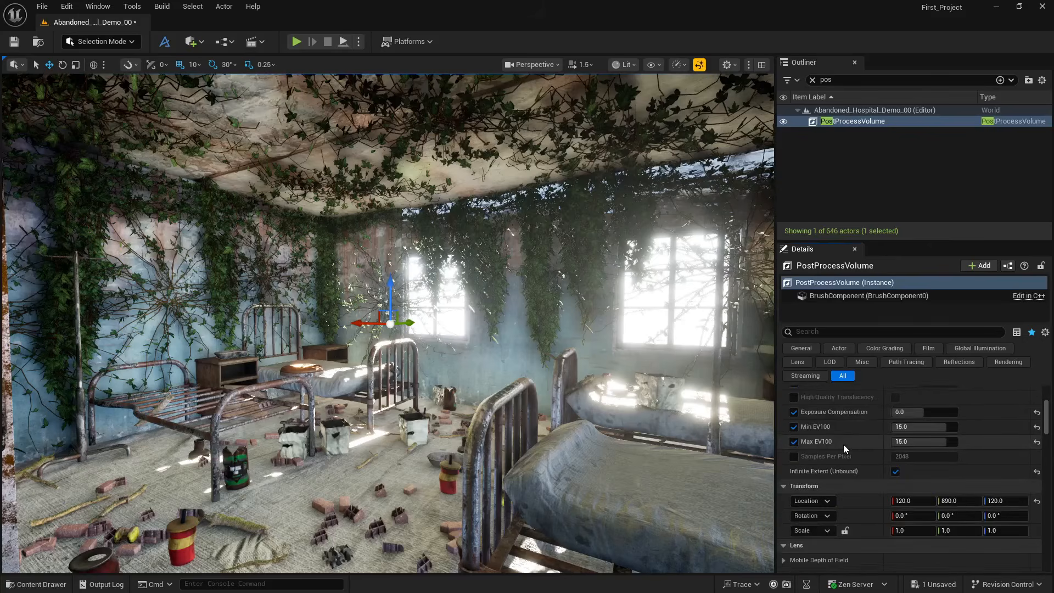
scroll(850, 472, "down", 4)
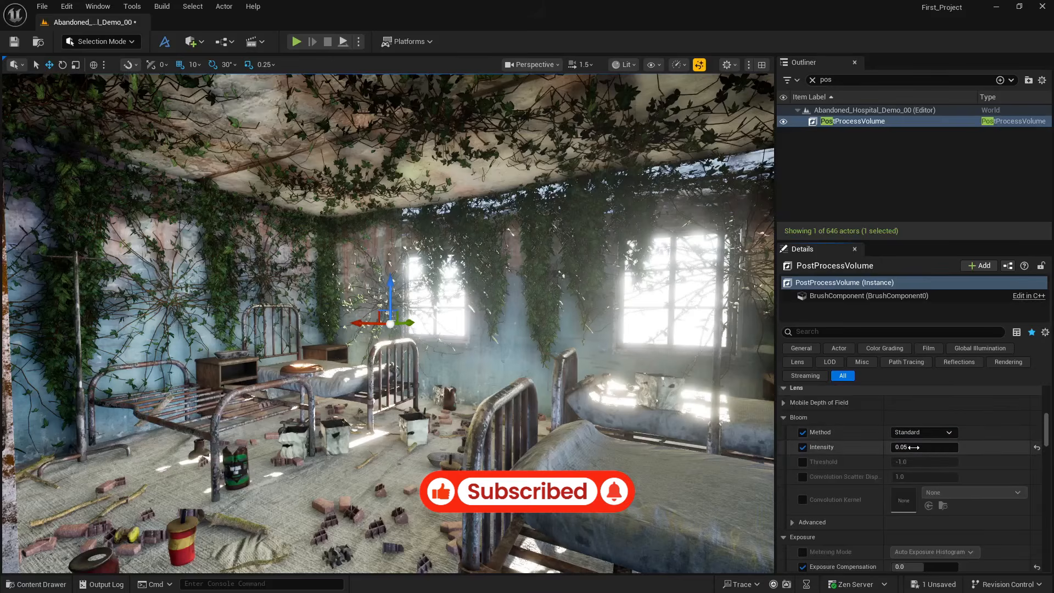
left_click(915, 448)
type(".1")
key("Return")
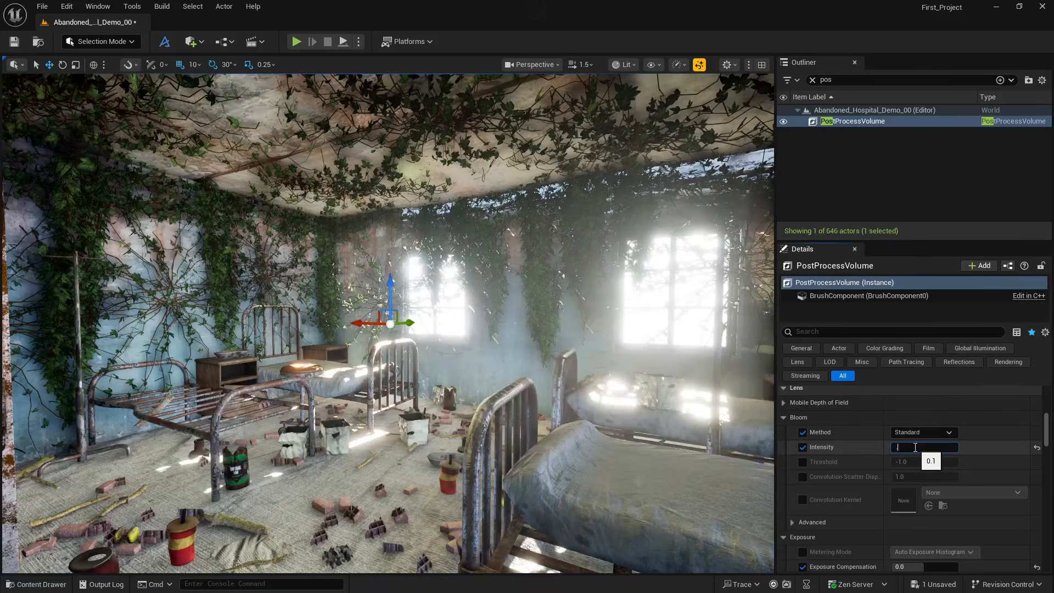
type(".02")
key("Return")
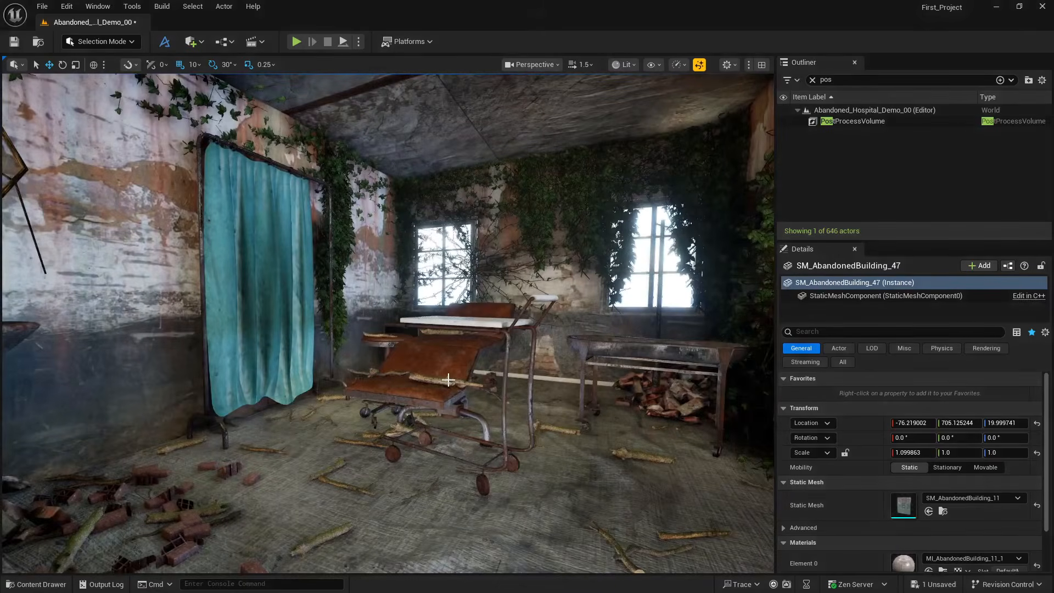
- Switch the viewport to look through CineCameraActor1 in the hospital corridor
left_click(559, 63)
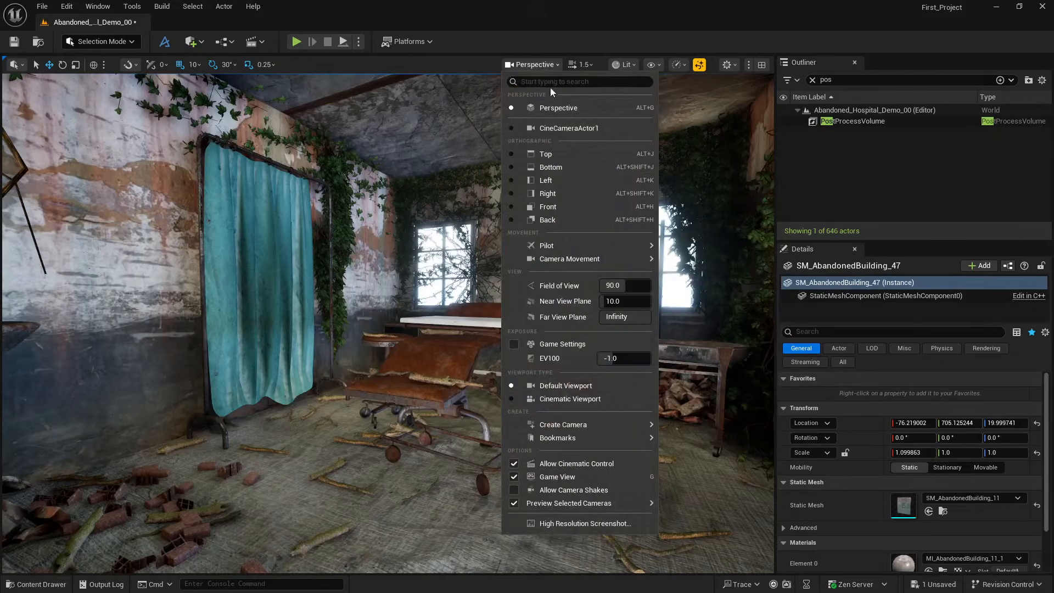
left_click(545, 123)
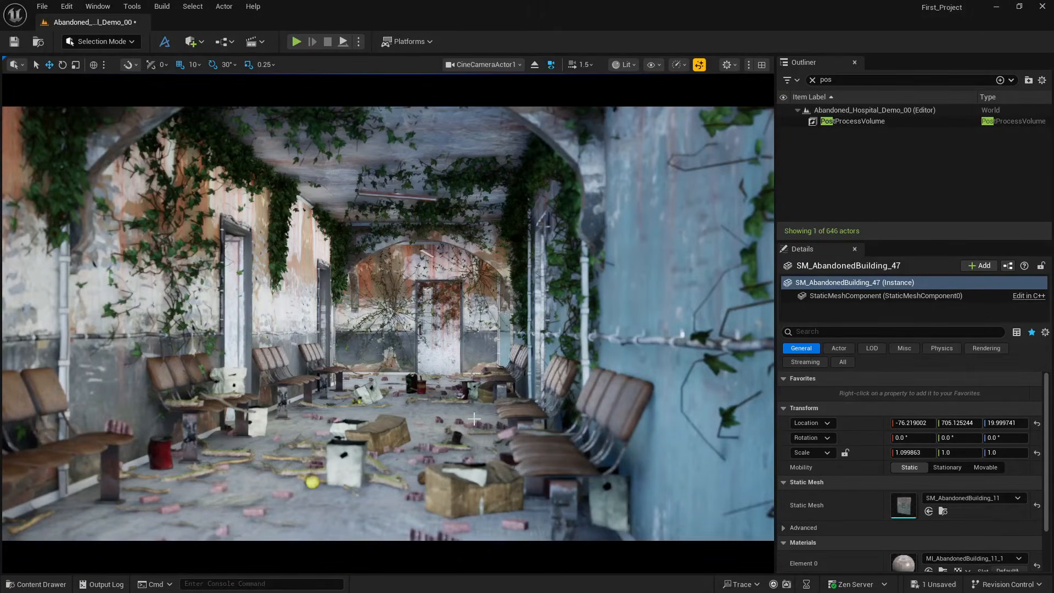
- Clear the Outliner search and select the DirectionalLight in the full actor list
left_click(812, 79)
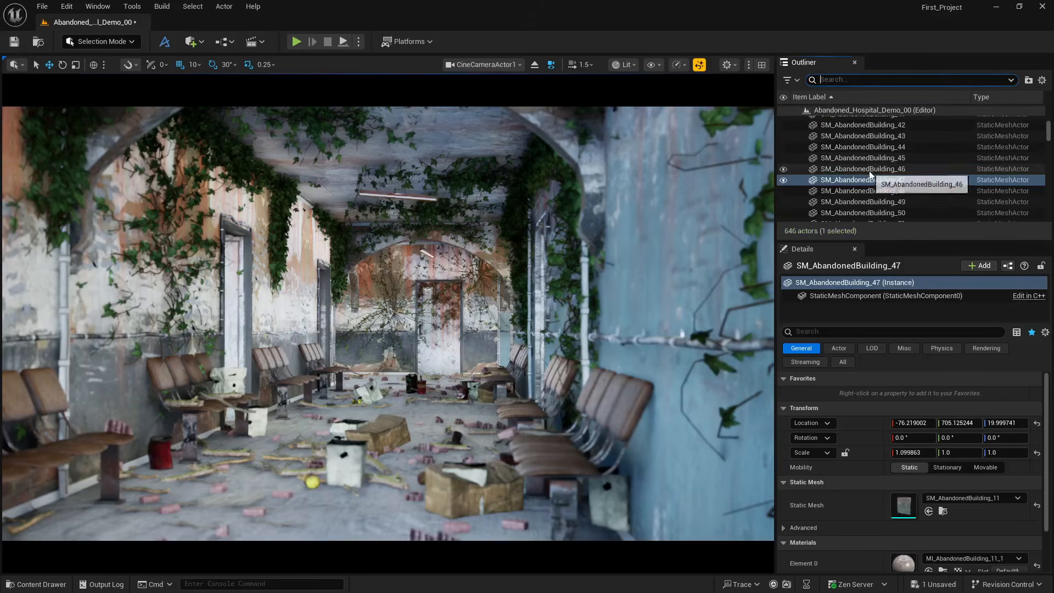
scroll(944, 150, "up", 10)
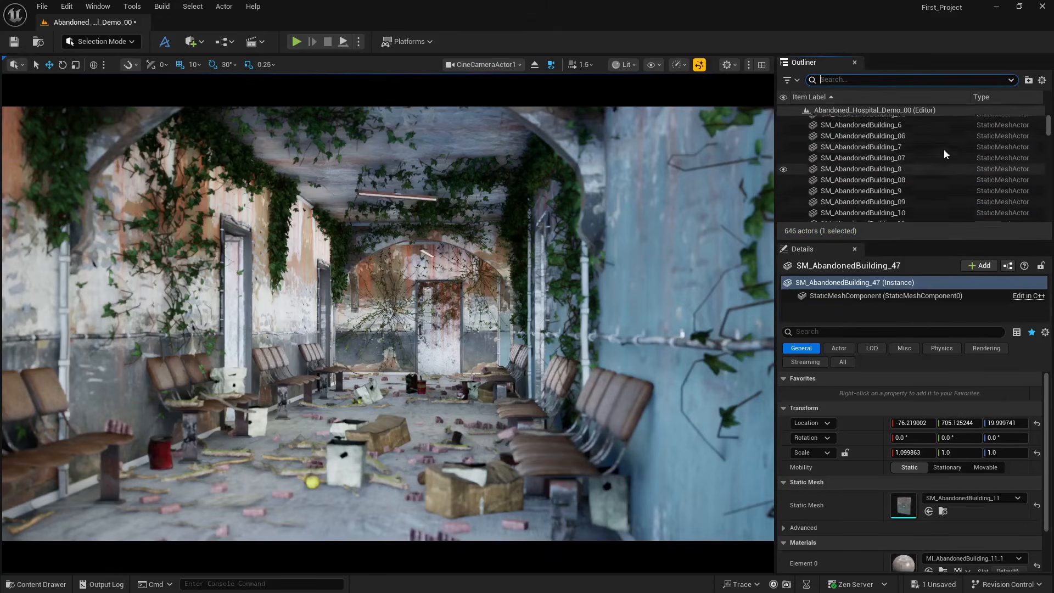
scroll(942, 149, "up", 3)
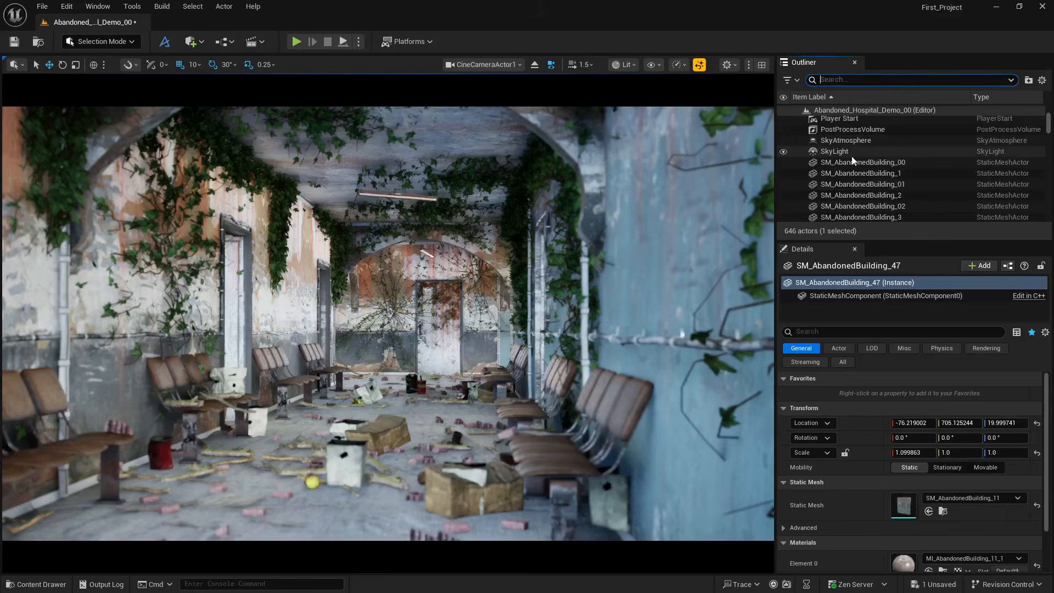
scroll(846, 157, "up", 5)
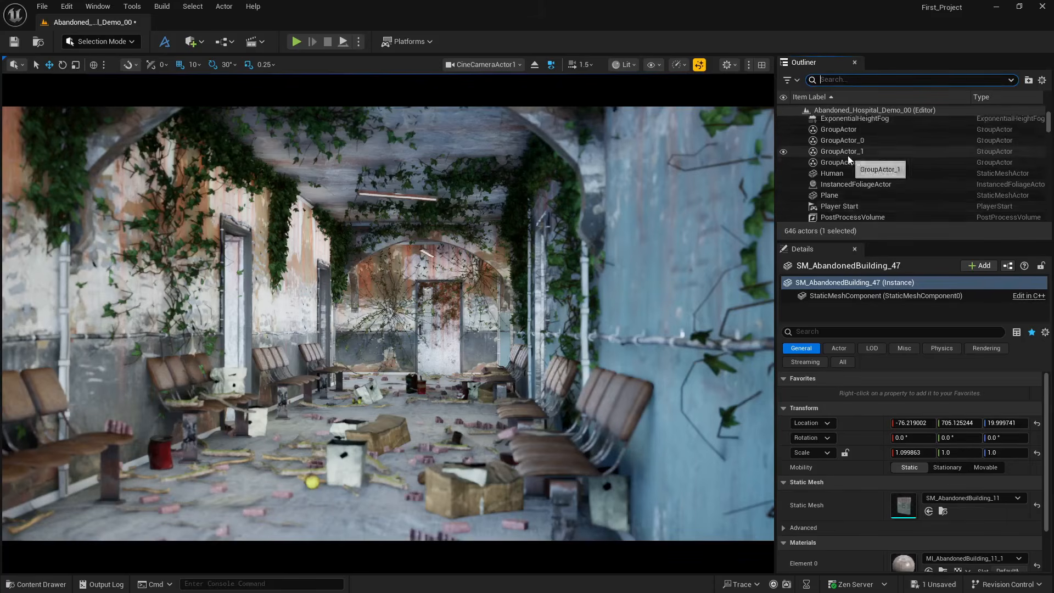
left_click(851, 178)
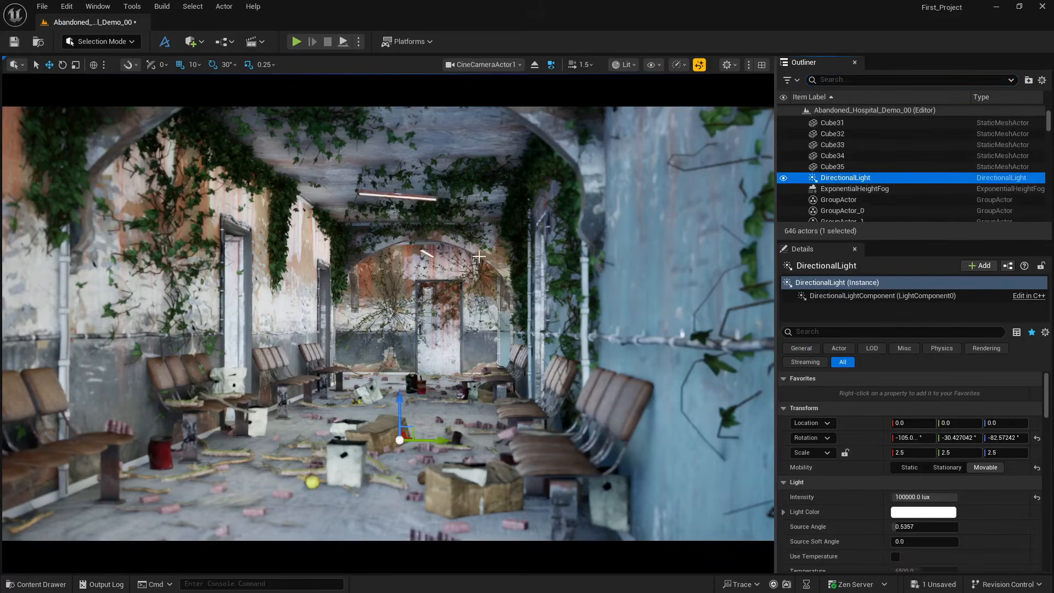
- Exit the CineCameraActor1 view, move into the ward with the beds, and bring up the DirectionalLight's light settings
left_click(535, 64)
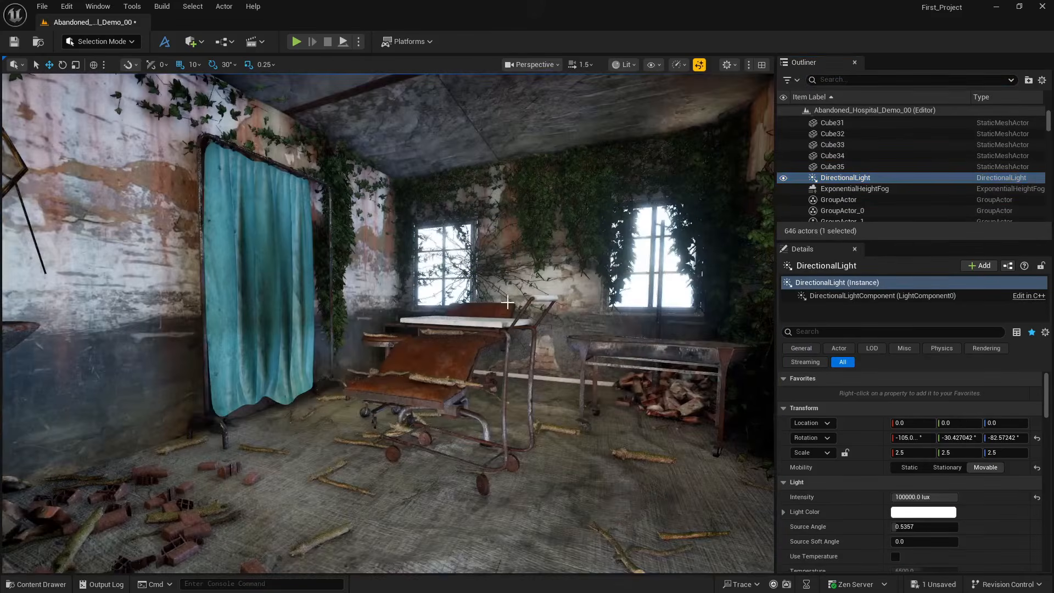
scroll(507, 306, "down", 4)
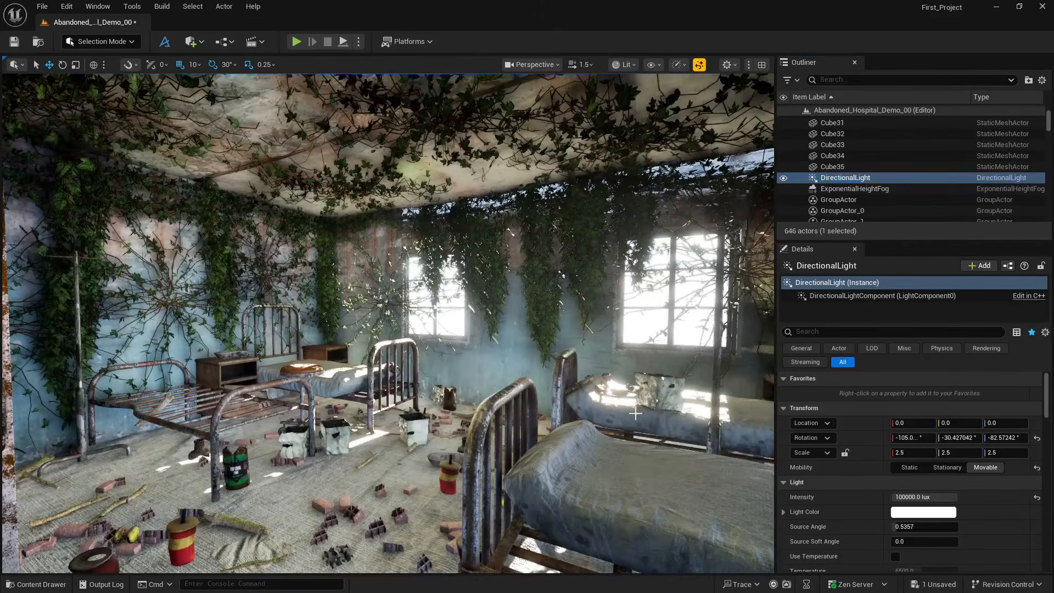
scroll(843, 475, "down", 2)
scroll(843, 476, "down", 1)
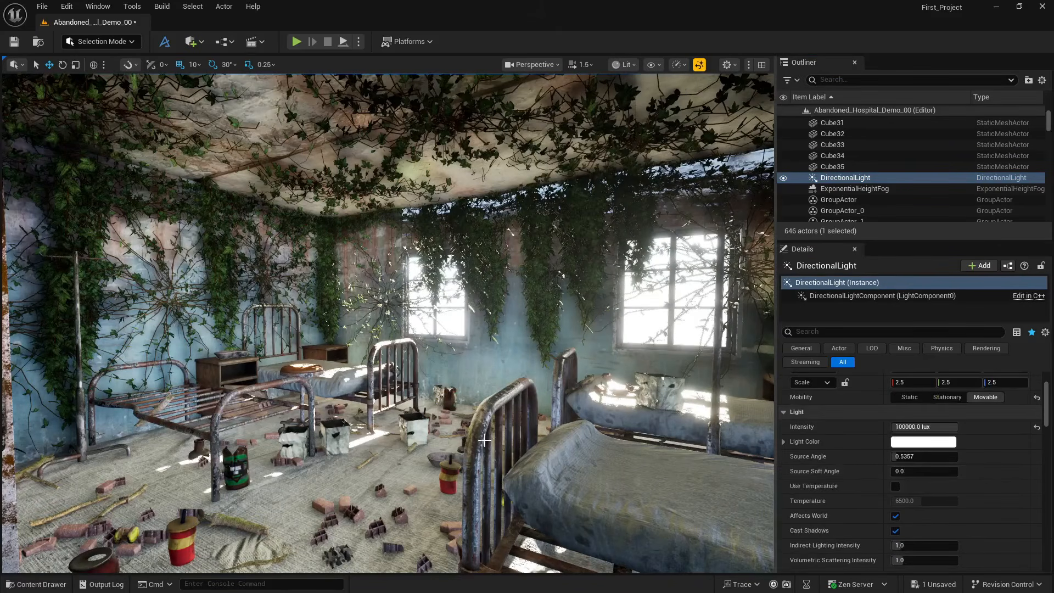
- Rotate the sun to about -22.4° Y and -77.4° Z, casting sunlight through the ward windows onto the floor and front bed
left_click(438, 438)
key("ctrl+l")
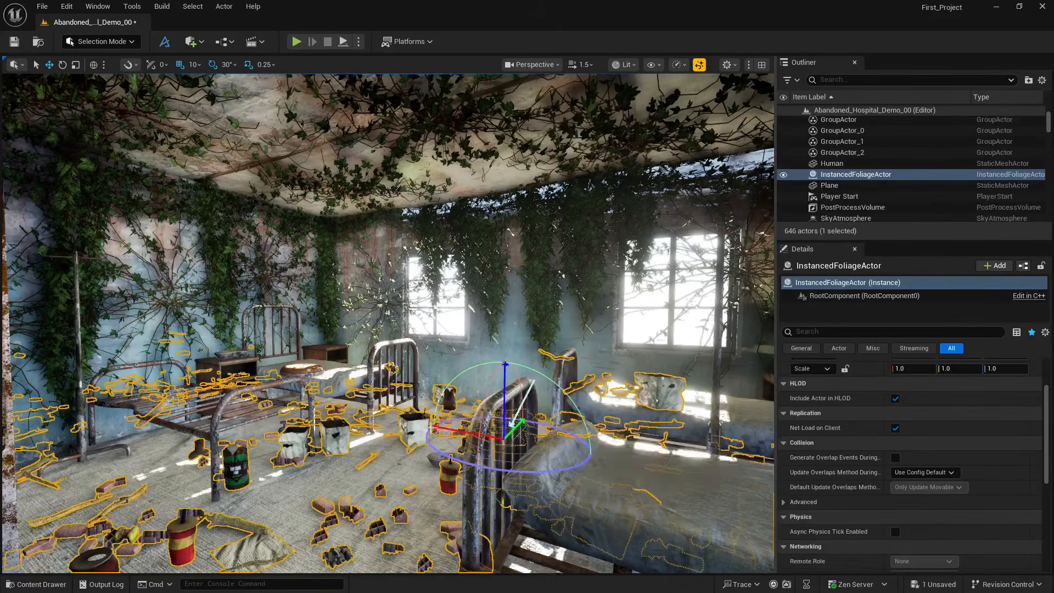
key("ctrl+l")
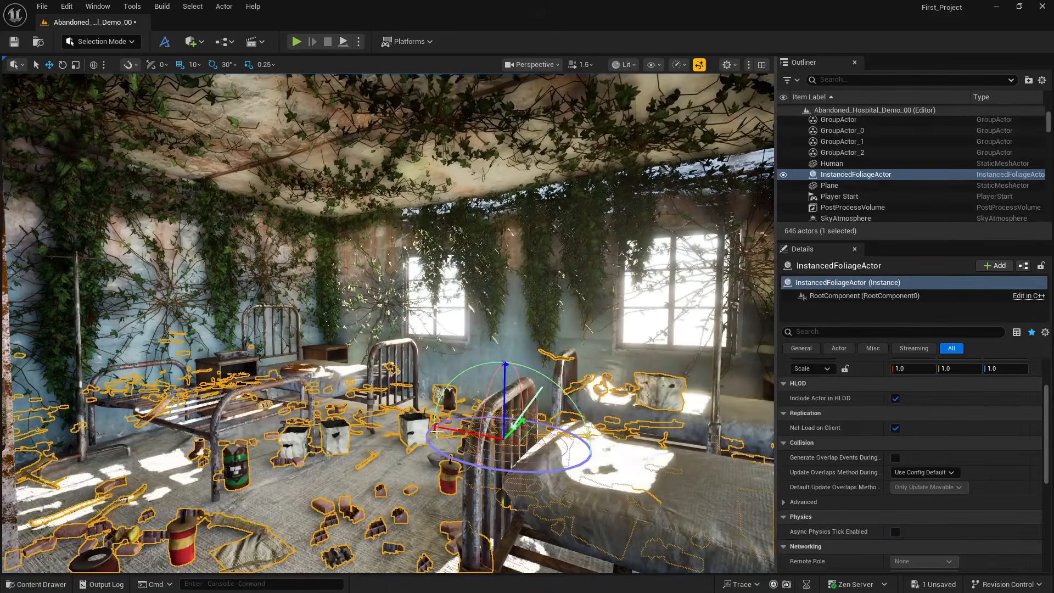
key("ctrl+l")
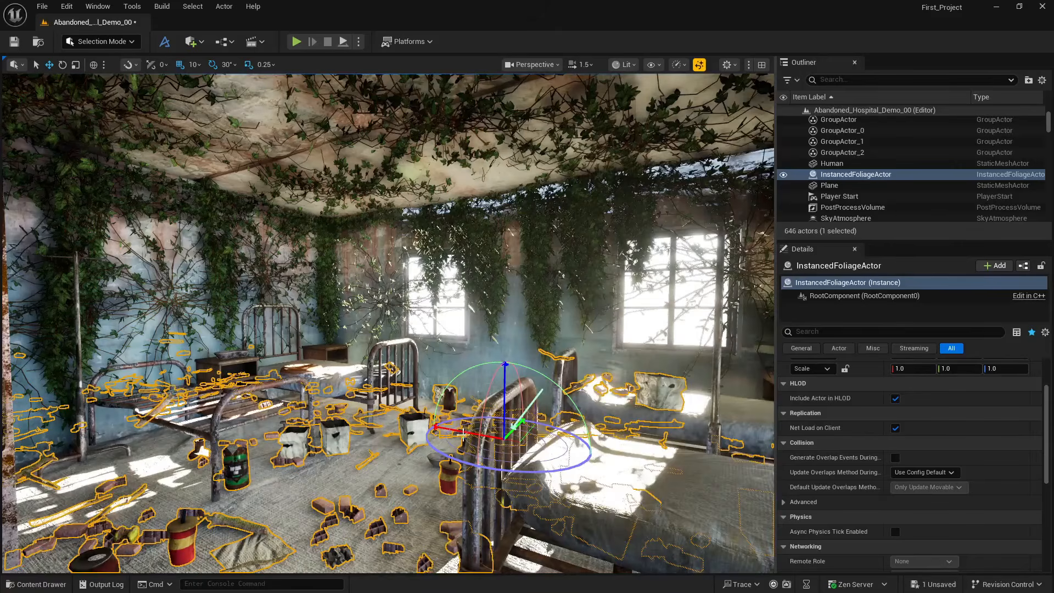
- Search the Outliner for "dire" and select the DirectionalLight
scroll(848, 463, "up", 3)
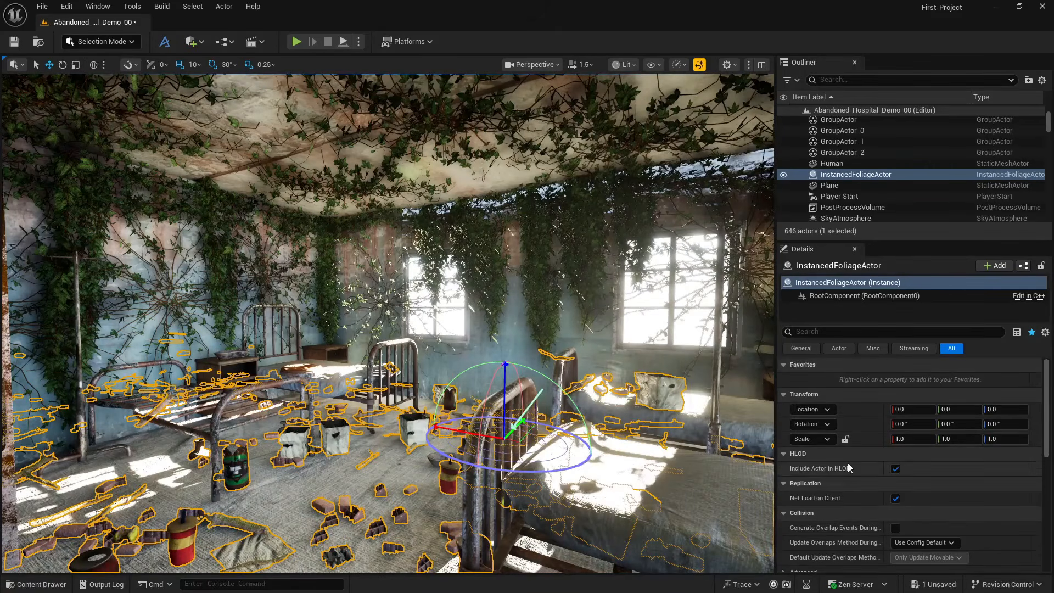
left_click(859, 81)
type("dire")
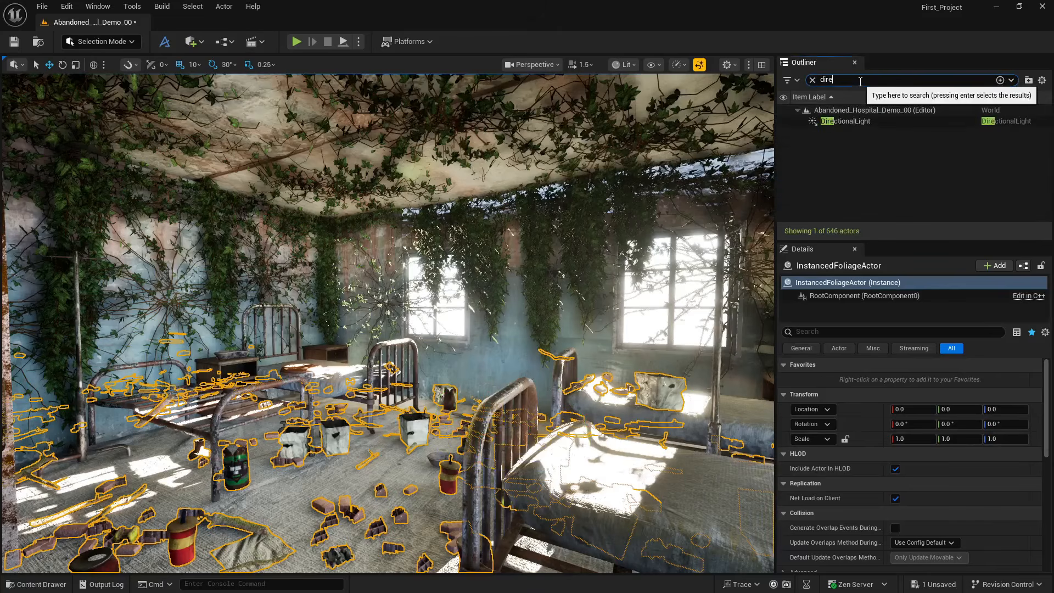
left_click(865, 126)
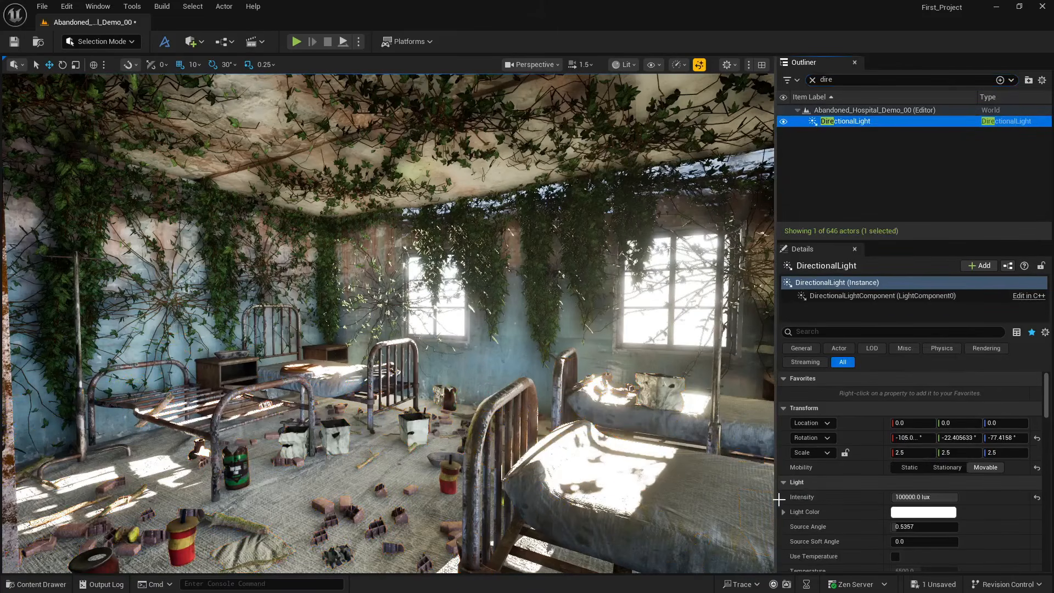
- Try a Source Angle of 3.0 on the DirectionalLight to soften the sun's shadows
scroll(831, 513, "down", 3)
left_click(956, 477)
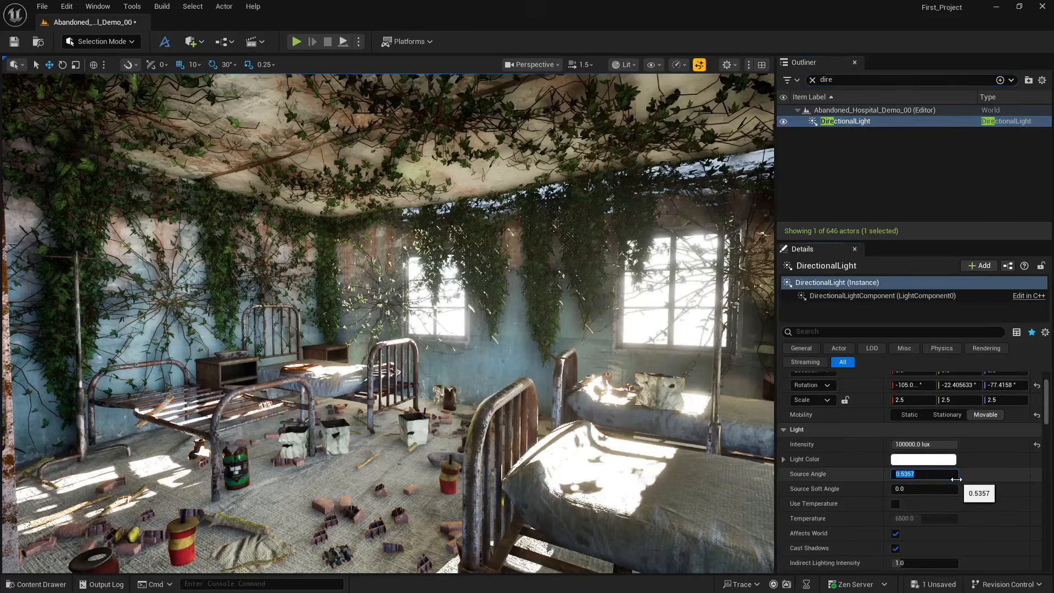
key("Return")
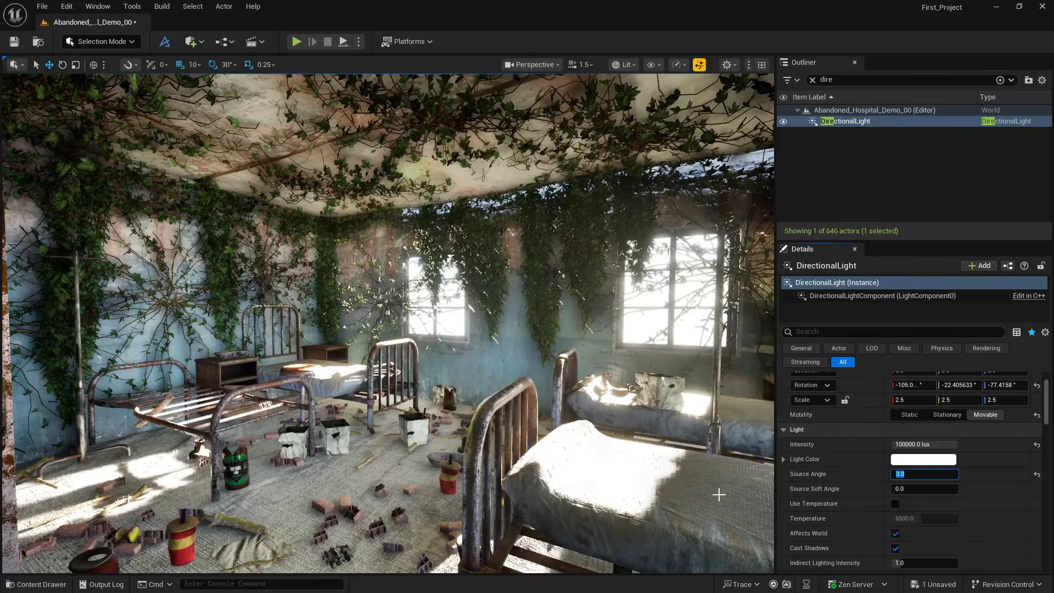
- Filter the DirectionalLight's properties by "ray", review its ray tracing and shadow settings, and clear the filter
left_click(832, 331)
type("ray")
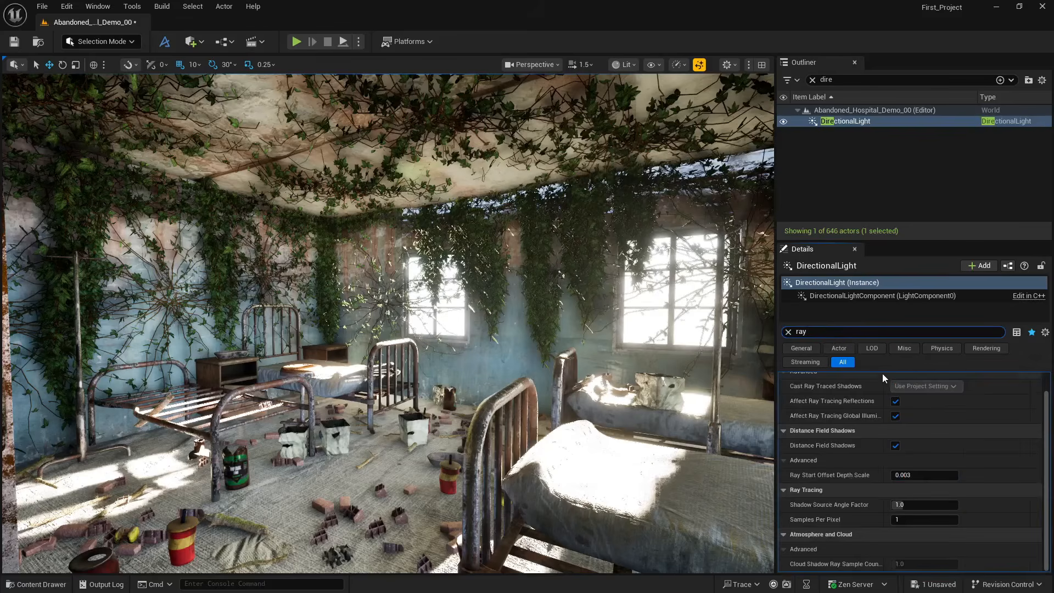
scroll(865, 394, "up", 1)
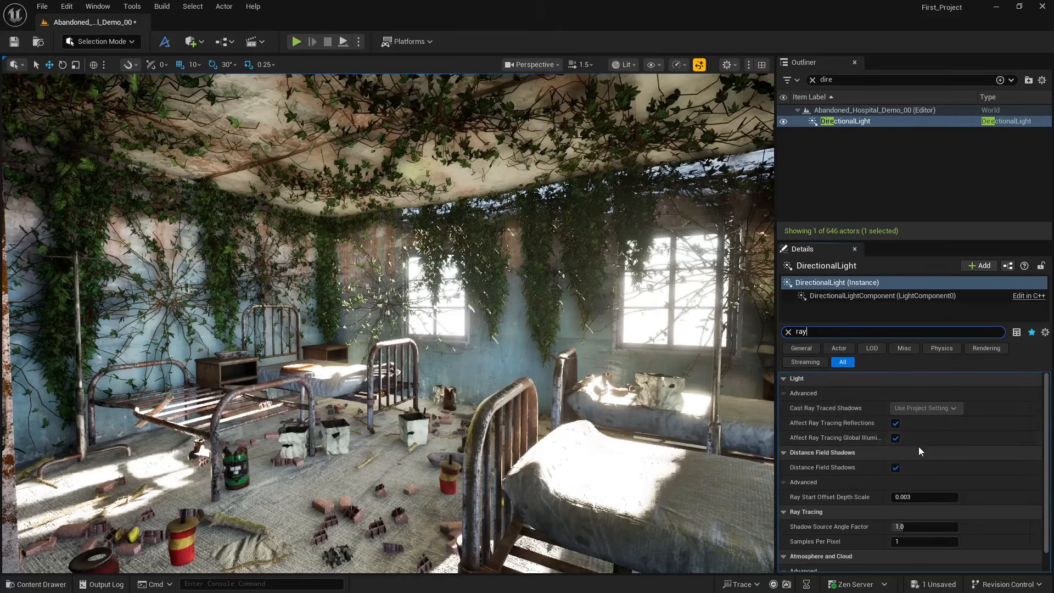
scroll(953, 444, "down", 1)
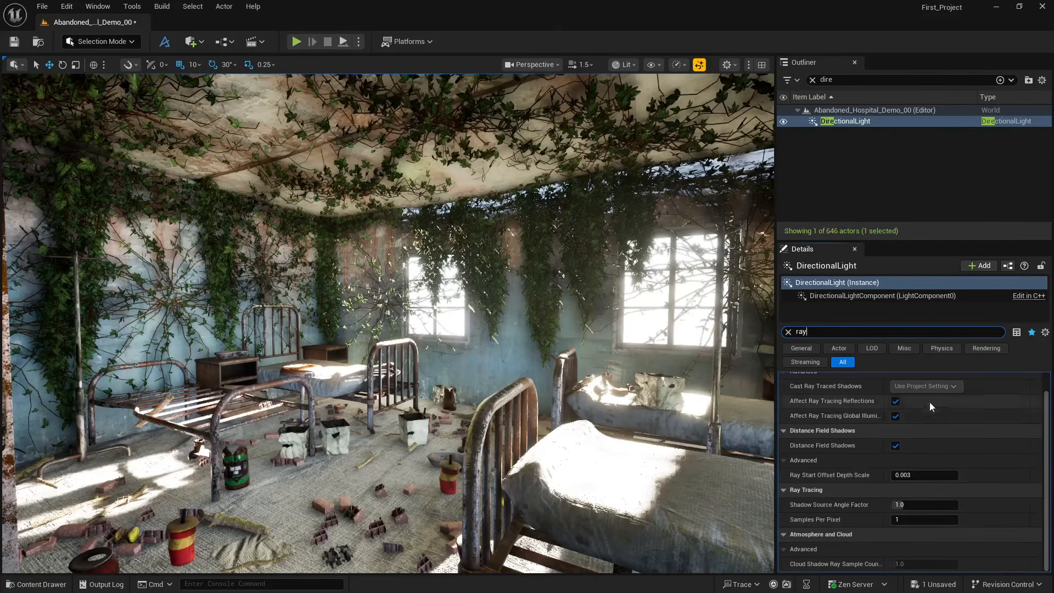
left_click(788, 333)
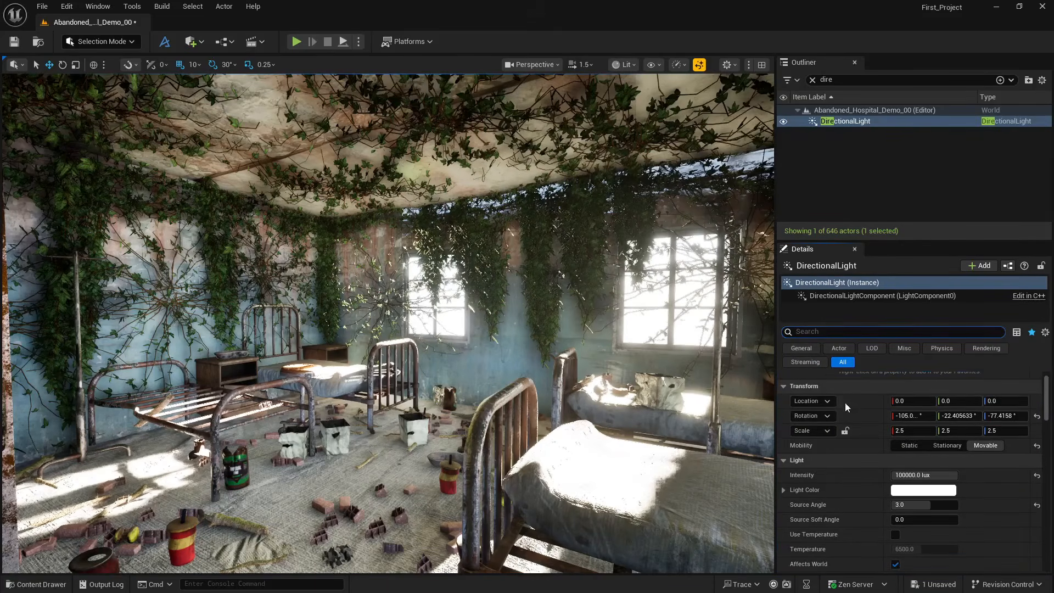
- Set the DirectionalLight's Source Angle to 0.6
left_click(920, 506)
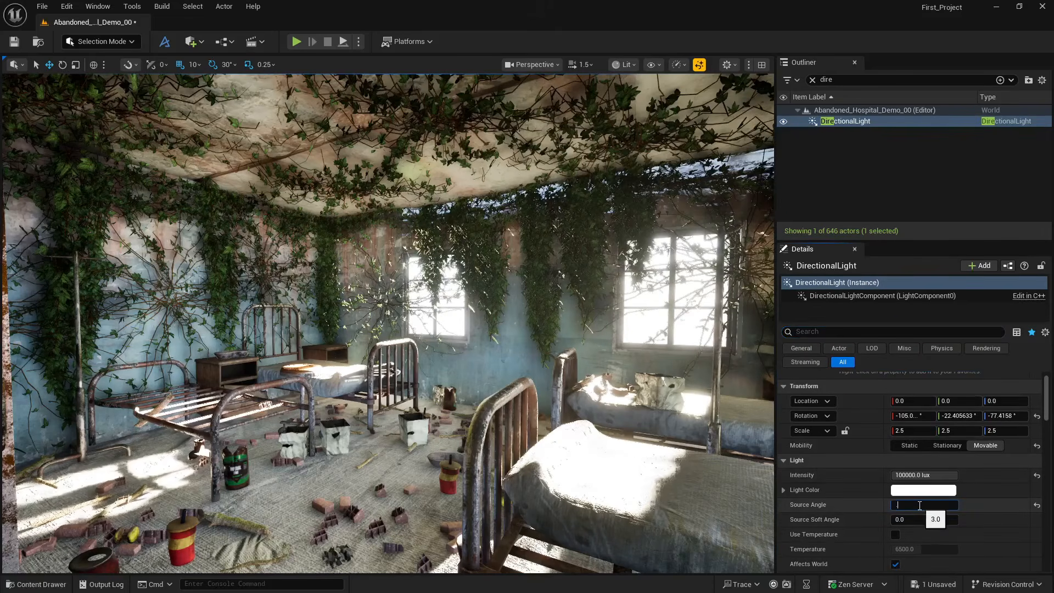
type("0.6")
key("Return")
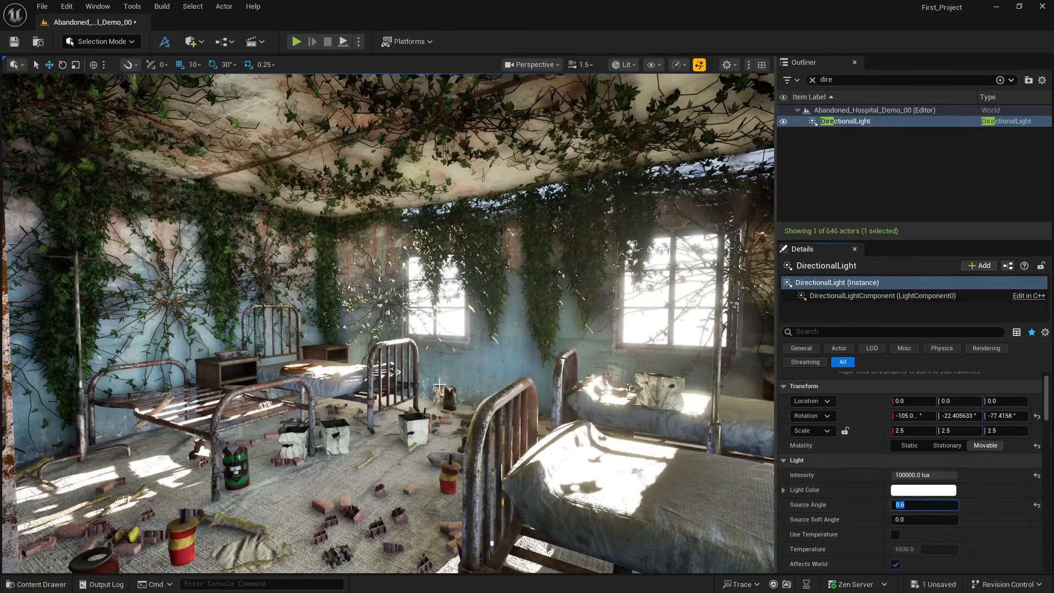
- Try other sun angles in the ward, including a low, warm one, and undo the last sun rotation
left_click(452, 401)
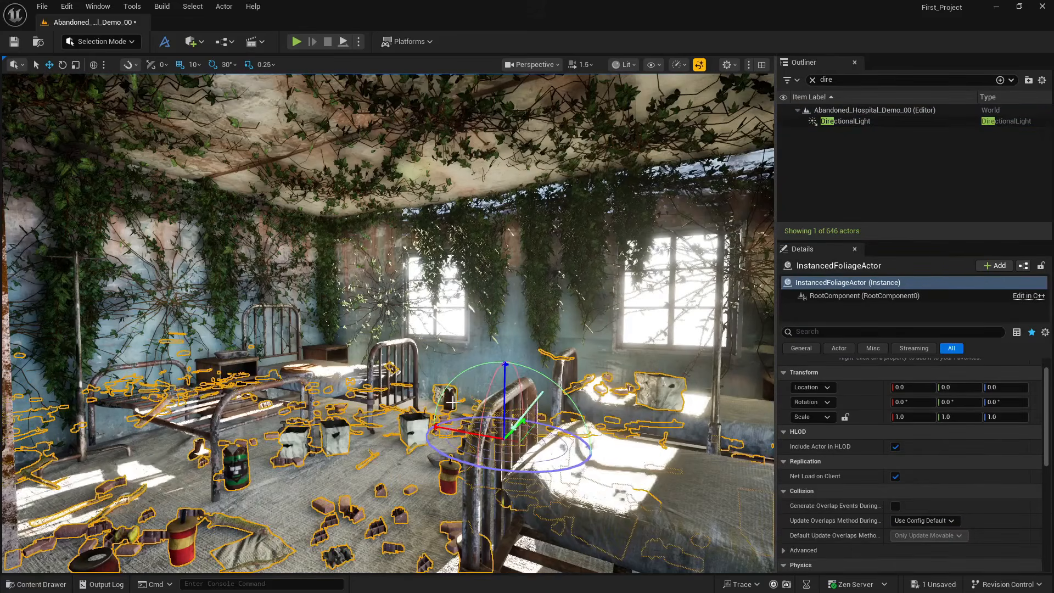
key("ctrl+l")
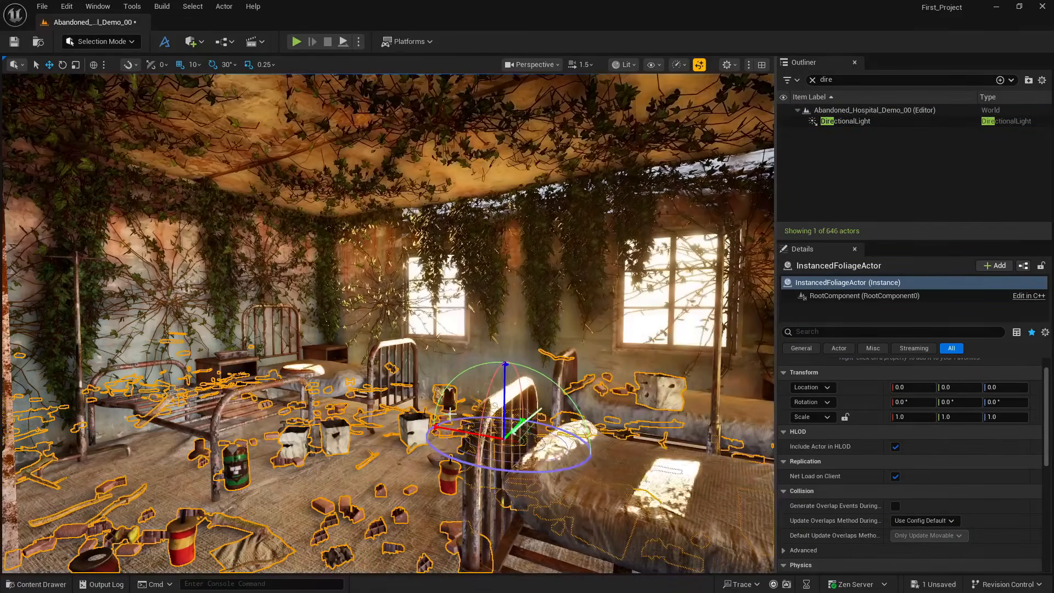
key("ctrl+l")
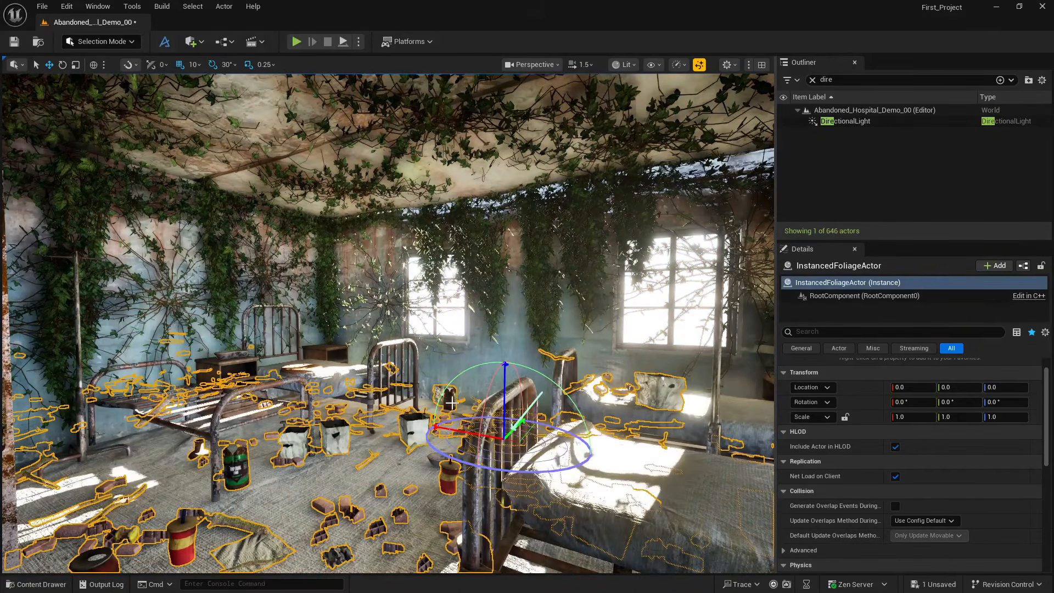
key("ctrl+z")
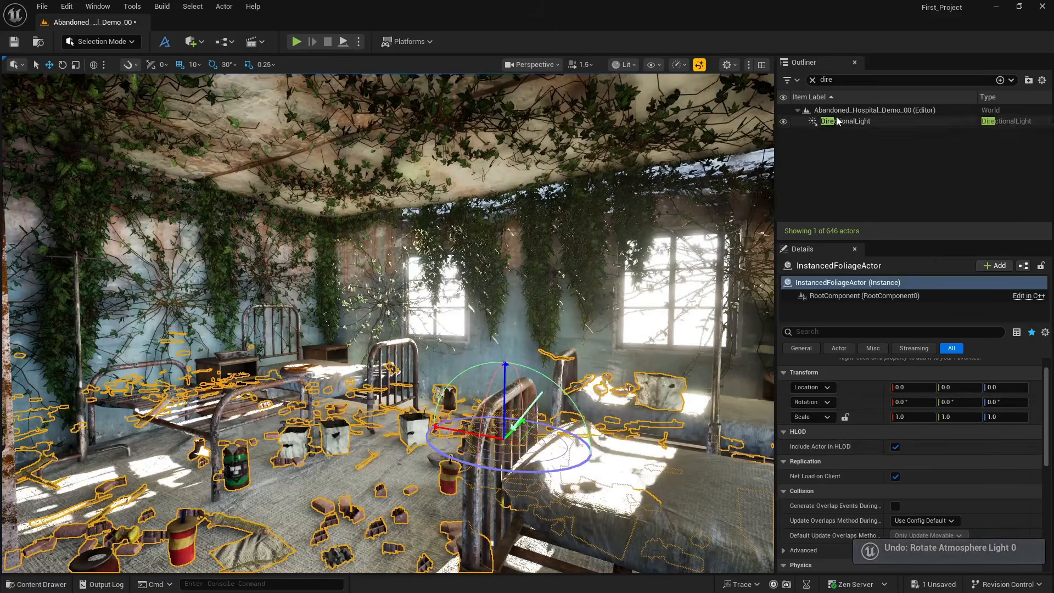
- Select the DirectionalLight again and set its Indirect Lighting Intensity to 3.0
left_click(838, 121)
scroll(846, 441, "down", 6)
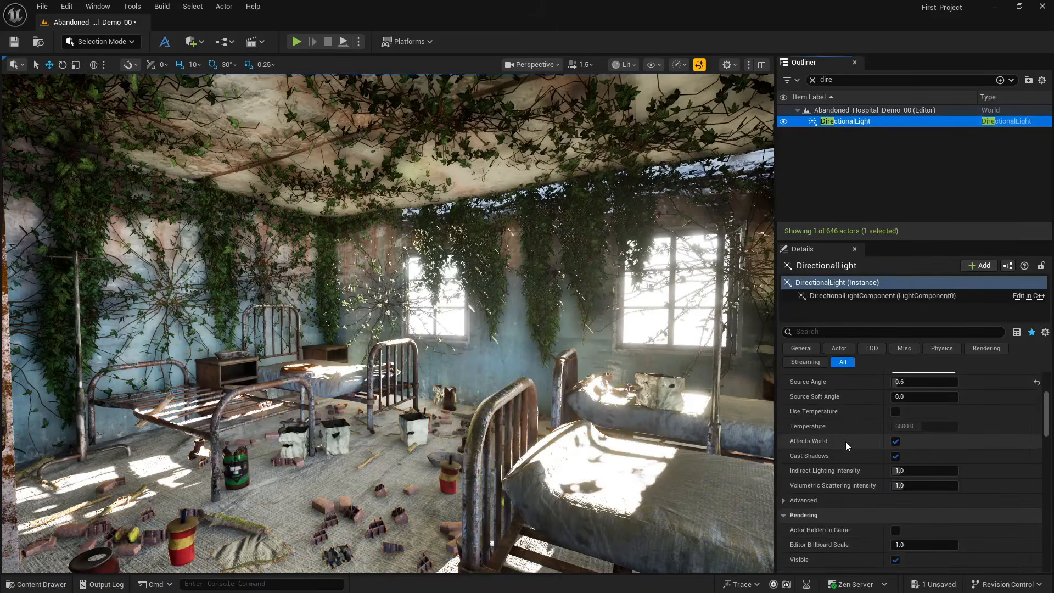
left_click(927, 472)
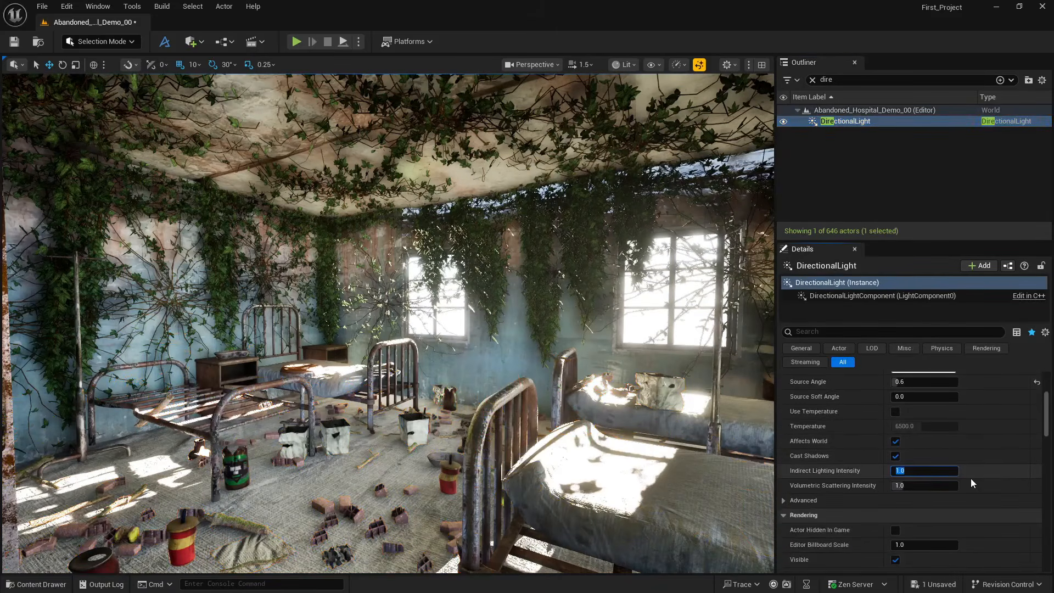
type("3")
key("Return")
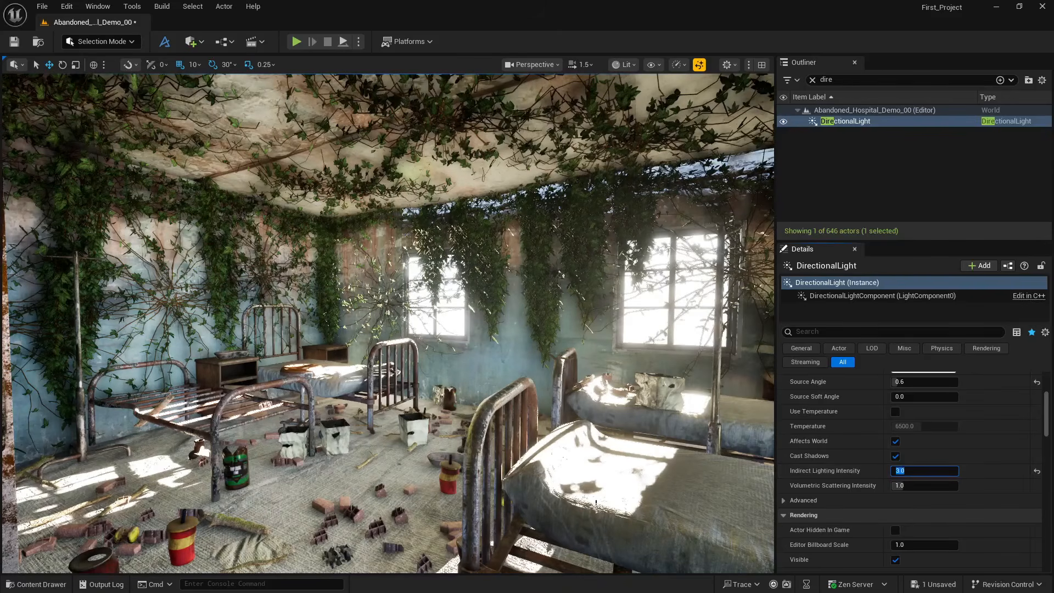
- Try a Volumetric Scattering Intensity of 3.0 on the DirectionalLight and raise it to 10.0
left_click(910, 486)
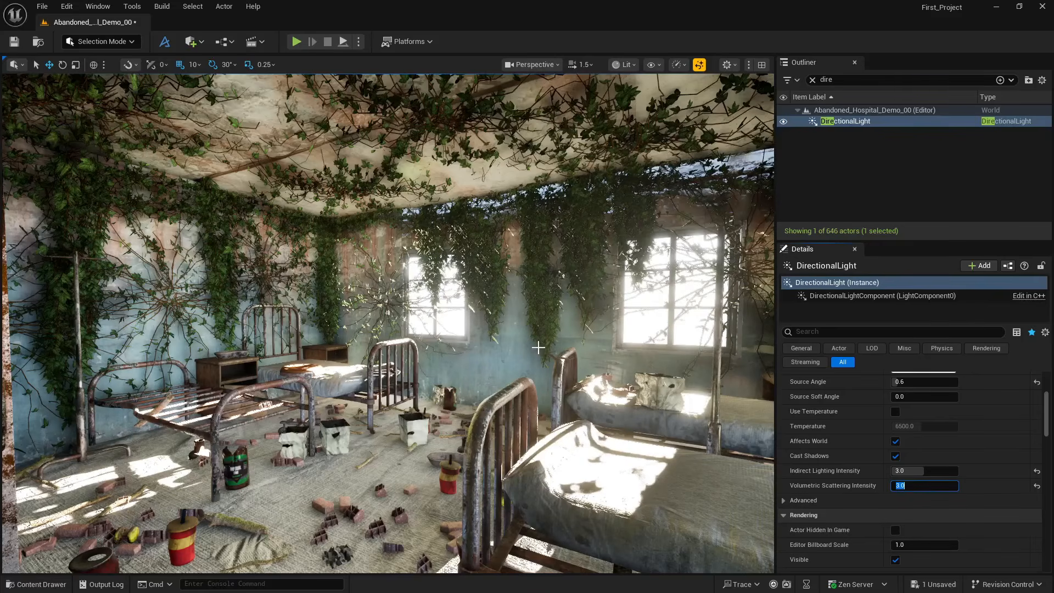
type("10")
key("Return")
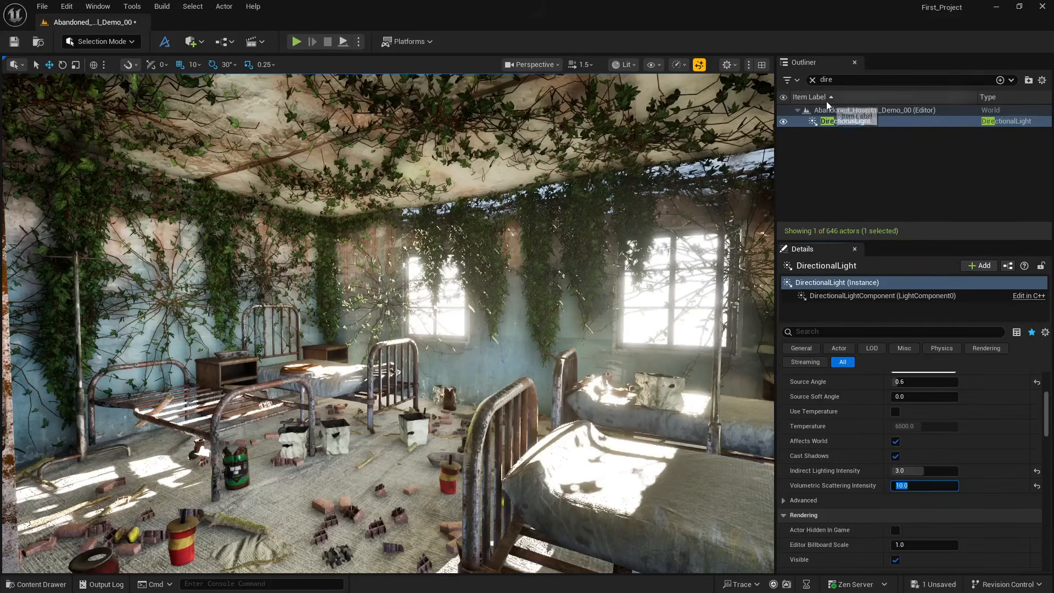
- Clear the Outliner search, select the ExponentialHeightFog, and set its volumetric fog Start Distance to 500
left_click(813, 81)
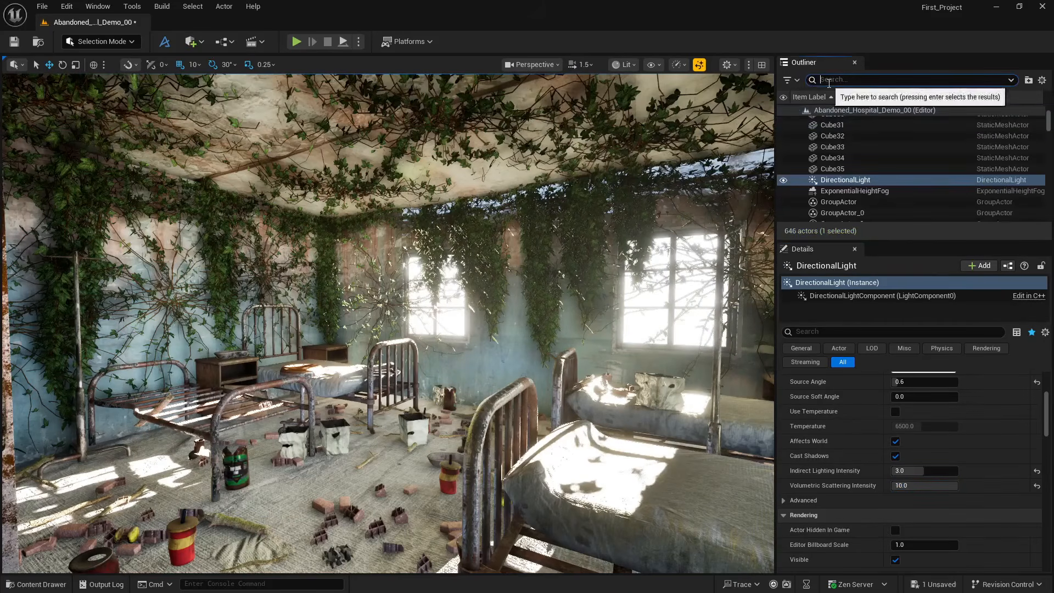
left_click(853, 190)
scroll(845, 497, "down", 3)
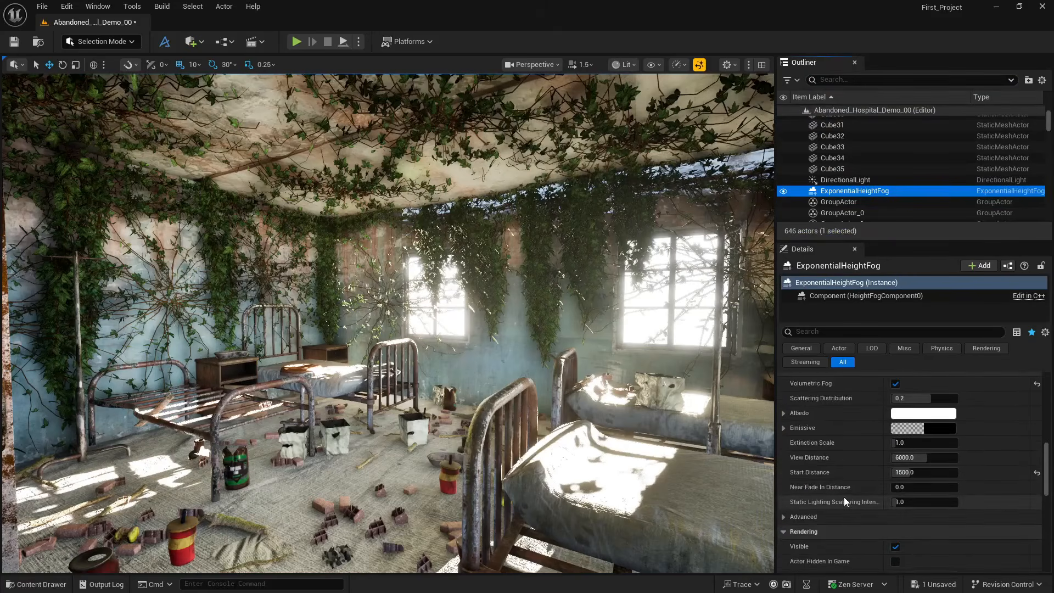
left_click(916, 473)
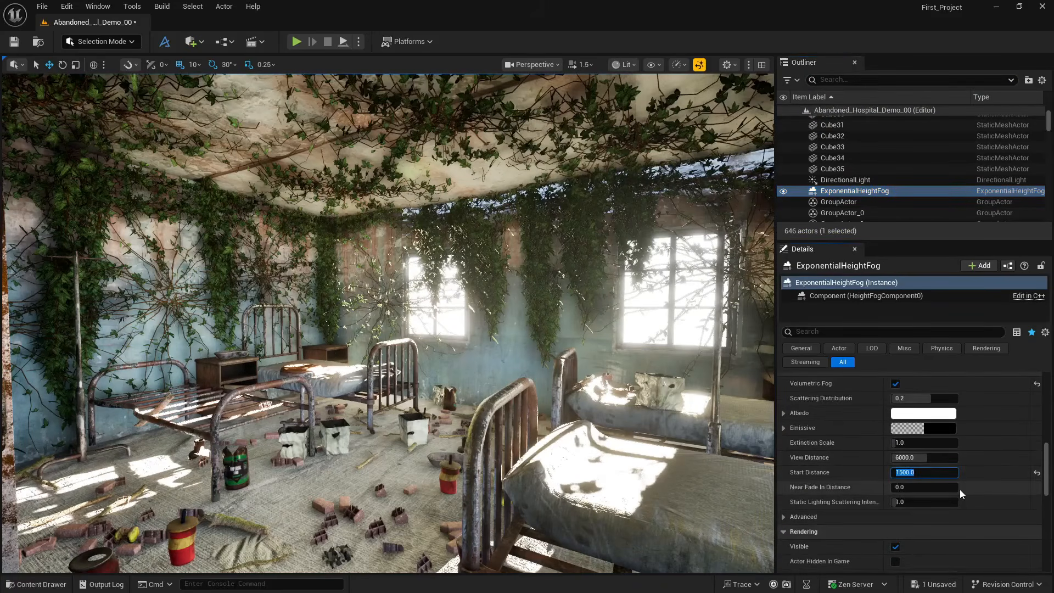
type("500")
key("Return")
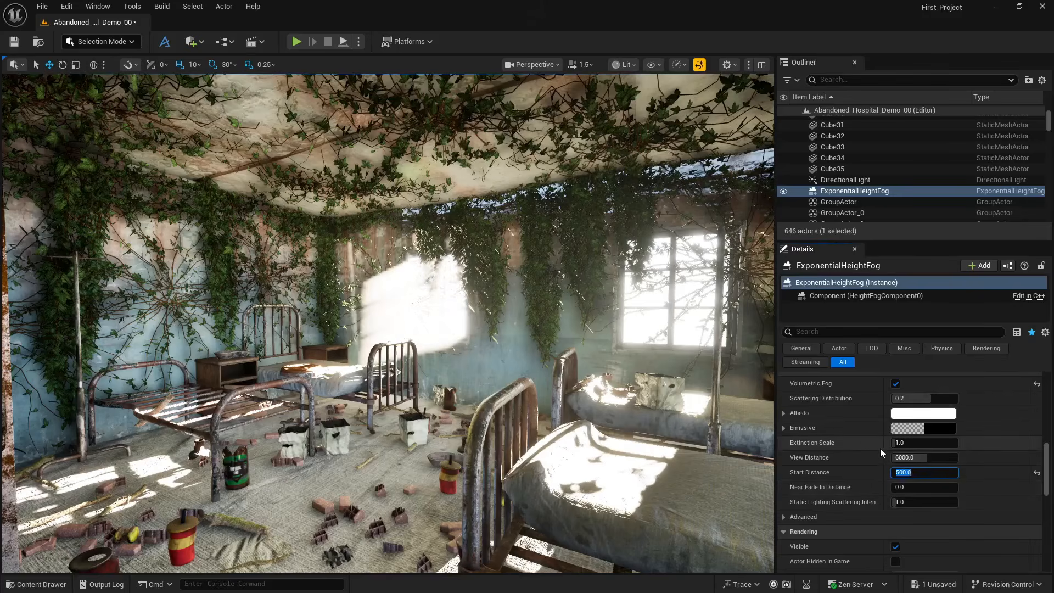
- Set the ExponentialHeightFog's volumetric fog Start Distance to 1000
type("1000")
key("Return")
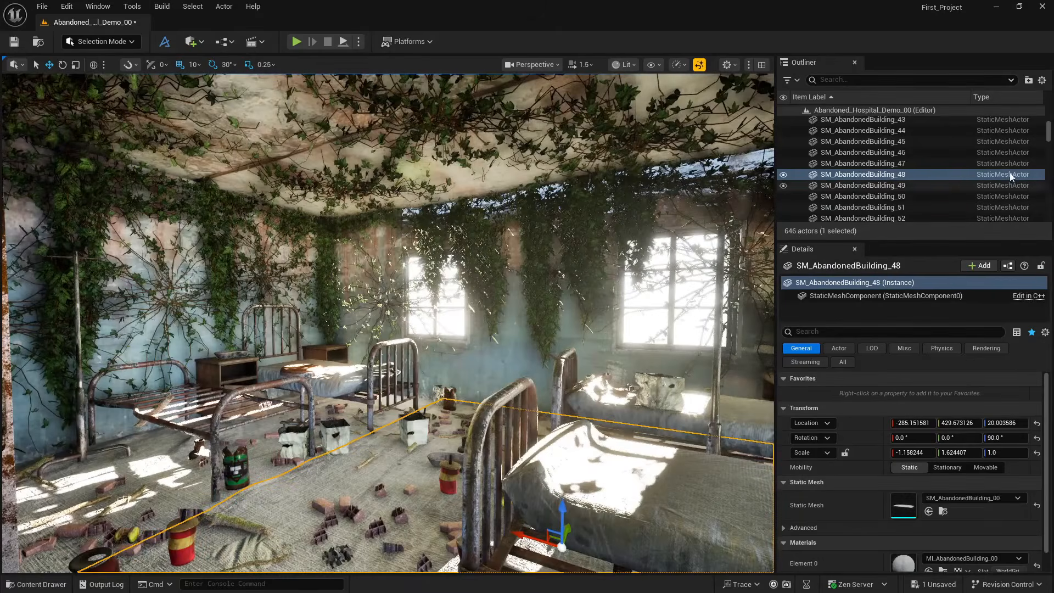
left_click_drag(1049, 131, 1050, 104)
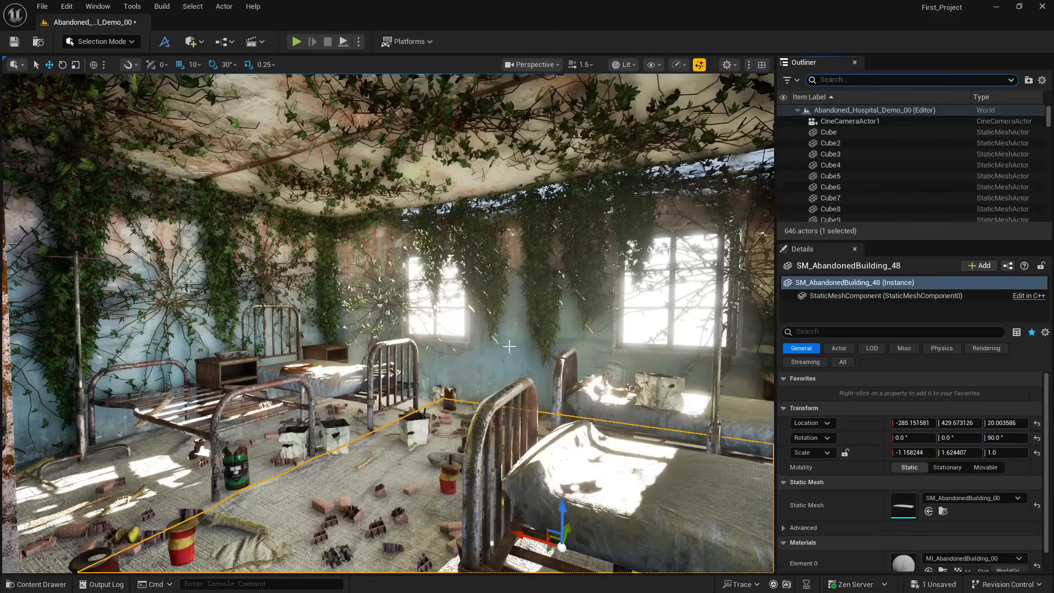
- Check the illuminance reference table in the browser, return to Unreal Editor, and select the DirectionalLight
key("alt+Tab")
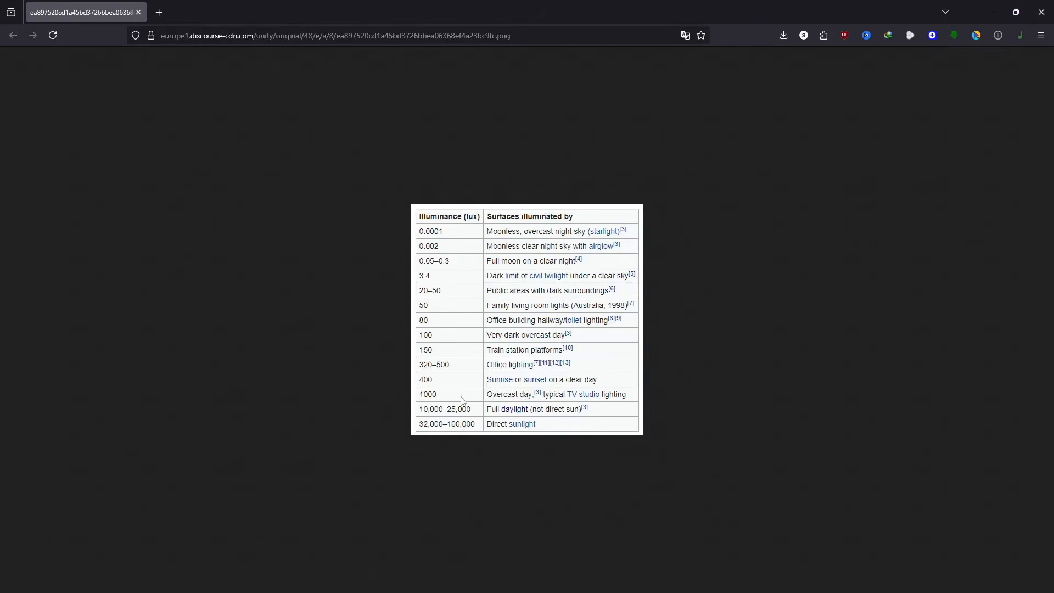
key("alt+Tab")
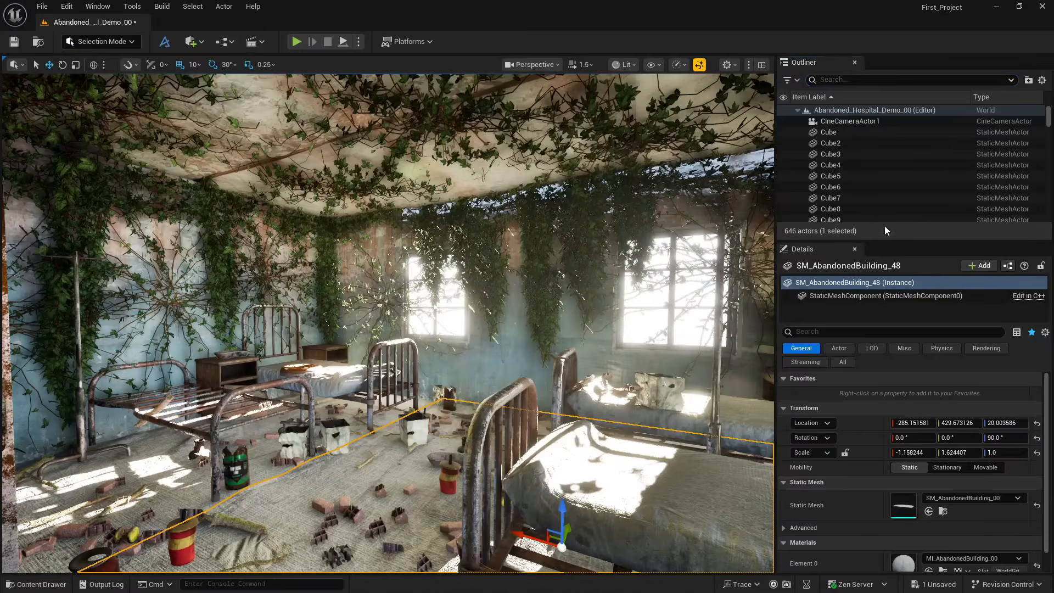
left_click(853, 80)
type("dire")
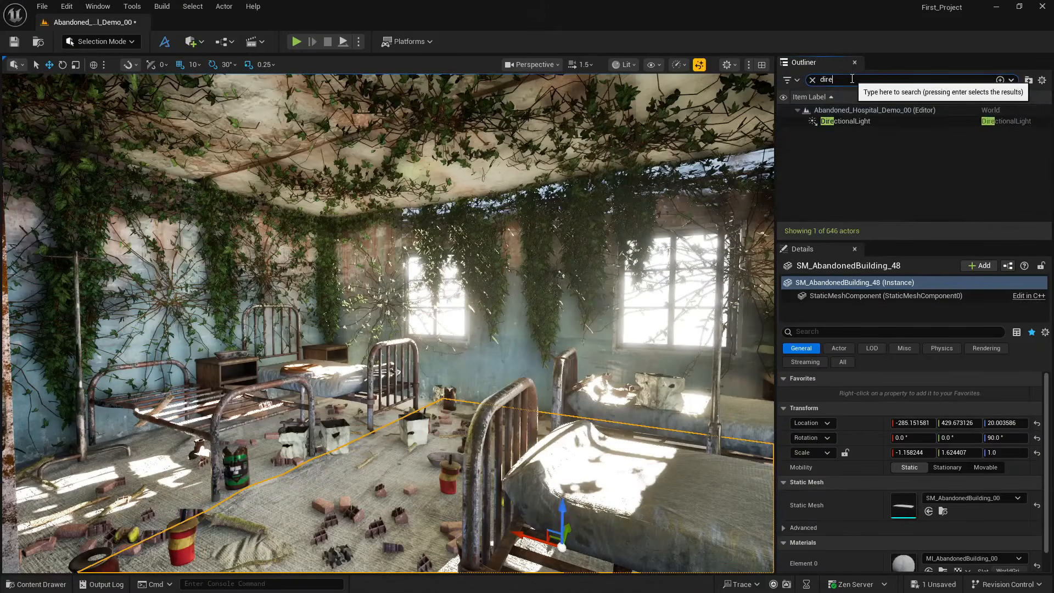
left_click(876, 117)
- Try an Intensity of 1000 lux on the DirectionalLight and raise it to 10000 lux
left_click(927, 498)
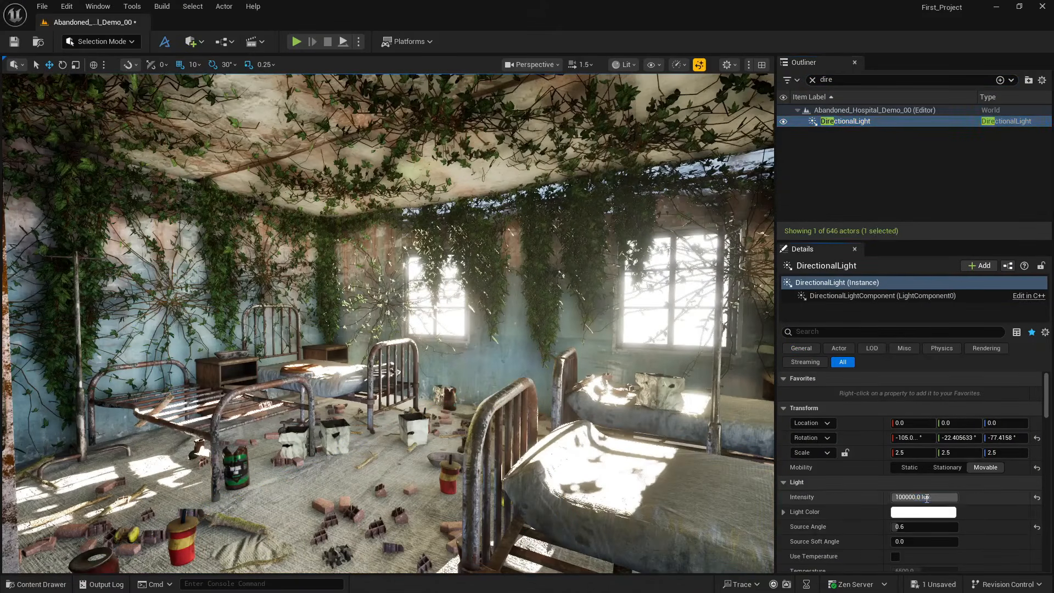
type("1000")
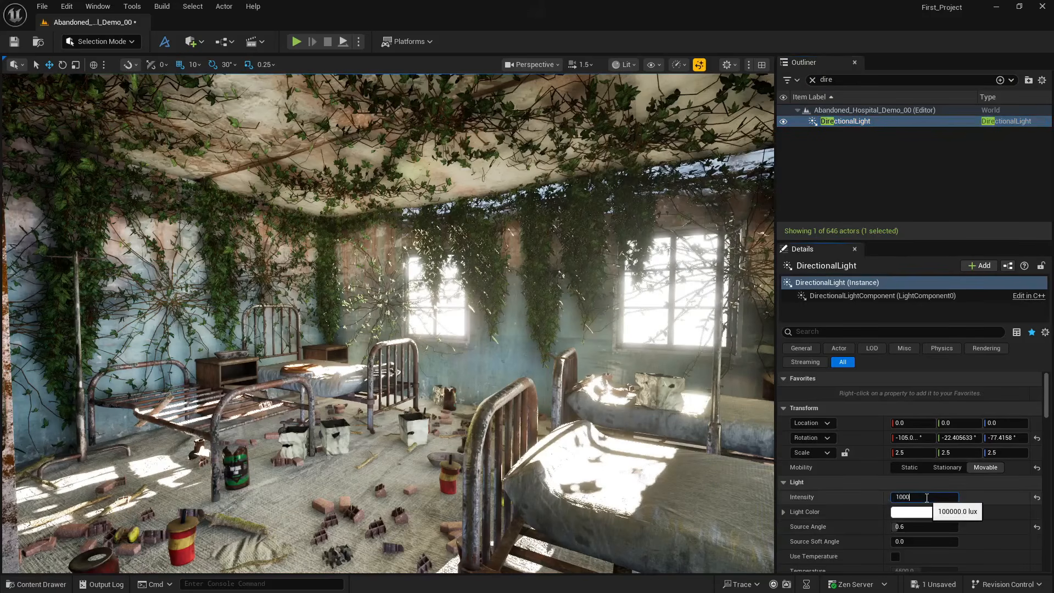
key("Return")
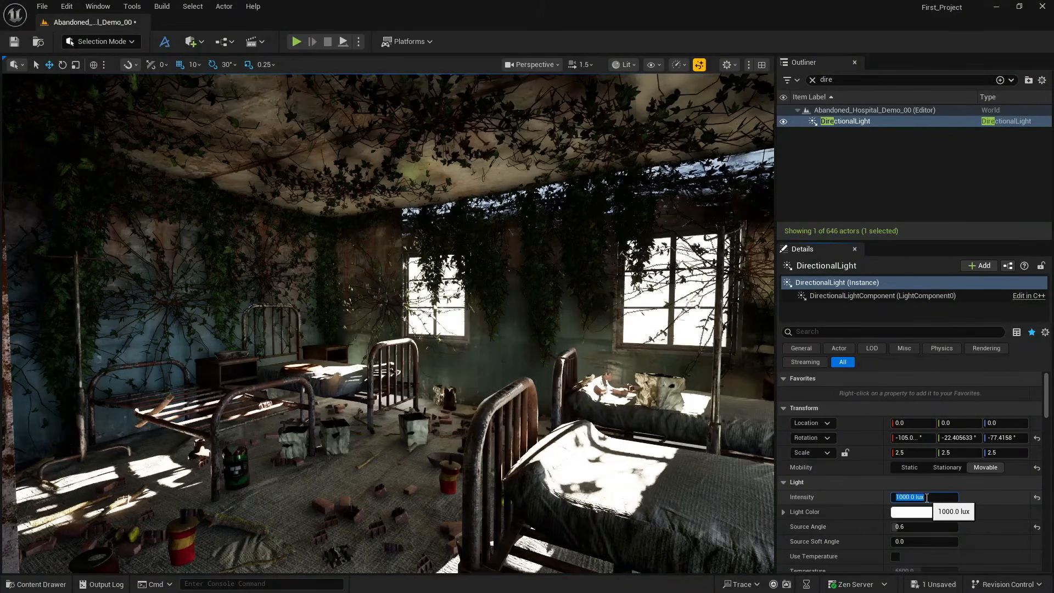
type("10")
key("Return")
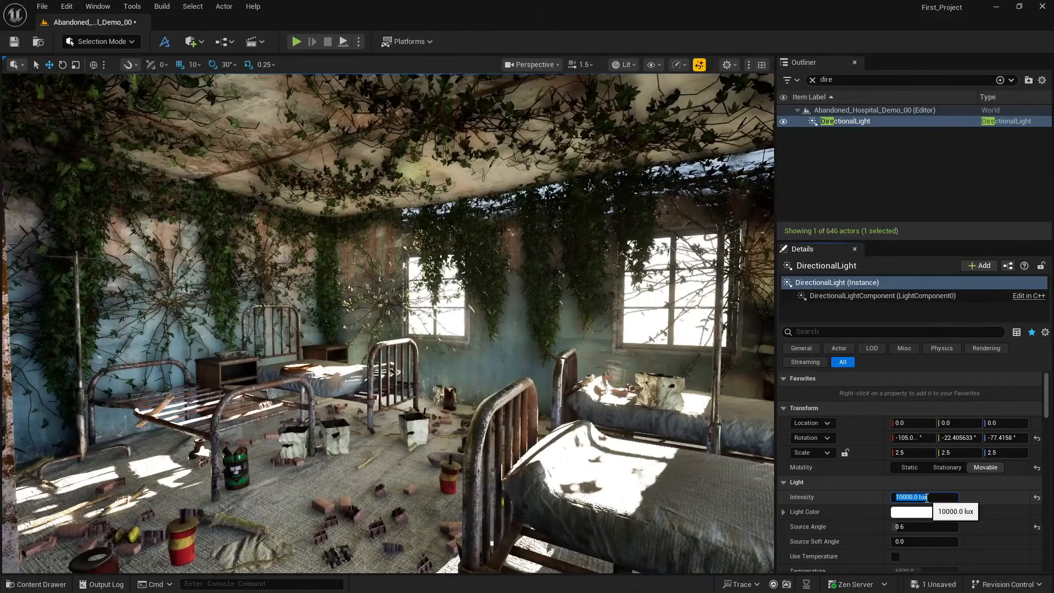
- Rotate the sun so its light falls on the floor between the beds, and enable a DirectionalLight Temperature of 8560
left_click(470, 378)
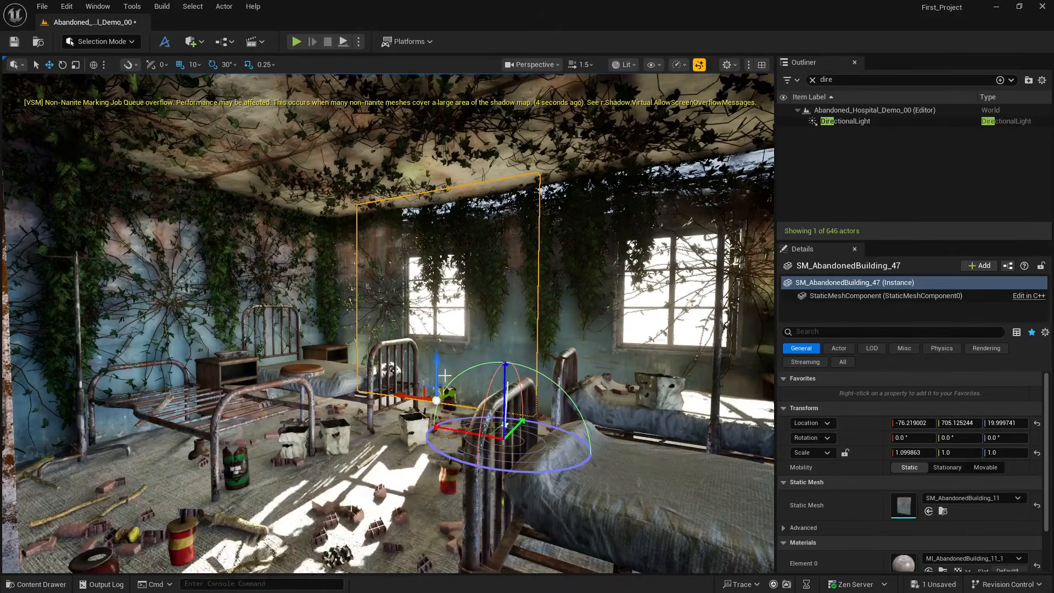
left_click(840, 122)
scroll(863, 500, "down", 3)
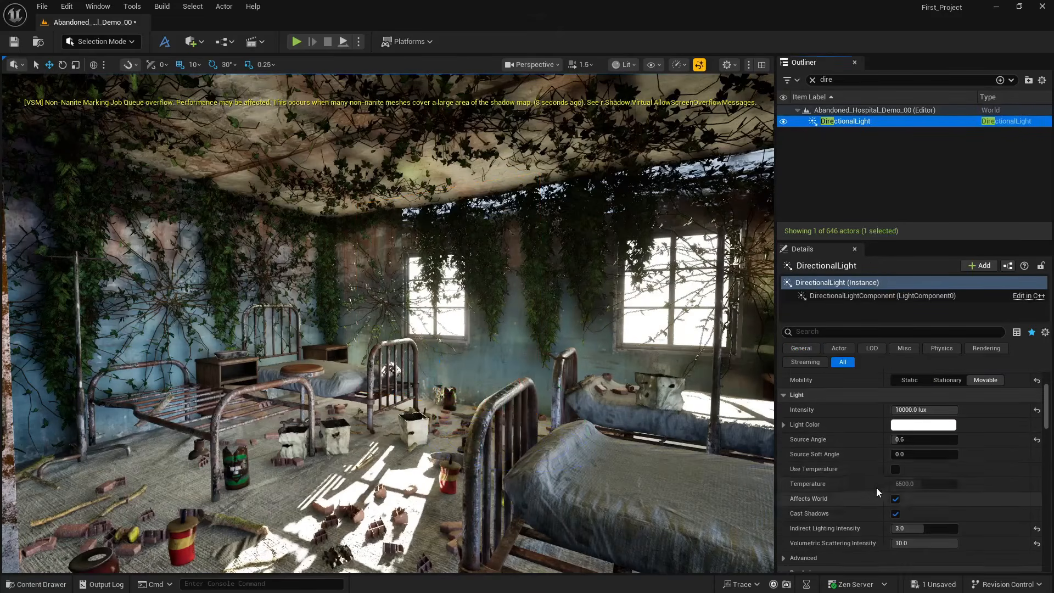
left_click(896, 469)
mouse_move(923, 485)
left_mouse_down()
mouse_move(904, 485)
mouse_move(948, 485)
mouse_move(935, 485)
left_mouse_up()
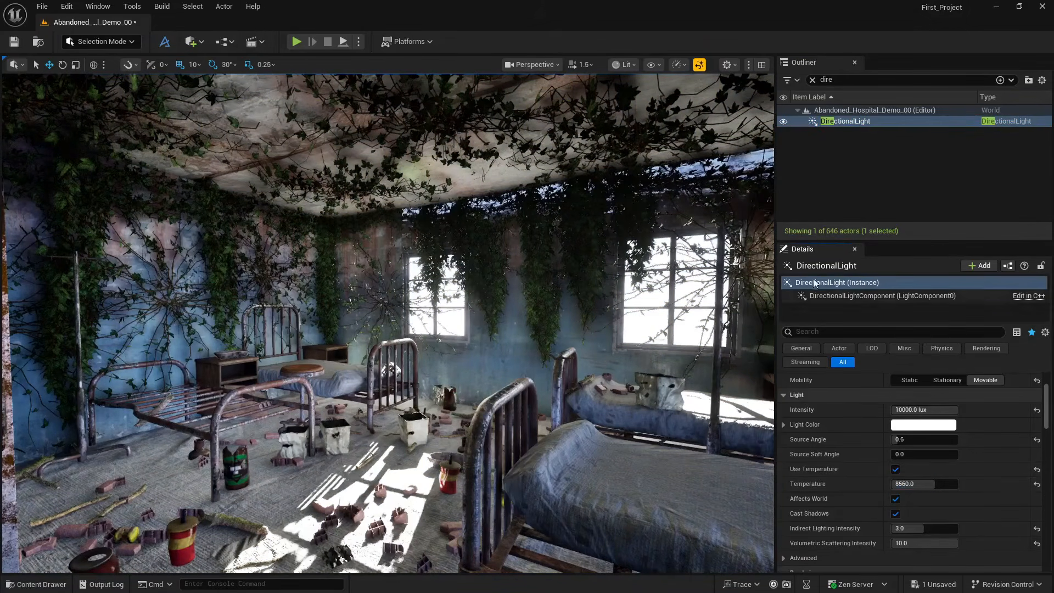
- Select the PostProcessVolume and set its Local Exposure Detail Strength to 1.2
left_click(829, 80)
type("post")
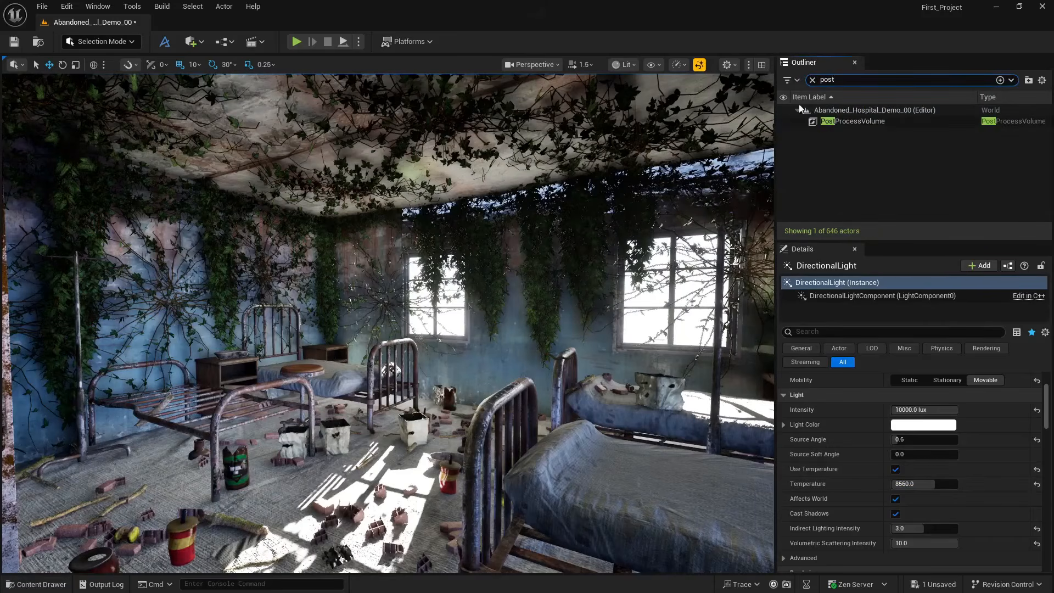
left_click(848, 121)
scroll(844, 429, "down", 5)
scroll(844, 428, "down", 10)
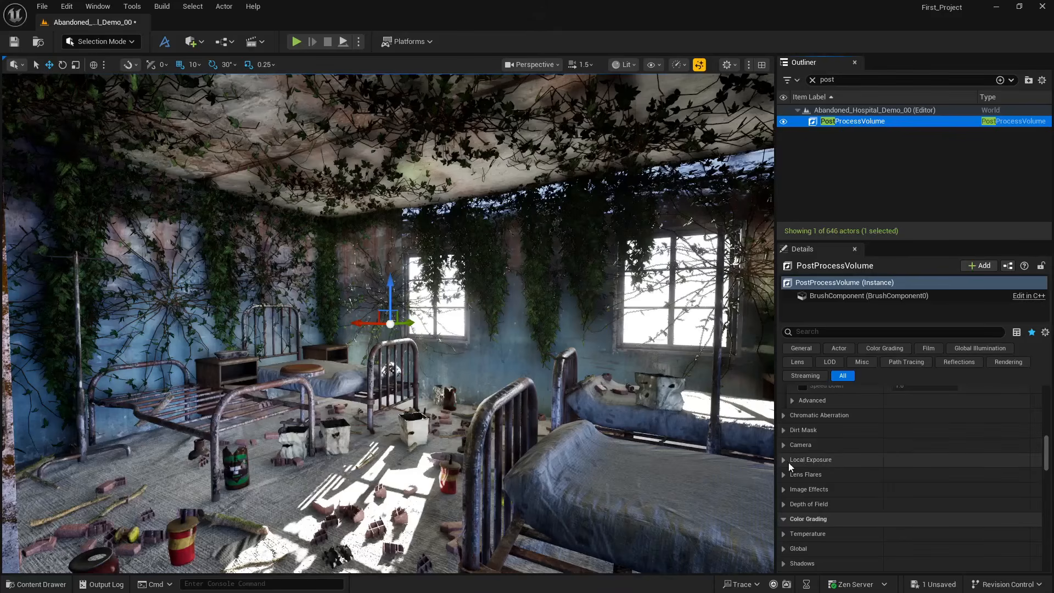
left_click(786, 460)
scroll(830, 473, "down", 3)
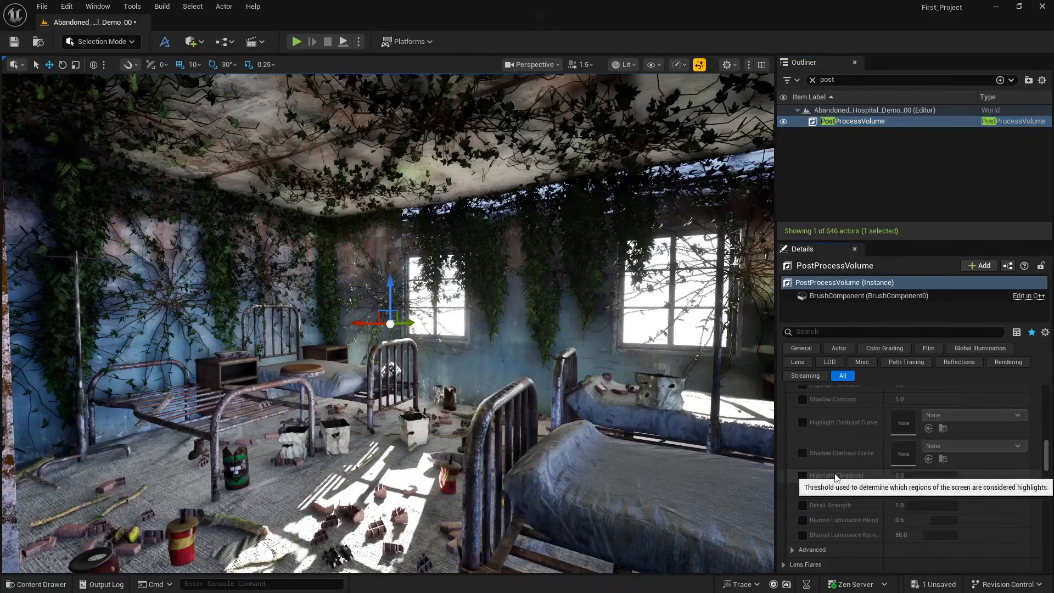
left_click(804, 506)
left_click(899, 505)
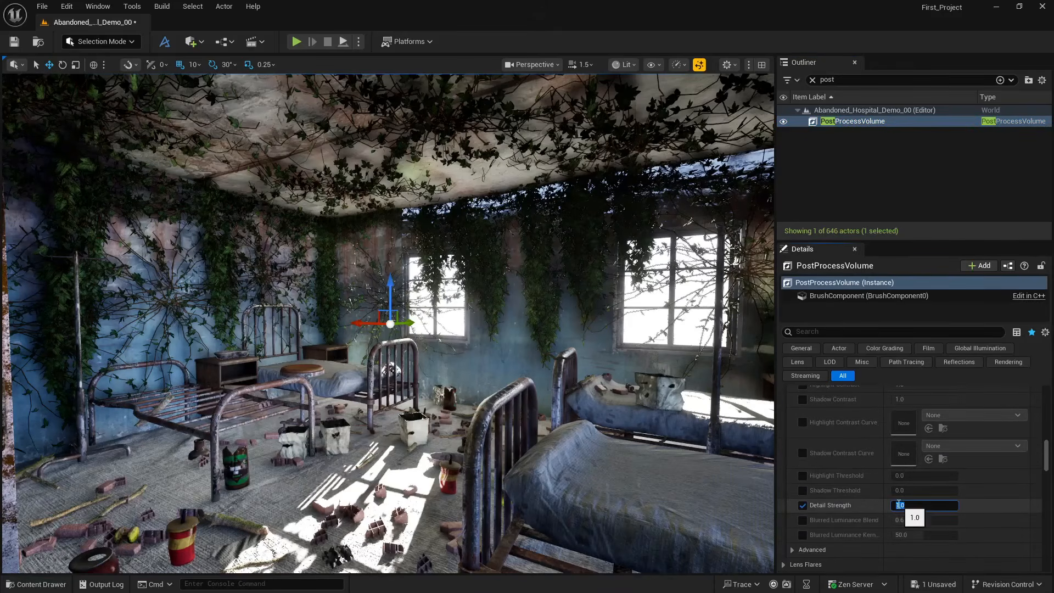
type("1.2")
key("Return")
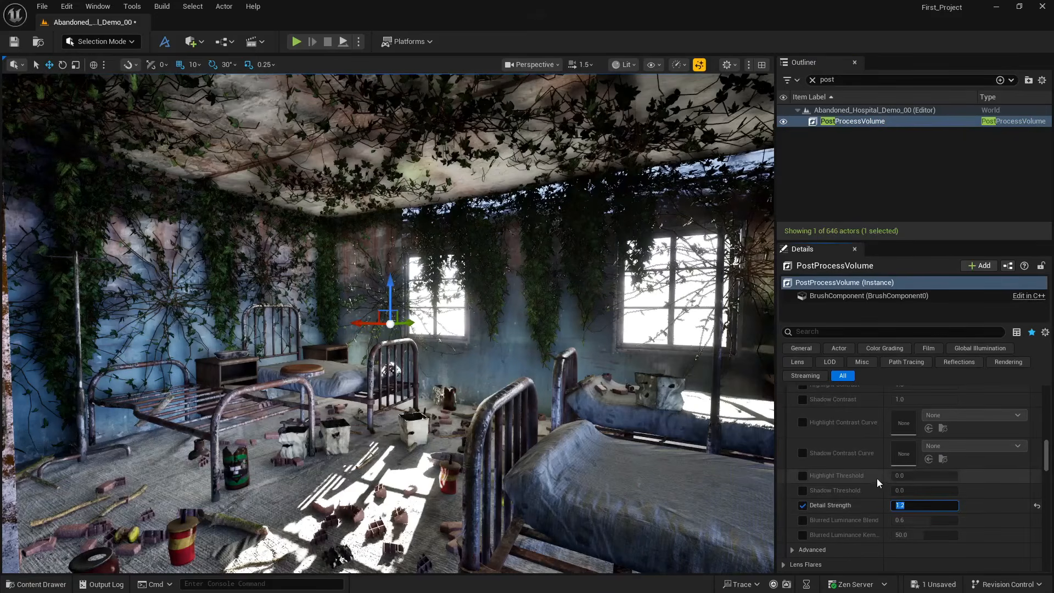
- Raise the PostProcessVolume's Vignette Intensity under Image Effects to about 0.46
scroll(848, 477, "down", 2)
scroll(848, 477, "down", 2)
scroll(848, 478, "up", 5)
scroll(848, 477, "down", 4)
scroll(848, 482, "down", 1)
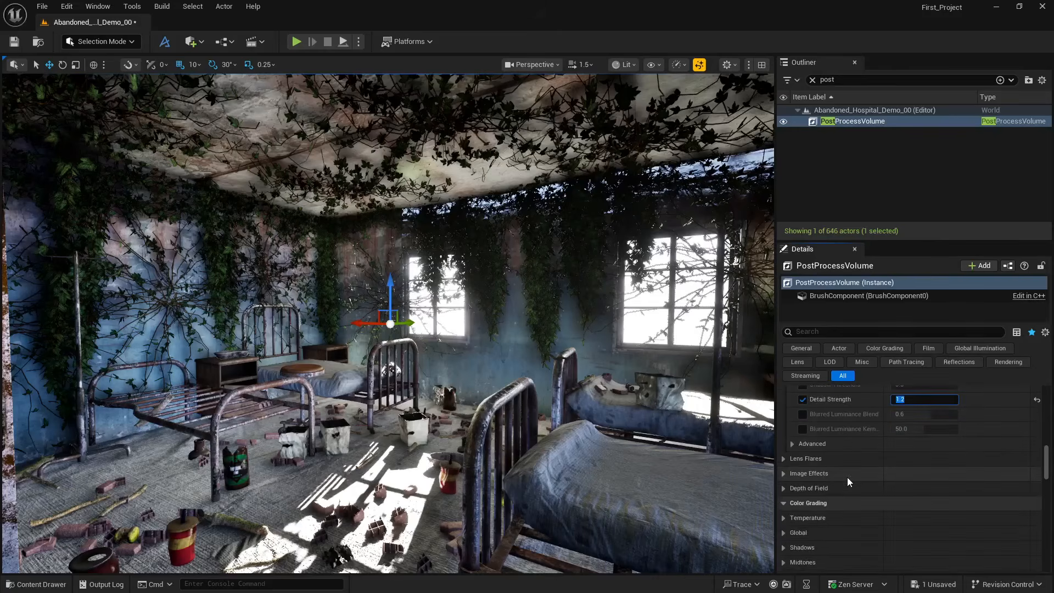
left_click(784, 474)
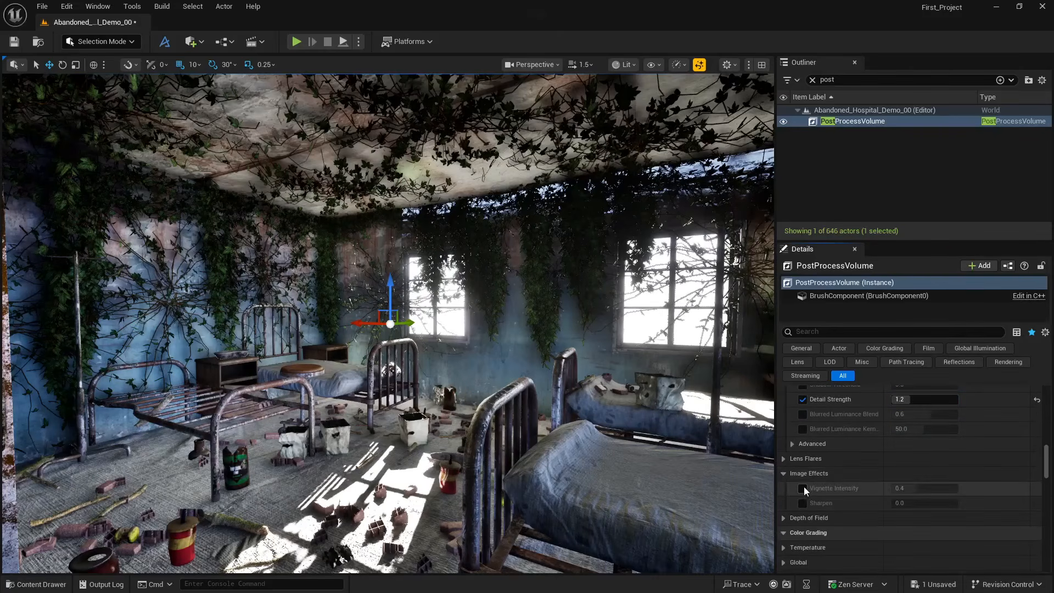
left_click_drag(891, 489, 905, 488)
left_click(908, 489)
- Override the PostProcessVolume's Film settings with a Slope of 1.0 and a Toe of 0.3
scroll(832, 516, "down", 5)
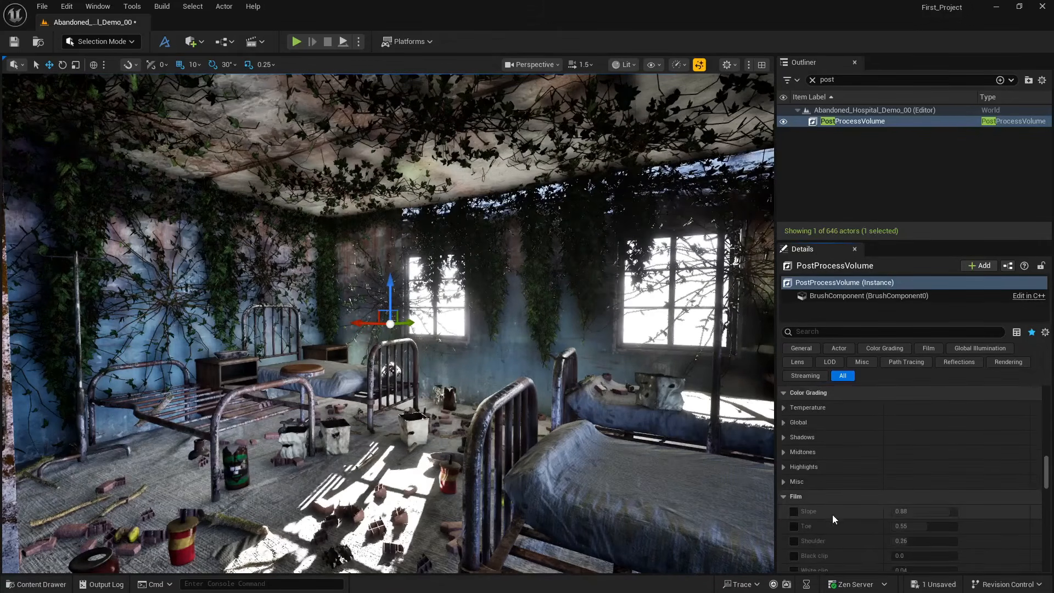
left_click(794, 511)
left_click(794, 527)
left_click(920, 512)
type("1")
key("Return")
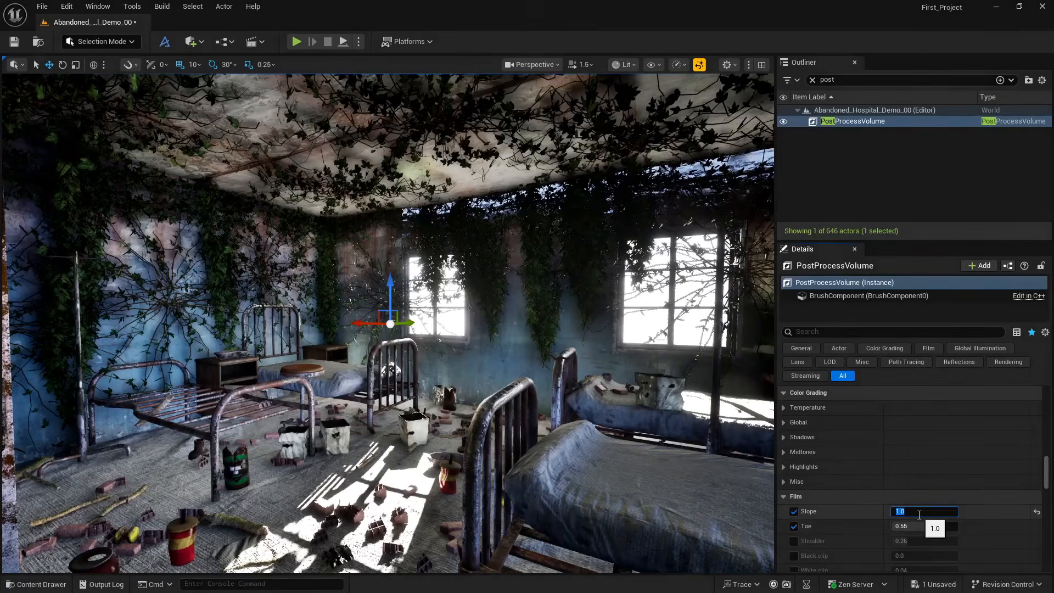
left_click(920, 527)
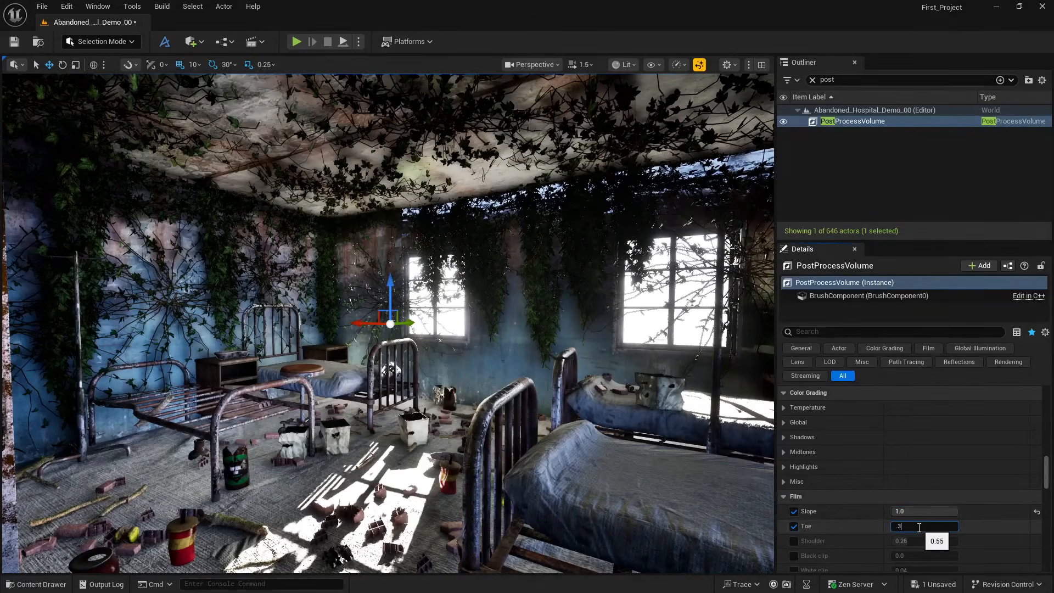
type(".3")
key("Return")
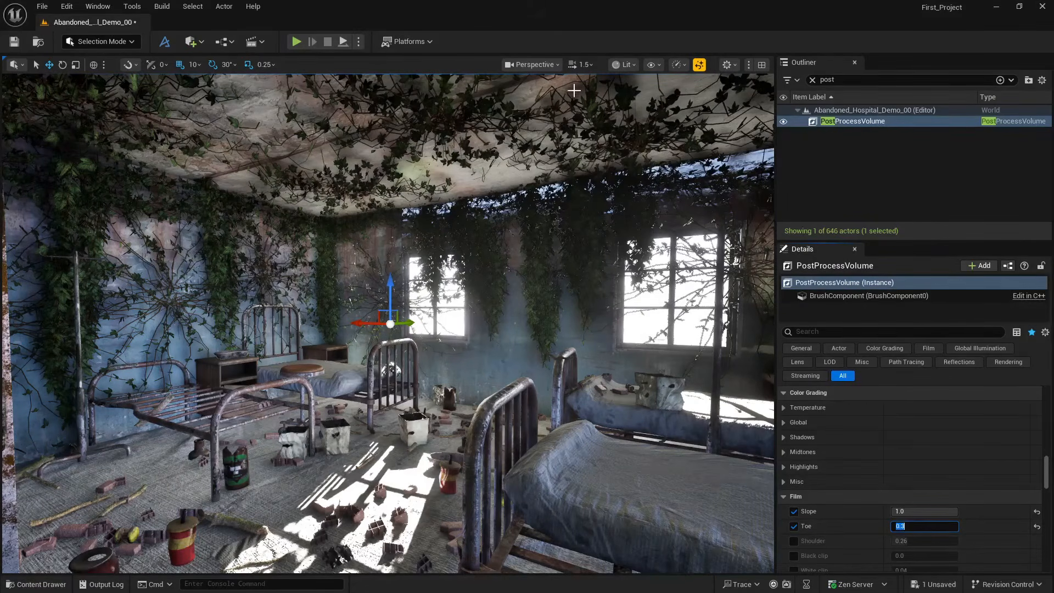
- Review the lighting in another room and through CineCameraActor1, and return to the perspective view of the ward
left_click(520, 230)
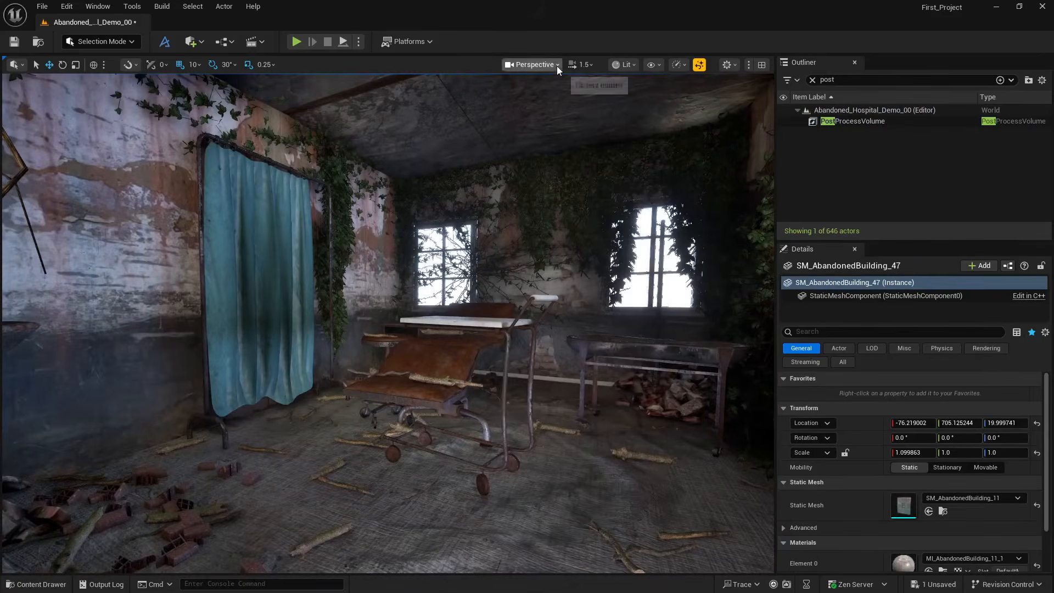
left_click(557, 65)
left_click(557, 128)
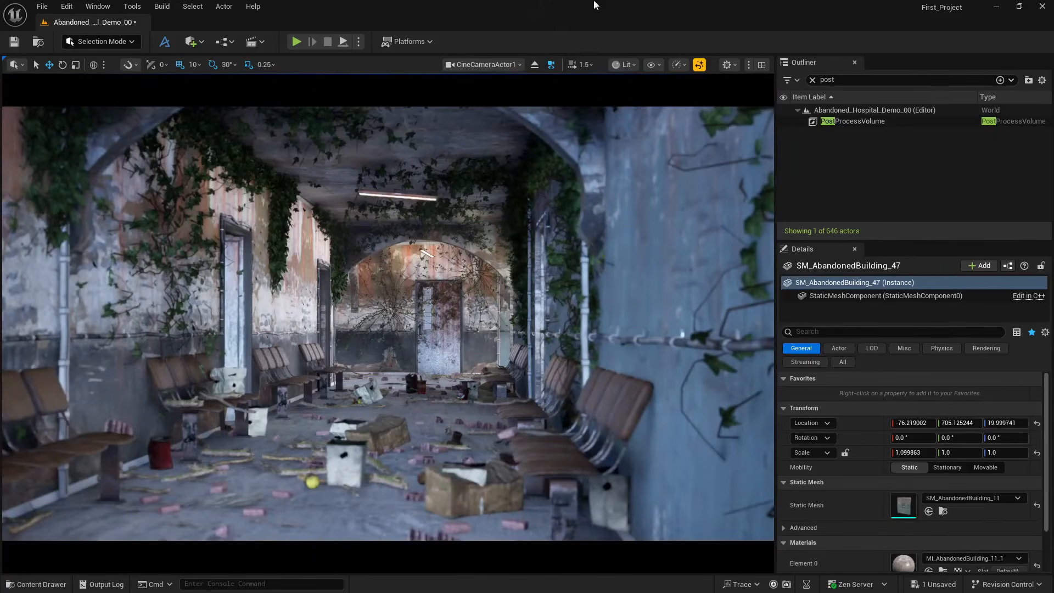
left_click(535, 65)
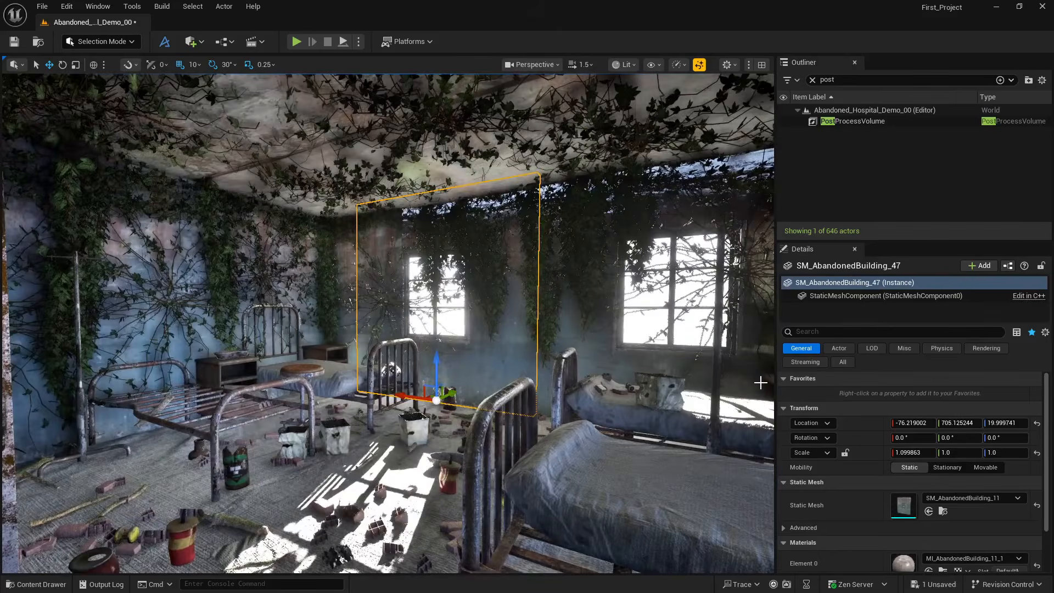
- In the PostProcessVolume's color grading, set Temperature Type to Color Temperature, Temp to about 8552, and Tint to about -0.018
left_click(830, 122)
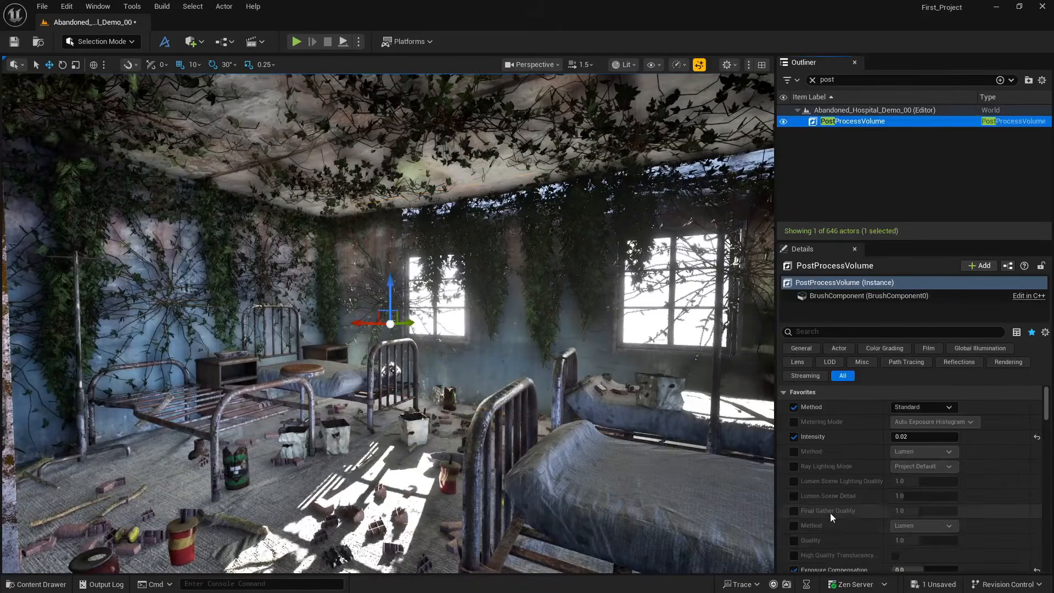
scroll(831, 513, "down", 3)
scroll(830, 513, "down", 10)
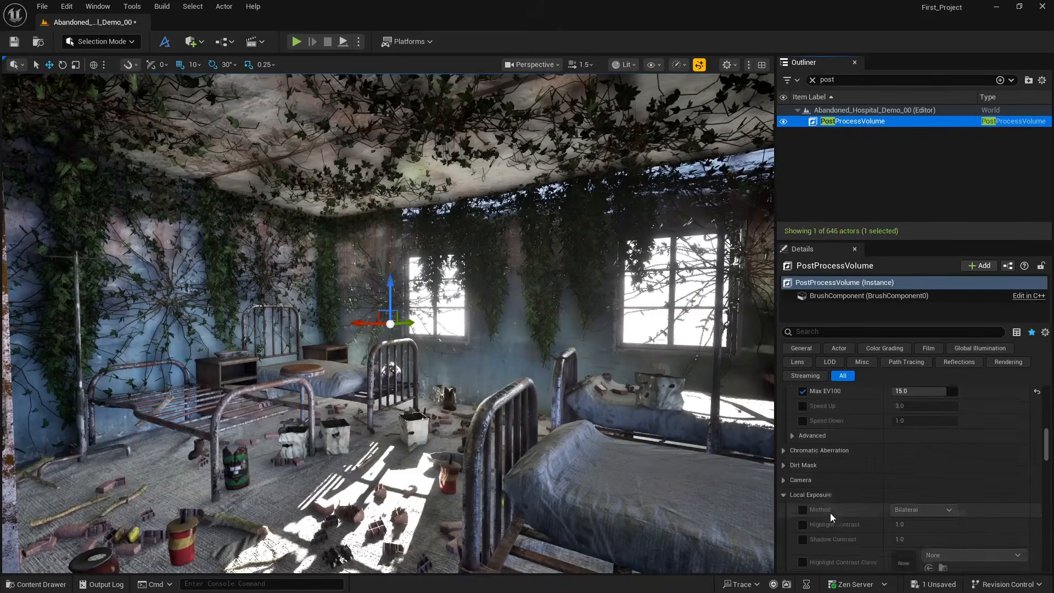
scroll(831, 517, "down", 2)
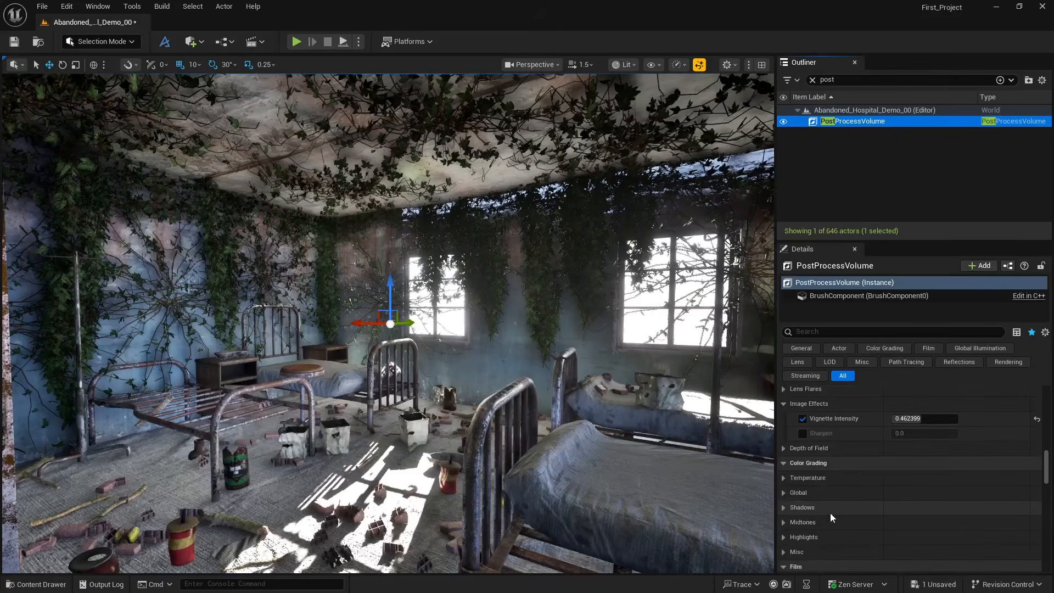
left_click(805, 478)
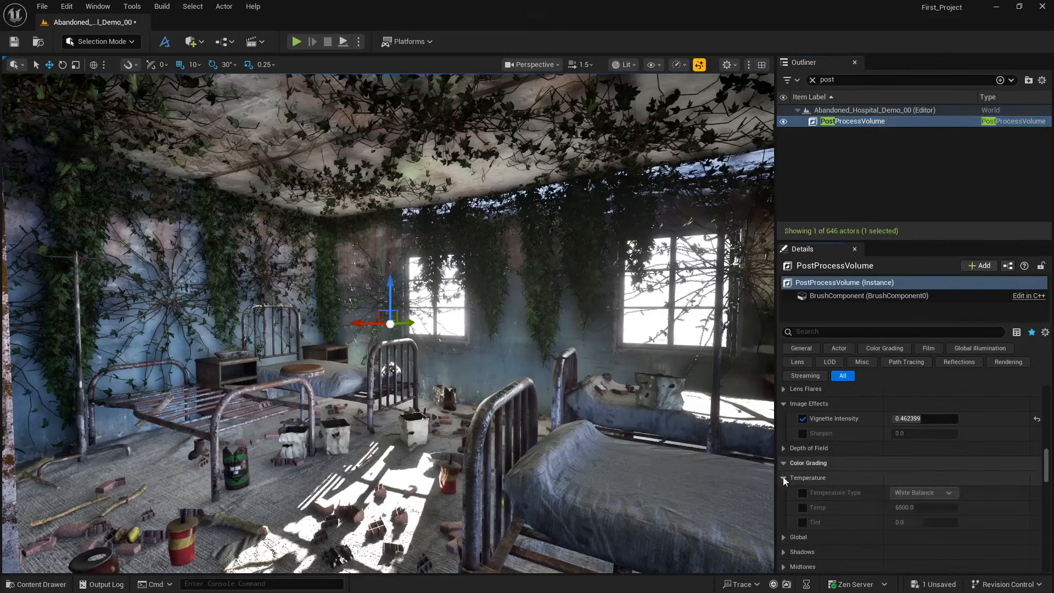
left_click(803, 493)
left_click(803, 508)
left_click(914, 494)
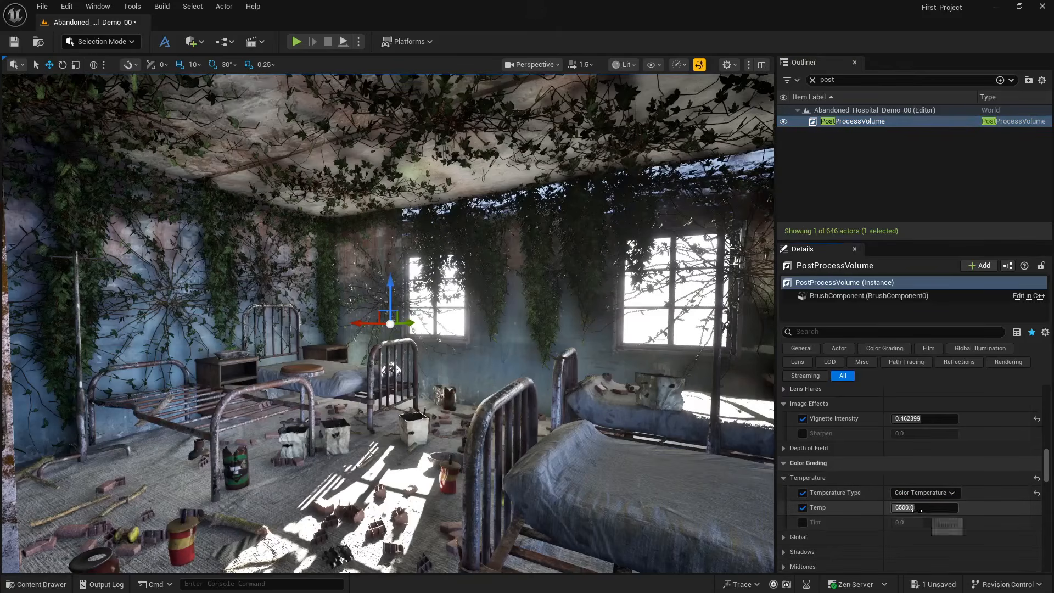
left_click_drag(918, 508, 925, 523)
left_click(803, 523)
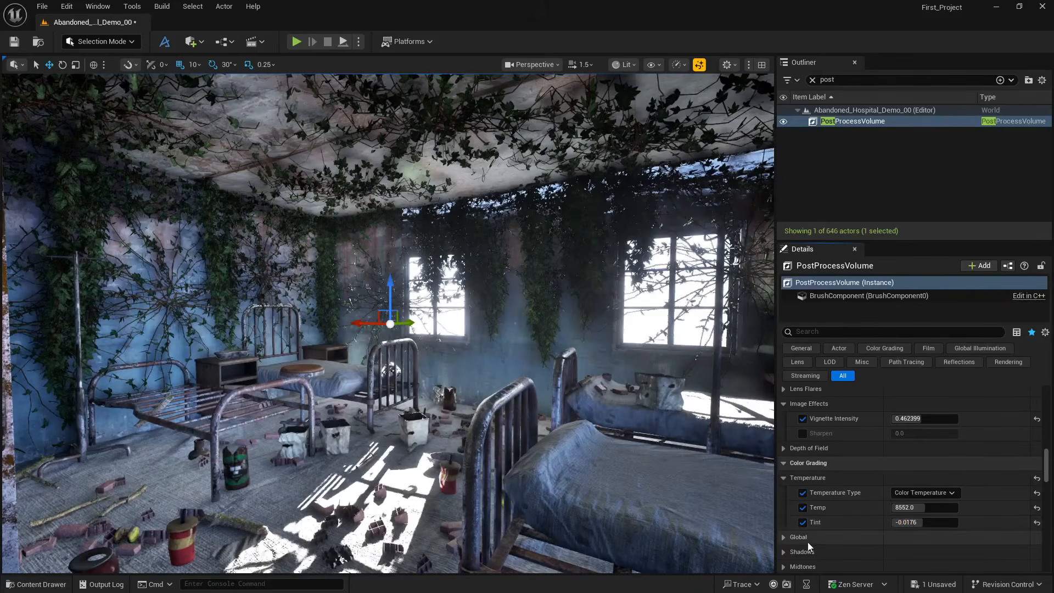
- Enable the global Saturation override in the PostProcessVolume's color grading and set it to 1.15
scroll(808, 542, "down", 2)
left_click(785, 502)
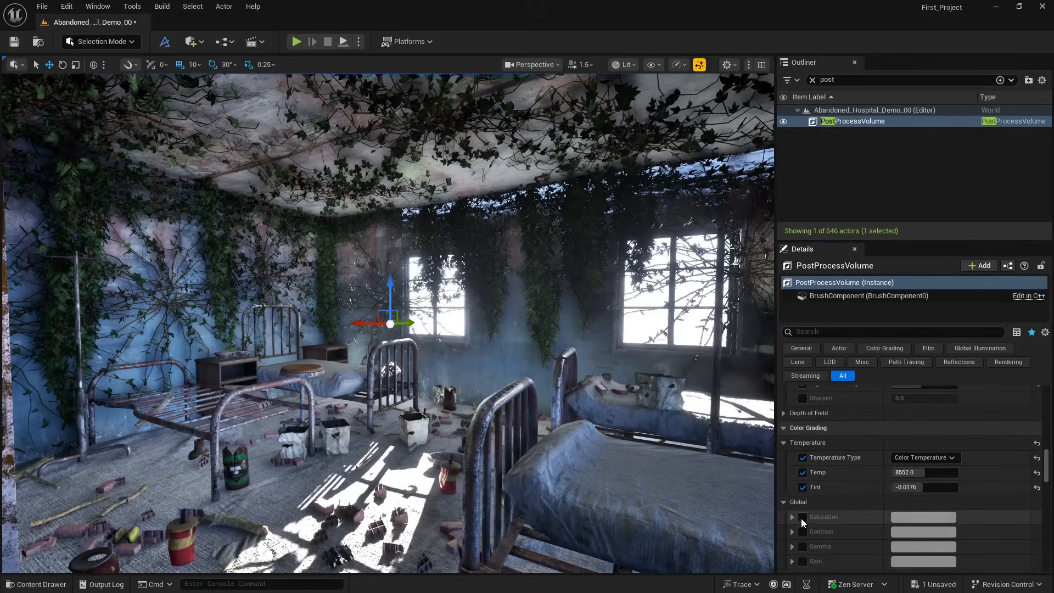
left_click(803, 517)
left_click(793, 517)
scroll(833, 532, "down", 5)
left_click(834, 520)
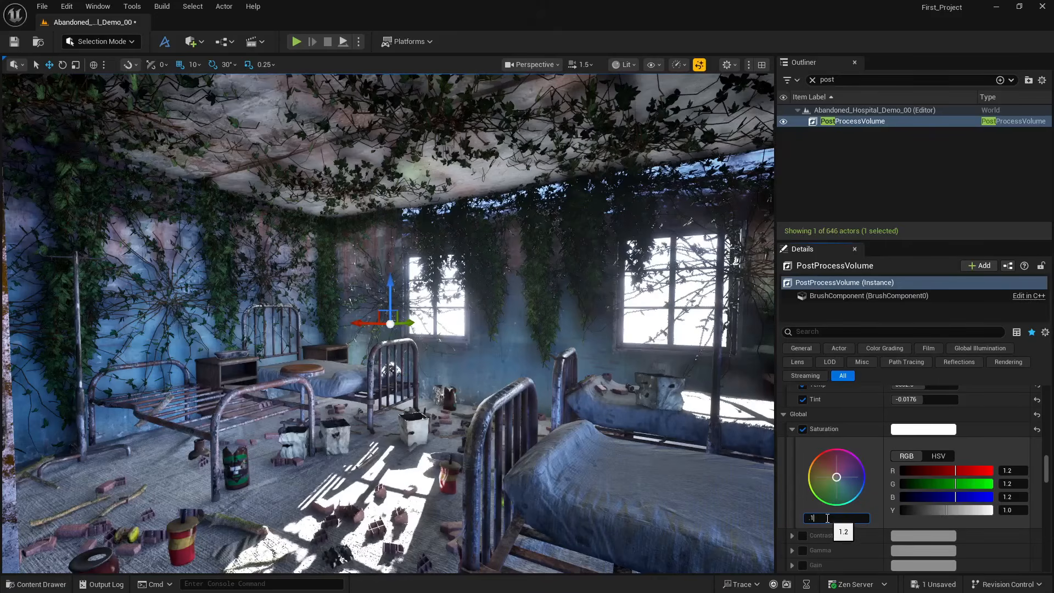
type("1.15")
key("Return")
- Enable the global Contrast override in the PostProcessVolume's color grading and set it to 1.15
left_click(803, 535)
left_click(792, 536)
scroll(812, 521, "down", 4)
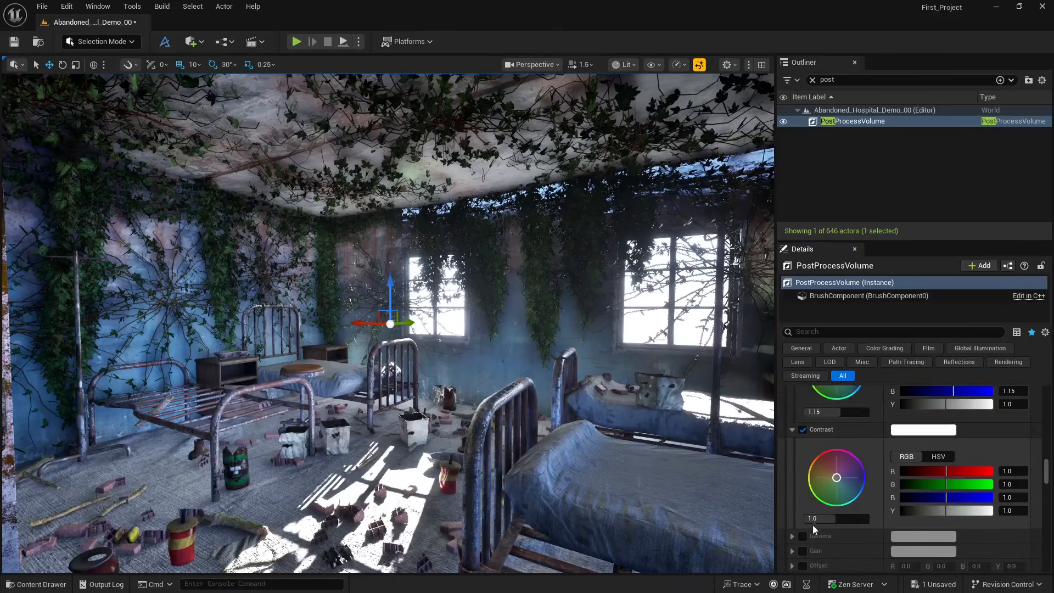
left_click(823, 519)
key("Return")
- Inspect the graded room with nothing selected, and switch the viewport to CineCameraActor1 to check the corridor
left_click(446, 401)
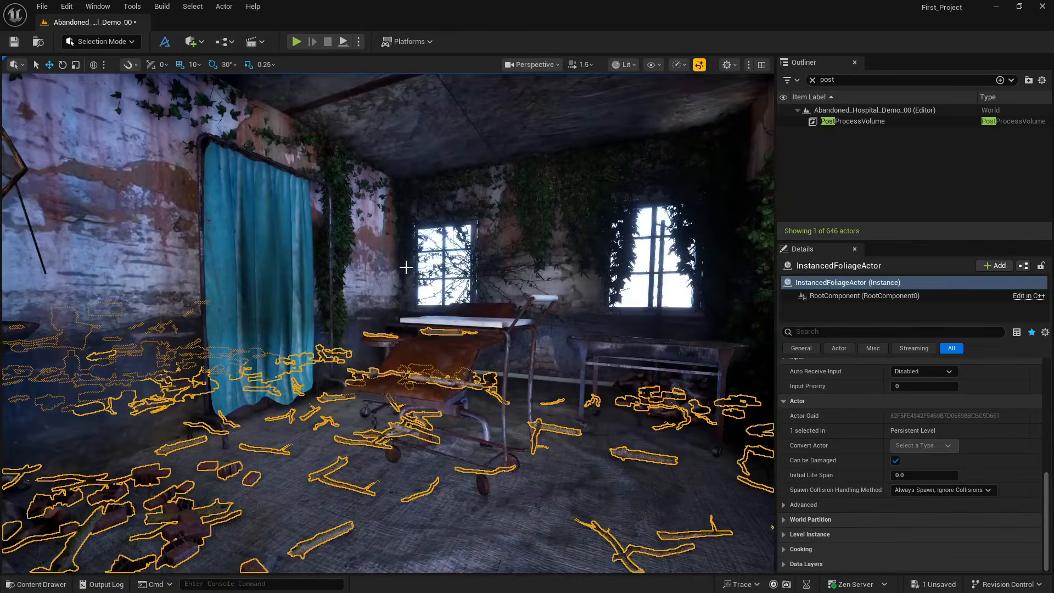
left_click(875, 110)
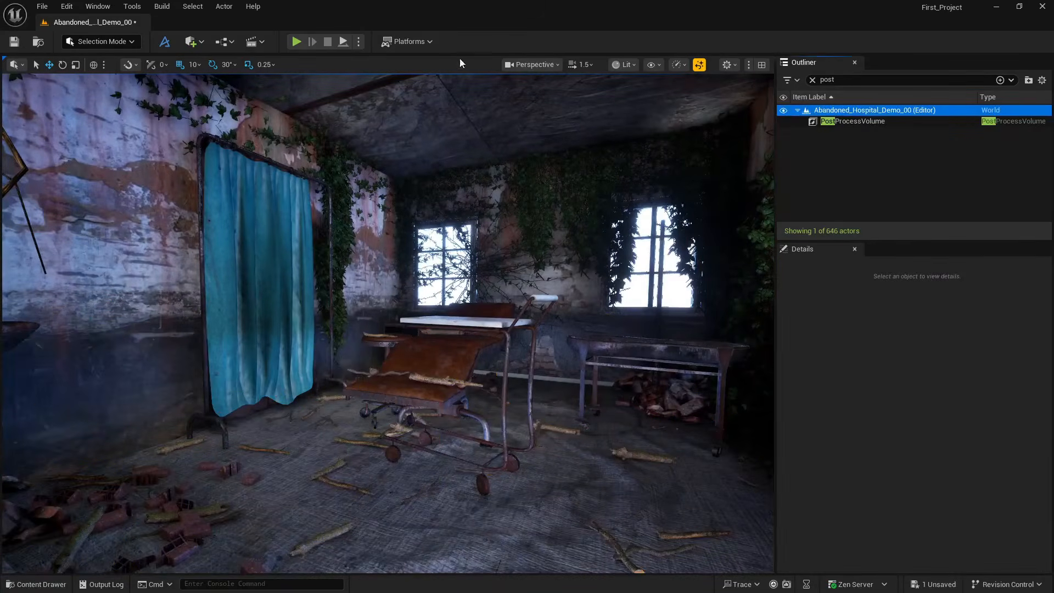
left_click(519, 65)
left_click(548, 131)
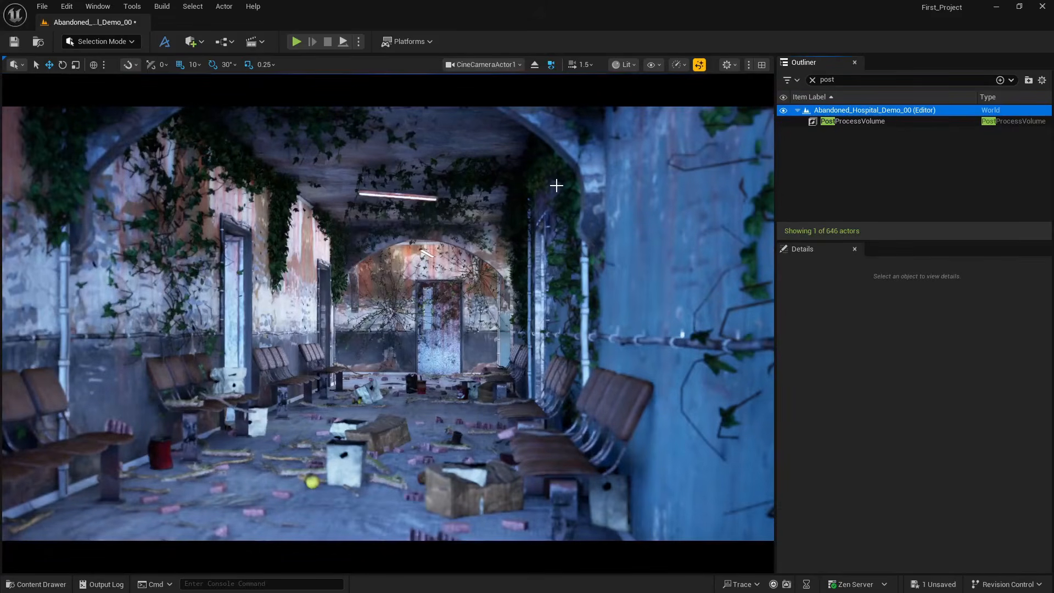
- Set the PostProcessVolume's global Saturation to 0.9 in the color grading settings
left_click(829, 121)
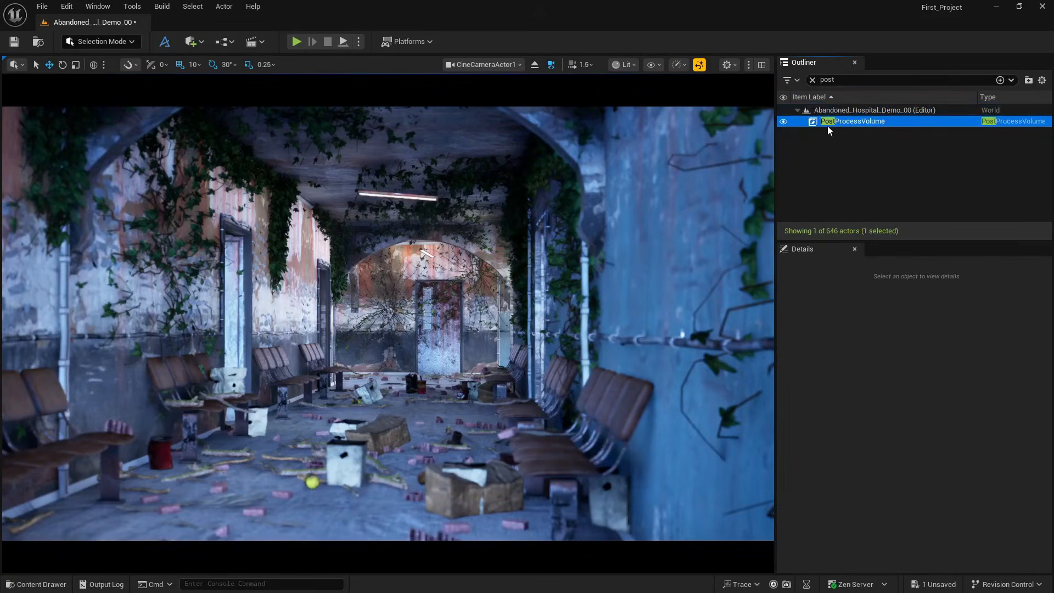
scroll(834, 492, "down", 10)
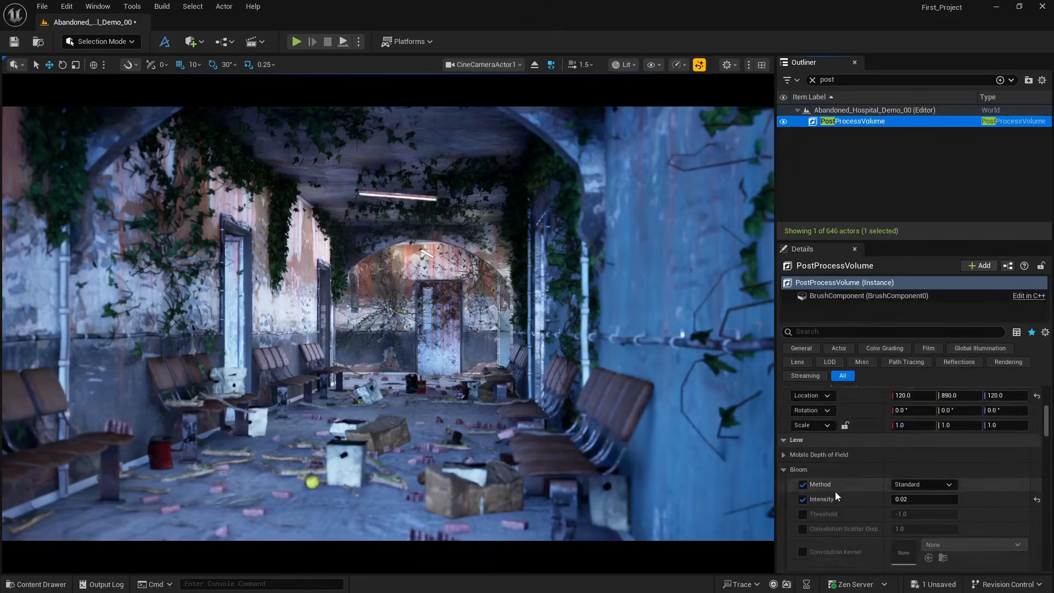
scroll(836, 492, "down", 10)
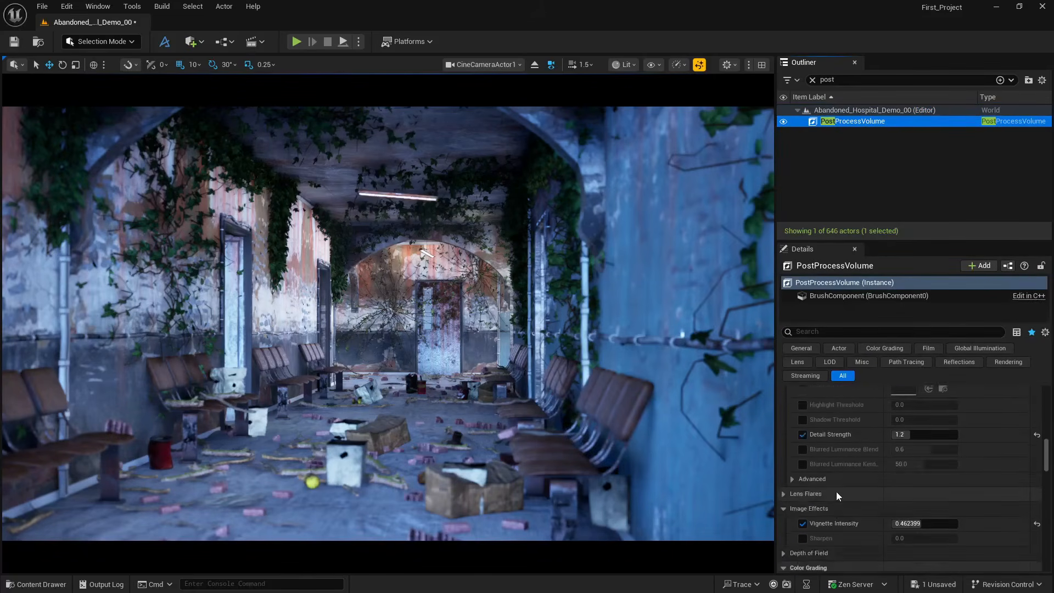
scroll(836, 492, "down", 8)
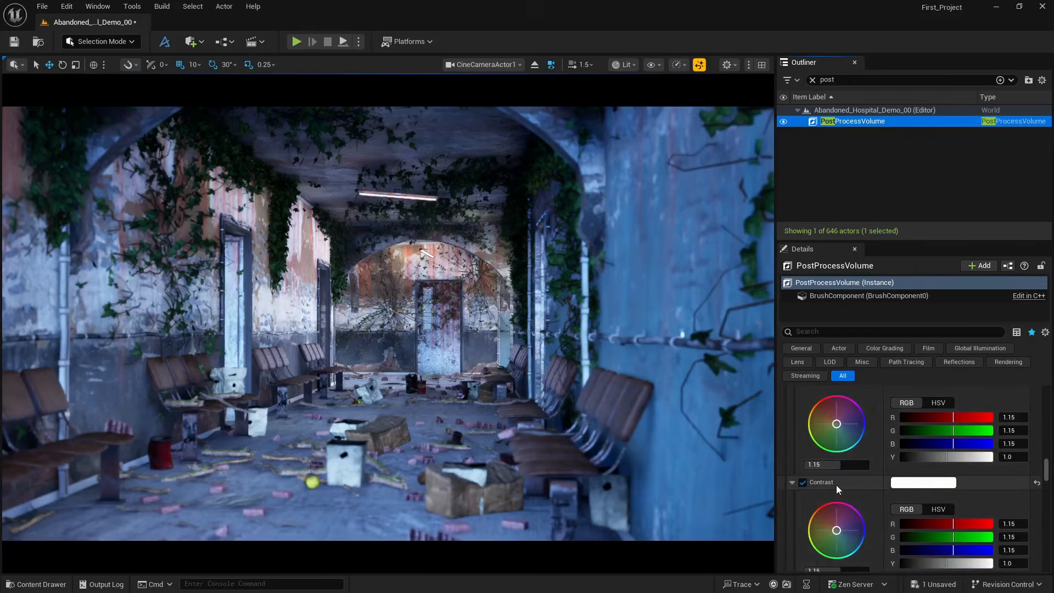
left_click(831, 467)
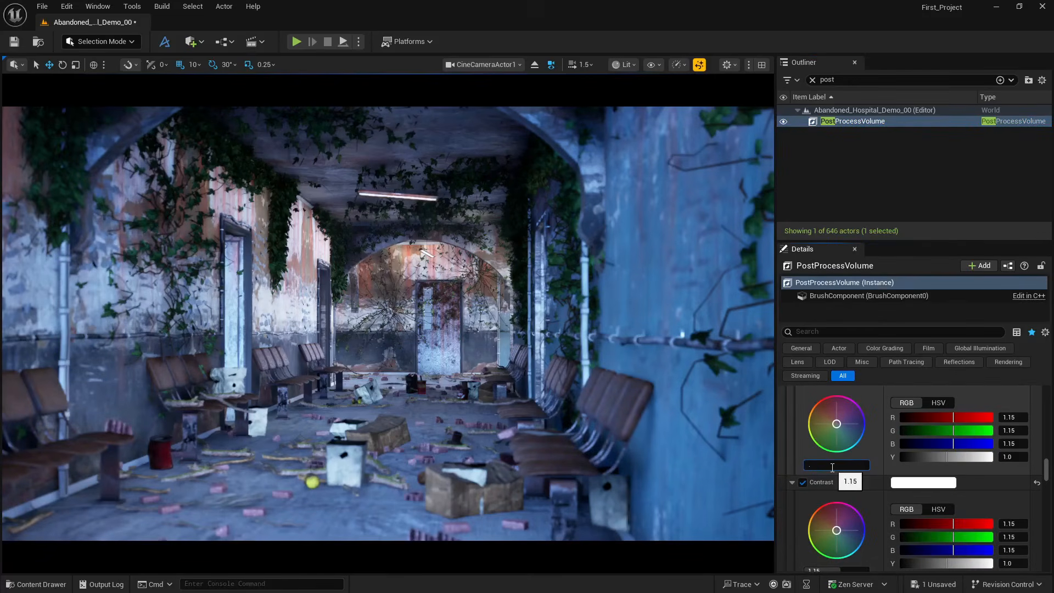
type(".9")
key("Return")
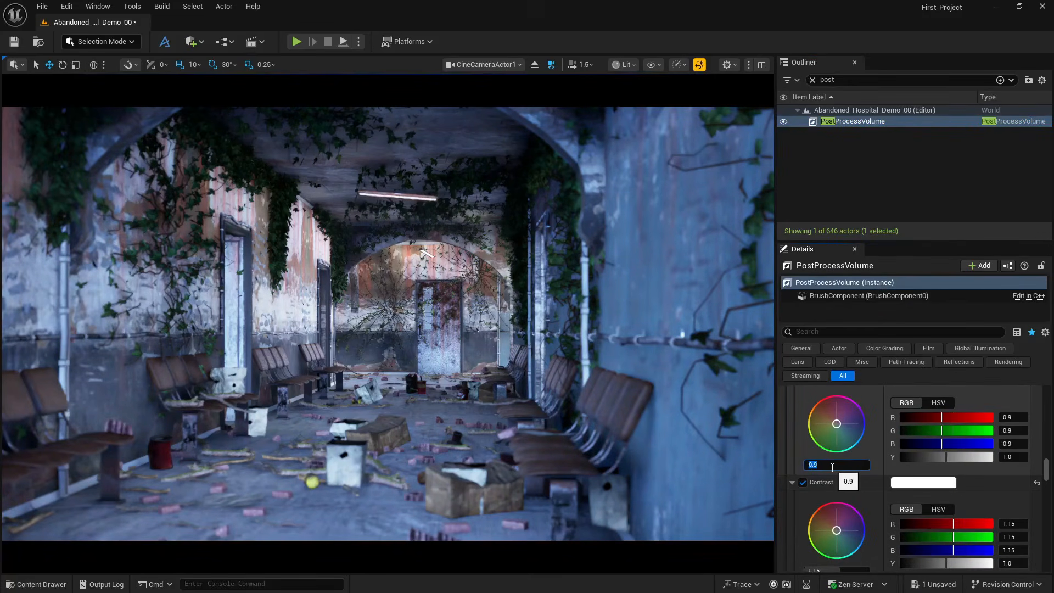
- Enable the Midtones Gain override and tint it yellow-green, at about R 0.886, G 1.0, B 0.77
scroll(847, 486, "down", 5)
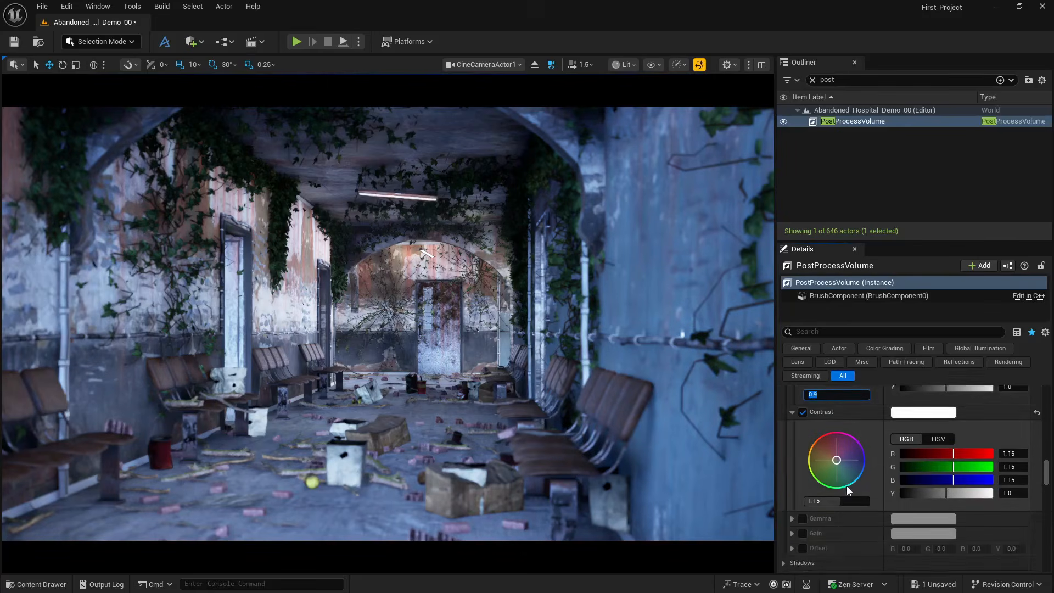
scroll(847, 486, "down", 3)
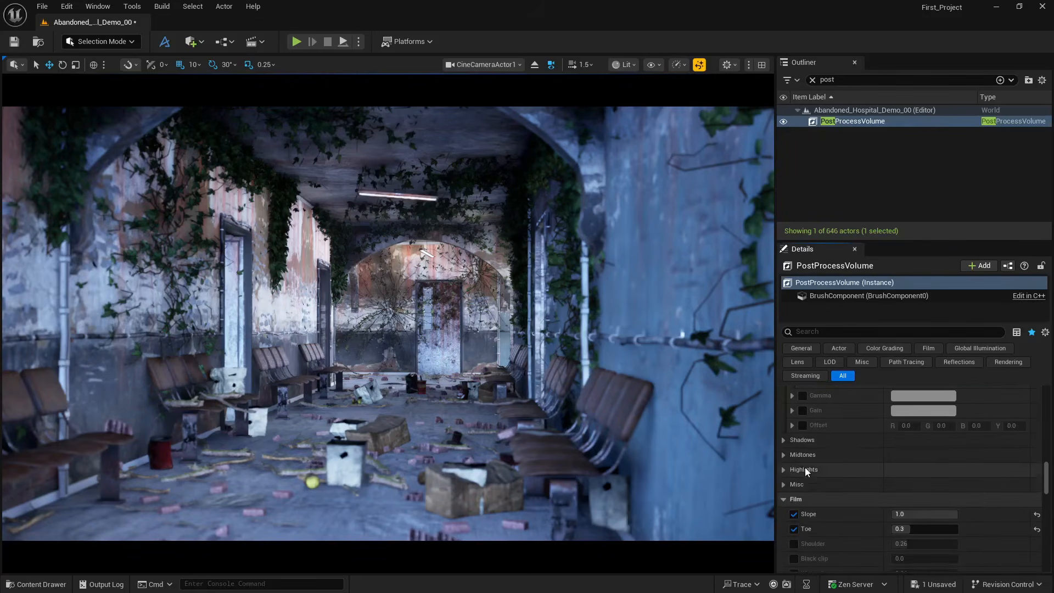
left_click(784, 456)
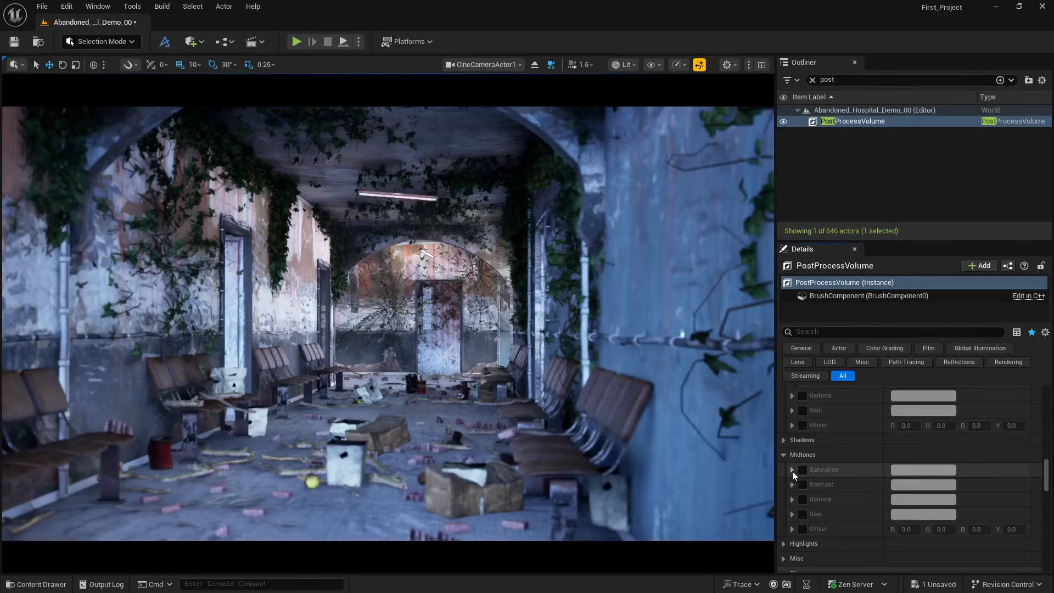
left_click(803, 515)
left_click(792, 515)
scroll(792, 517, "down", 2)
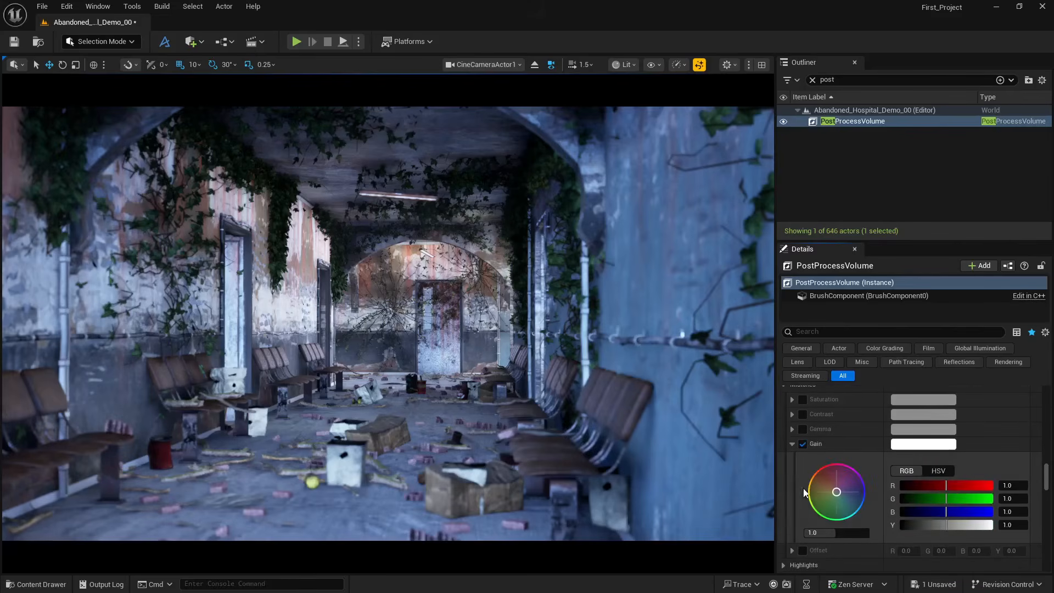
left_click_drag(840, 492, 827, 504)
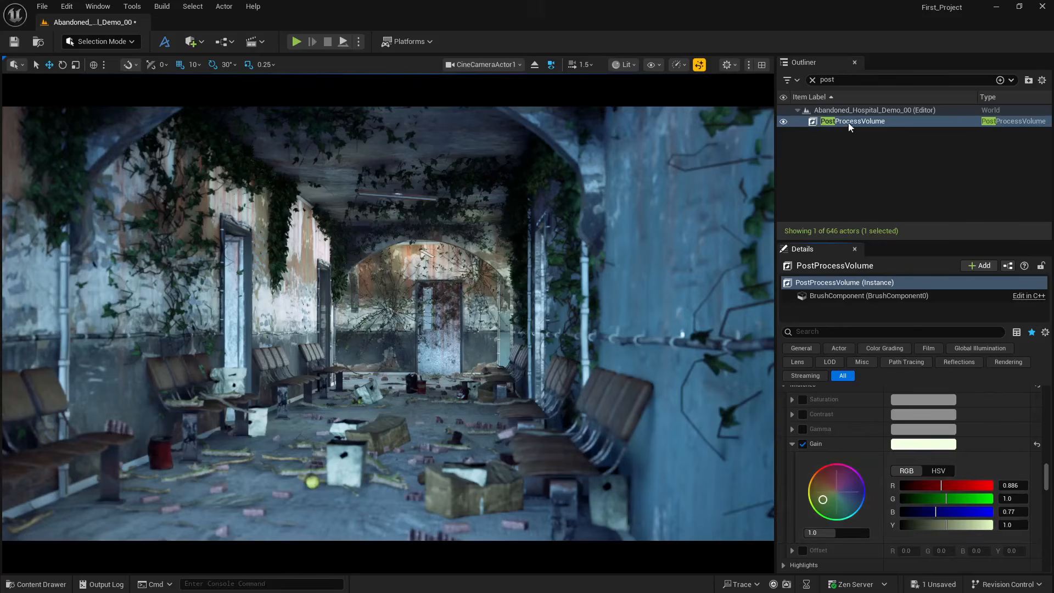
- Leave the CineCameraActor1 view and review the graded lighting in the ward, the curtained room and the gurney room
left_click(873, 110)
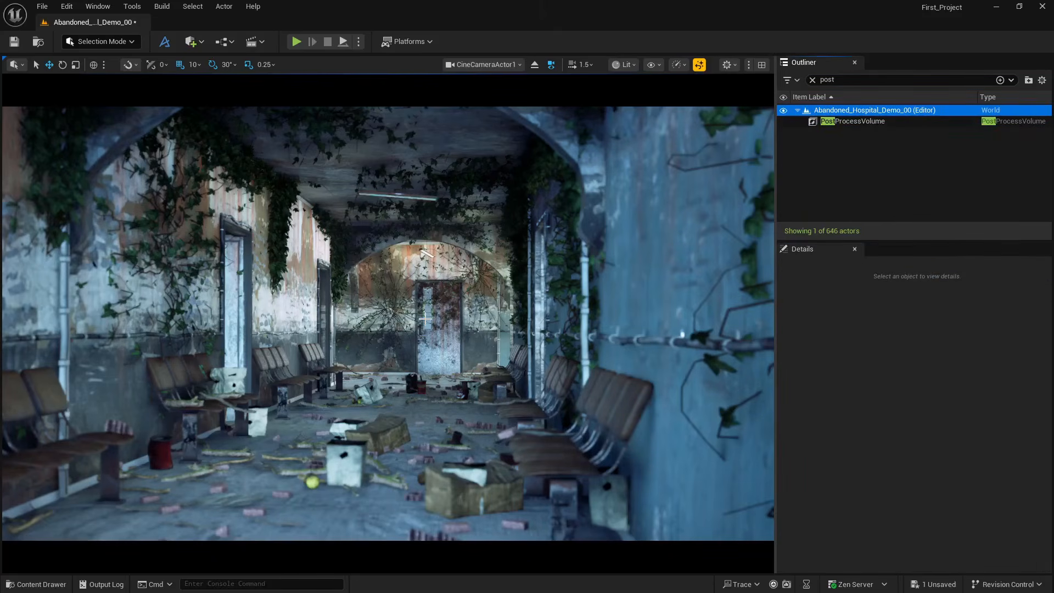
left_click(533, 65)
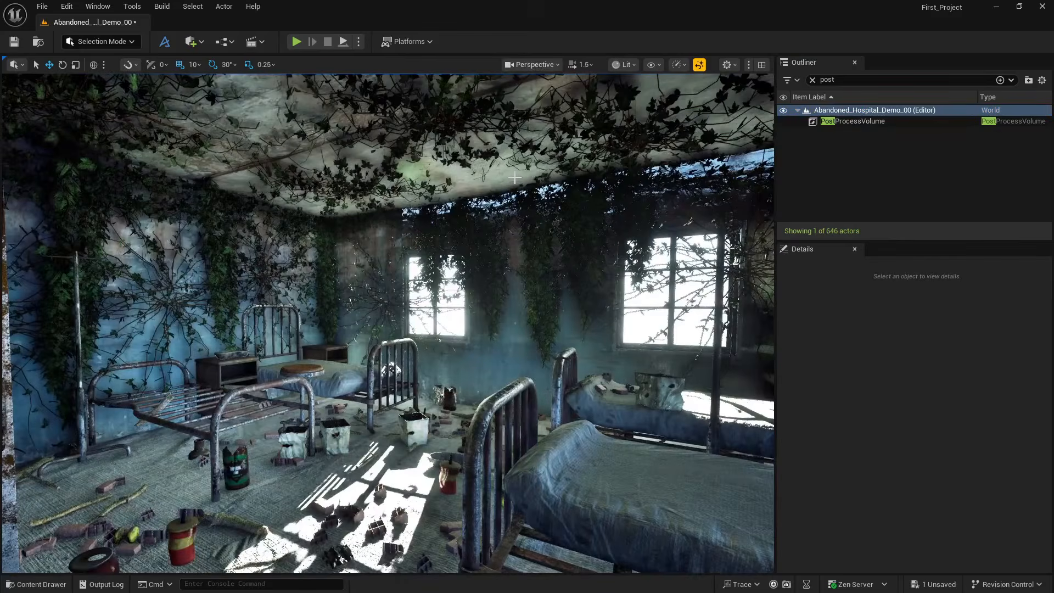
key("1")
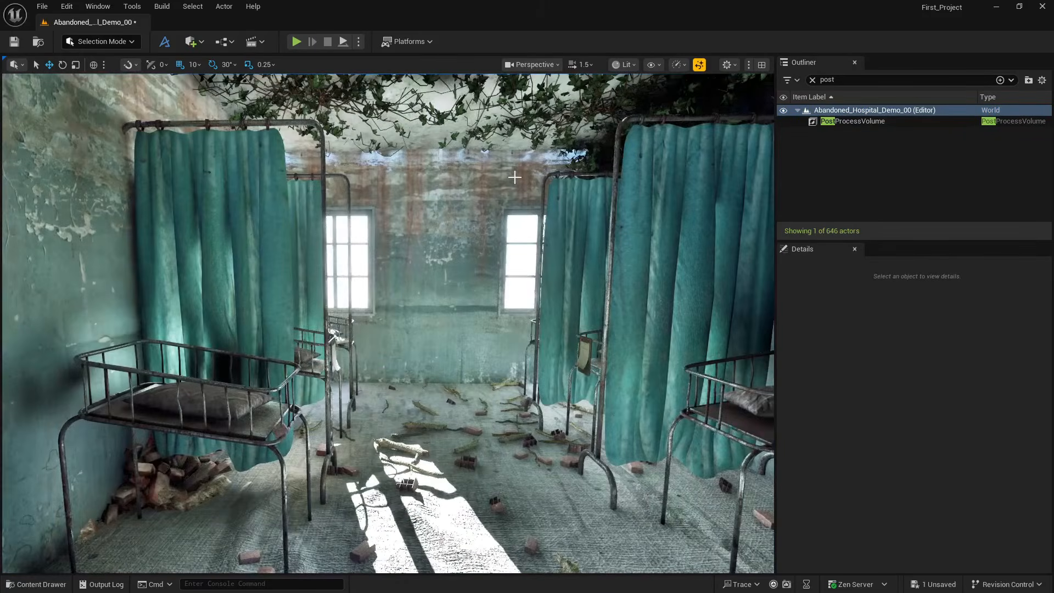
key("2")
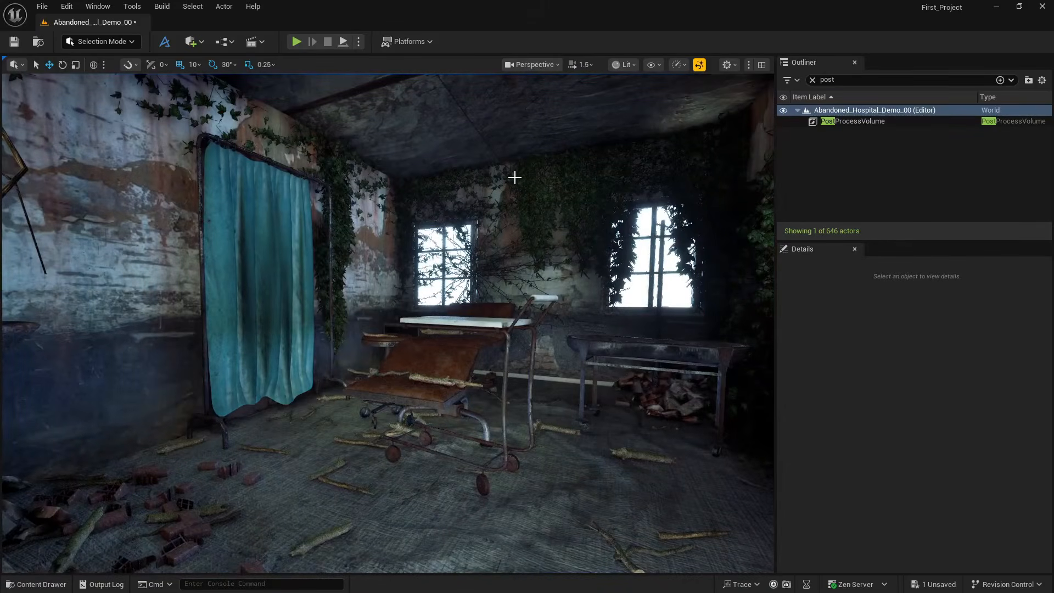
left_click(525, 66)
left_click(525, 66)
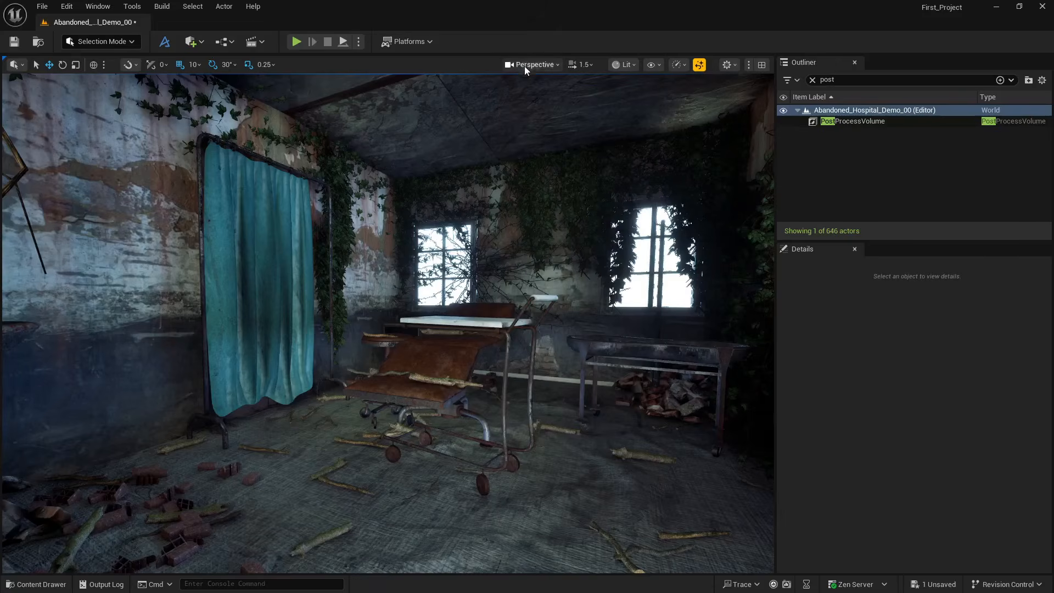
- Find the DirectionalLight among the level's actors and set its Intensity to 5000 lux
left_click(812, 80)
type("d")
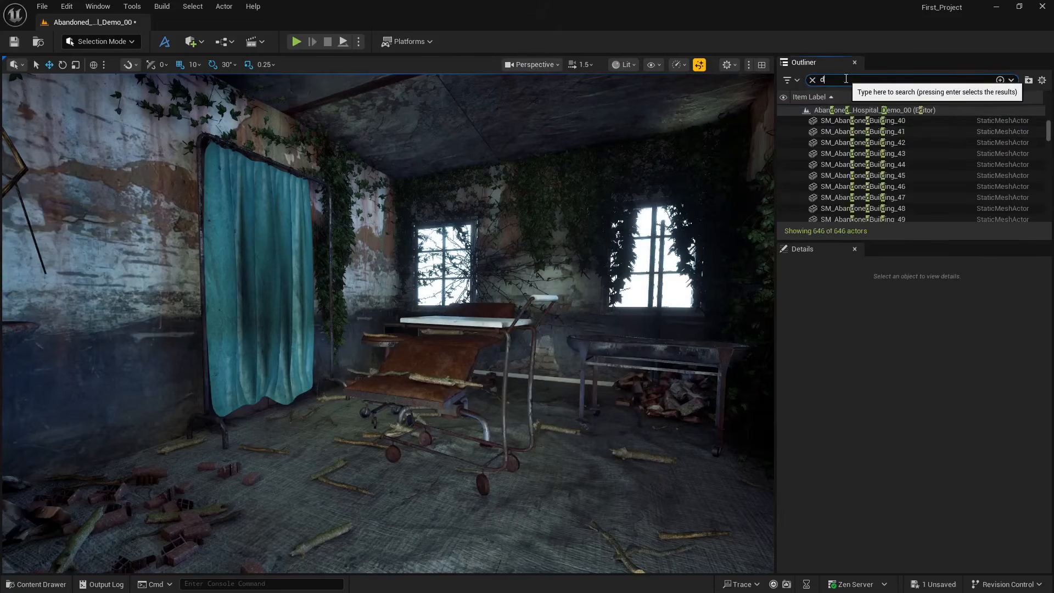
type("irec")
left_click(846, 122)
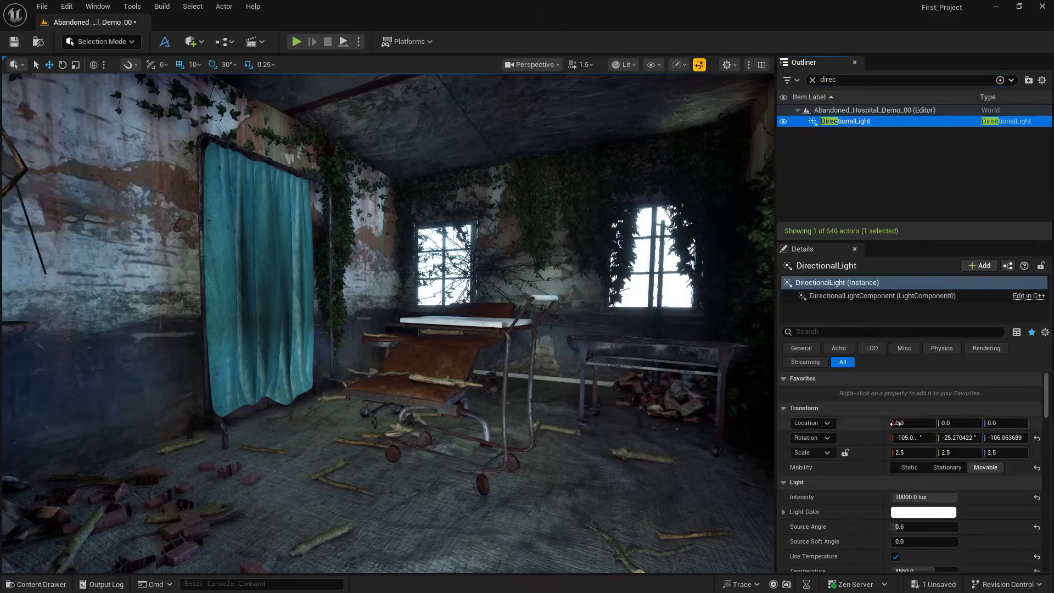
scroll(838, 480, "down", 3)
left_click(936, 444)
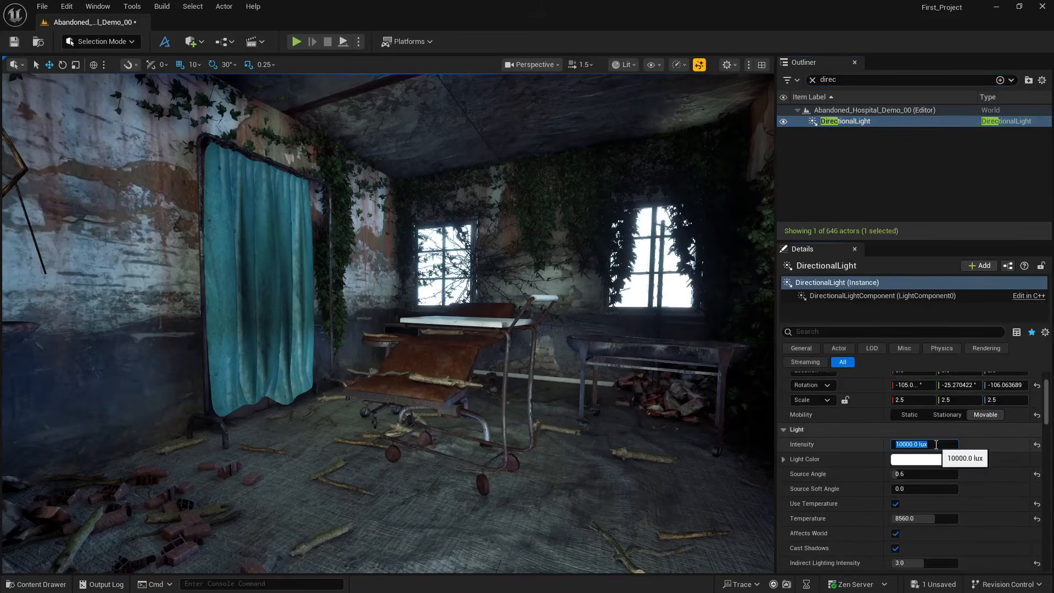
key("Return")
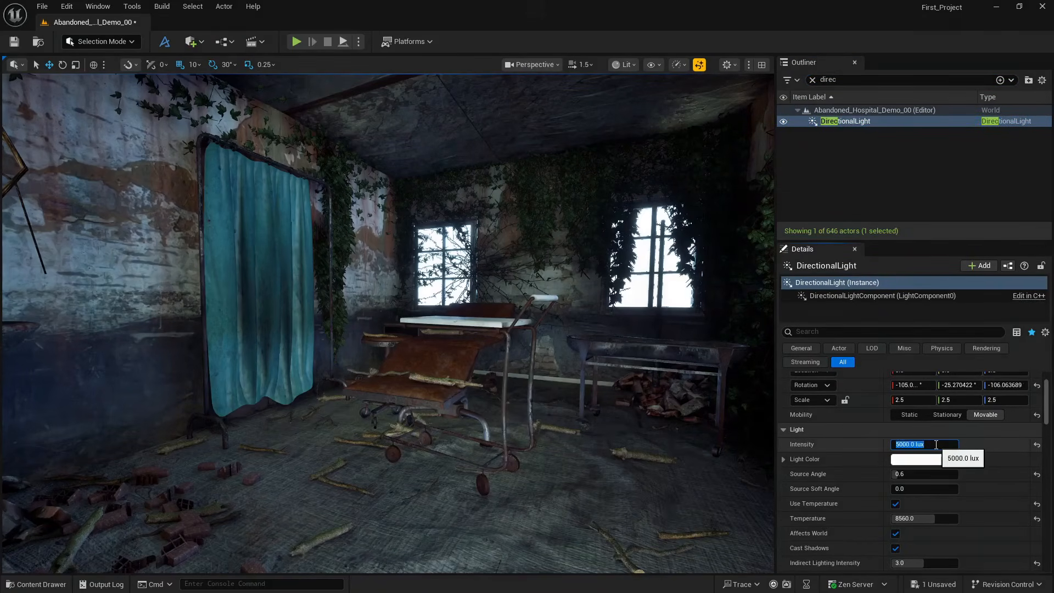
- Check the dimmer sunlight in the gurney room with nothing selected, and view the corridor through CineCameraActor1
left_click(549, 65)
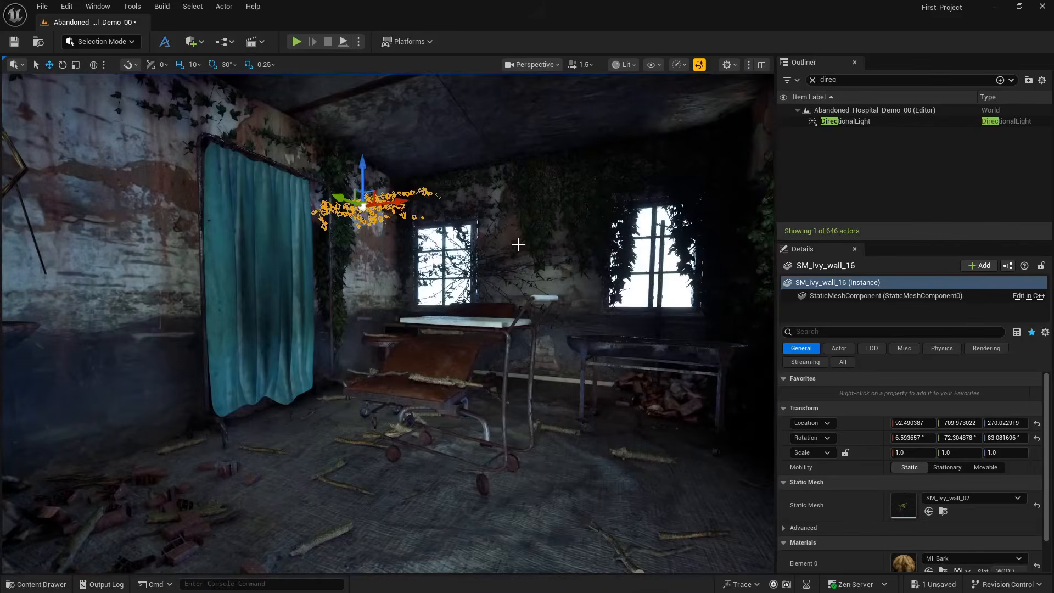
left_click(889, 110)
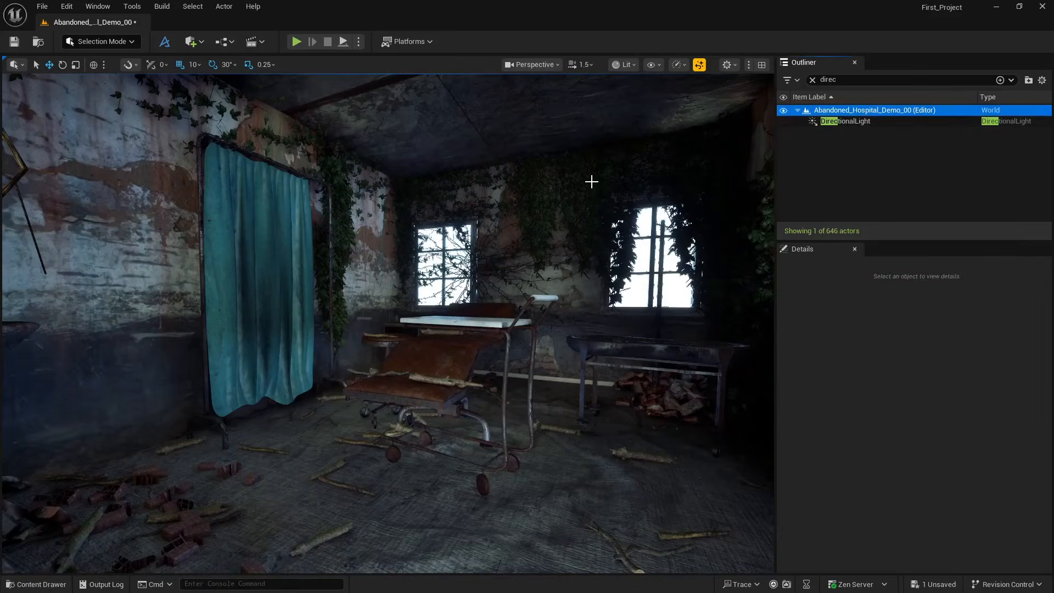
left_click(555, 71)
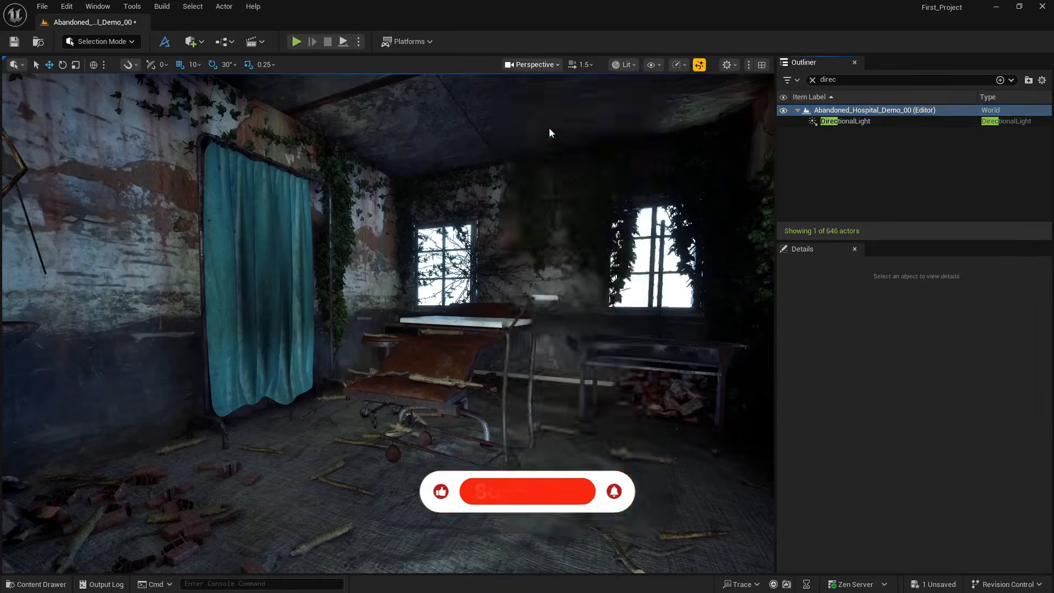
left_click(546, 130)
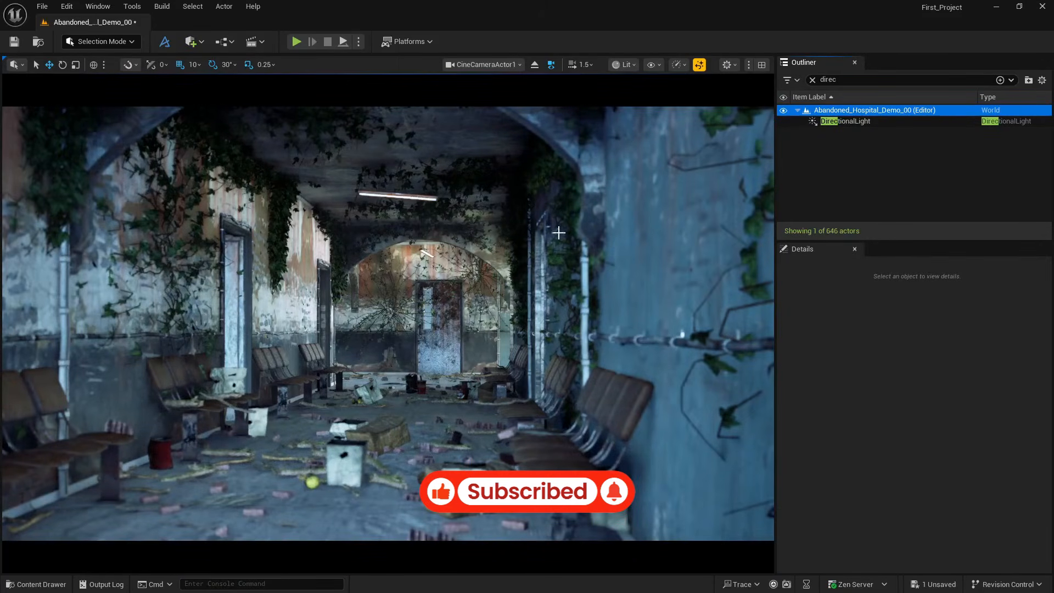
- Set the DirectionalLight's Volumetric Scattering Intensity to 4.0
left_click(886, 121)
scroll(889, 501, "down", 1)
scroll(885, 499, "down", 2)
scroll(872, 493, "down", 3)
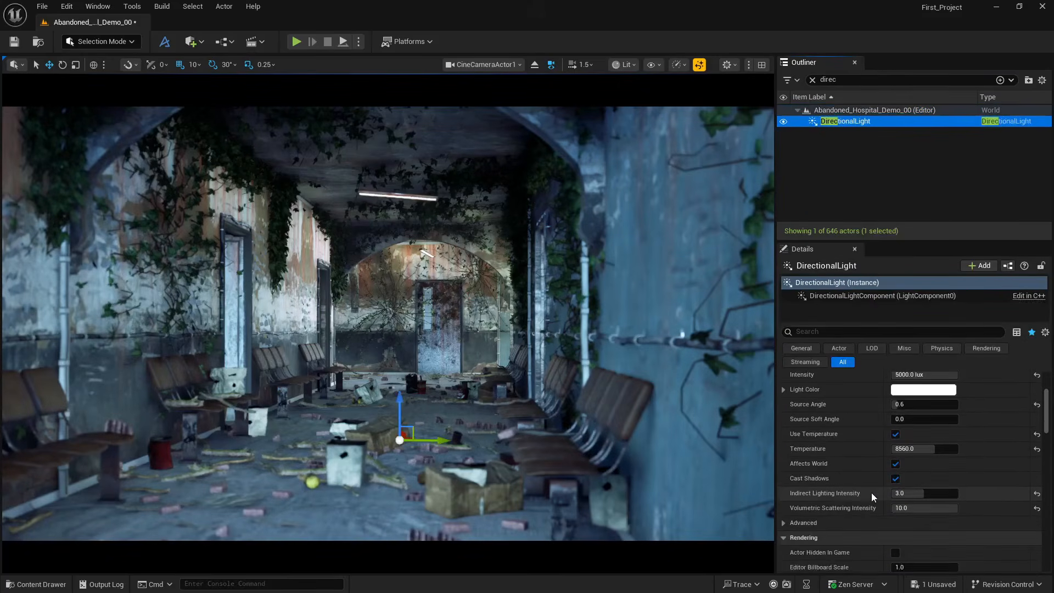
left_click(915, 493)
left_click(922, 506)
type("4")
key("Return")
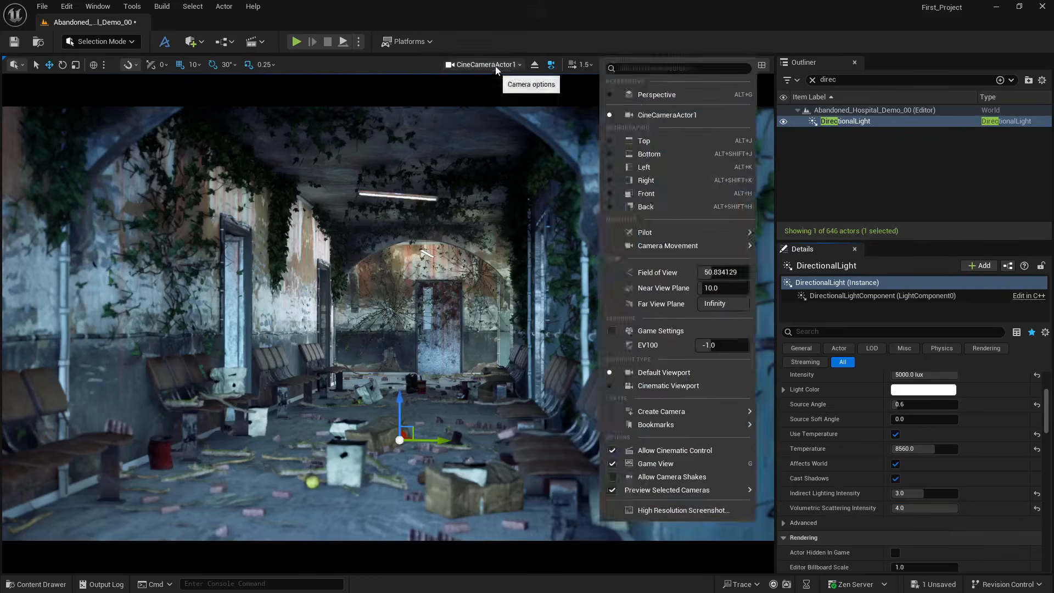
- Leave the CineCameraActor1 view and return to the perspective view of the ward
left_click(495, 65)
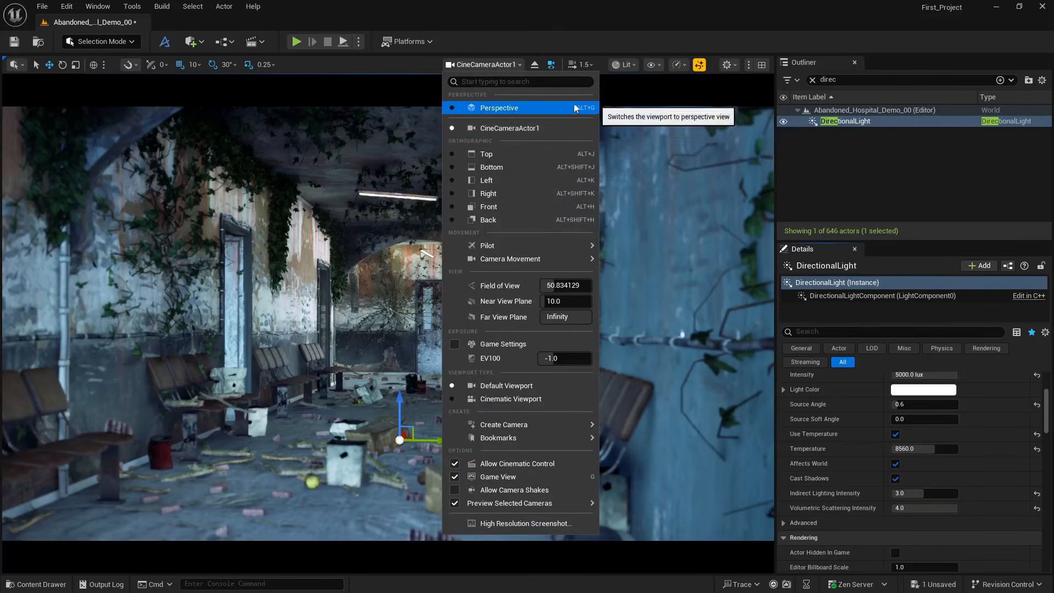
left_click(625, 65)
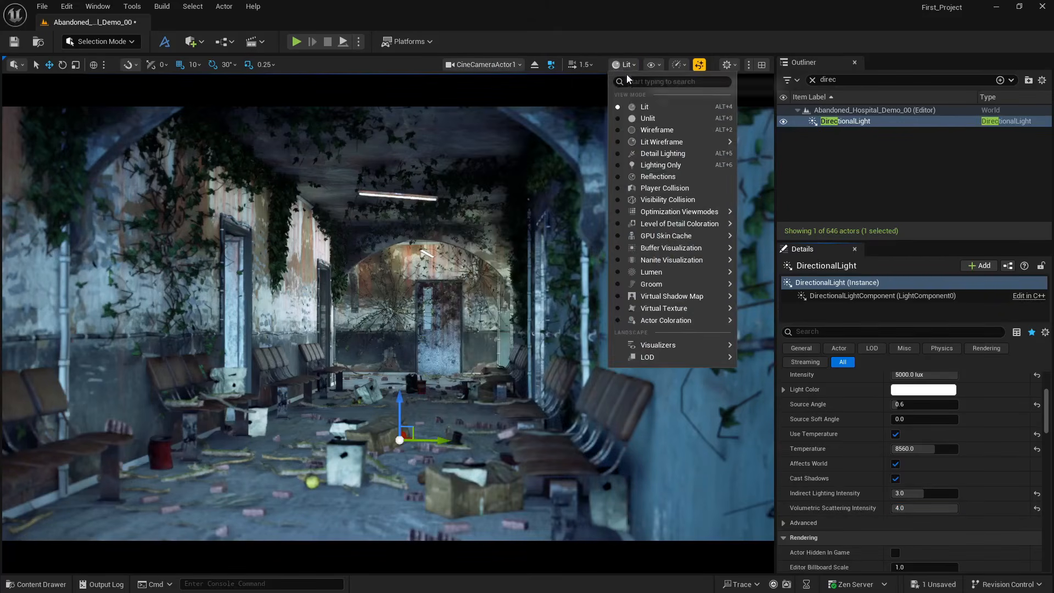
left_click(535, 65)
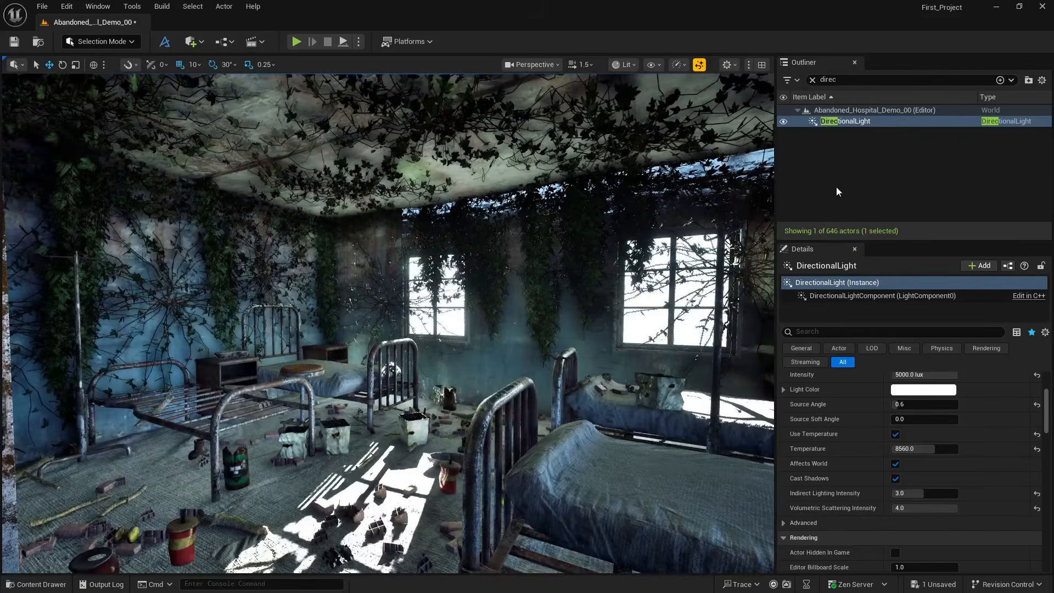
- Clear the actor filter and set the ExponentialHeightFog's volumetric Start Distance to 400 and View Distance to about 6216
left_click(813, 79)
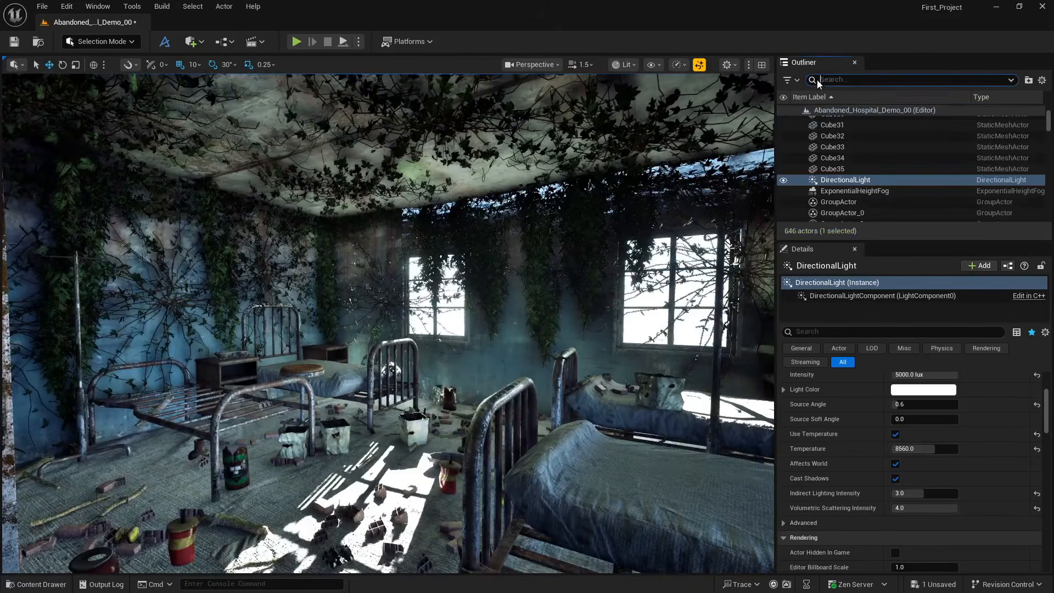
left_click(844, 192)
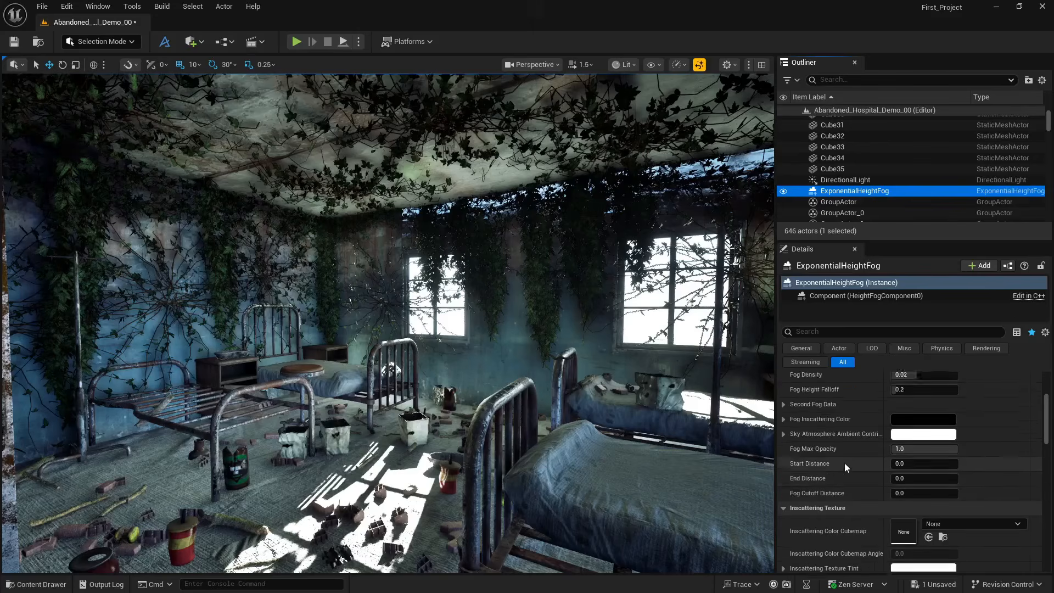
scroll(845, 463, "down", 10)
left_click_drag(901, 468, 835, 467)
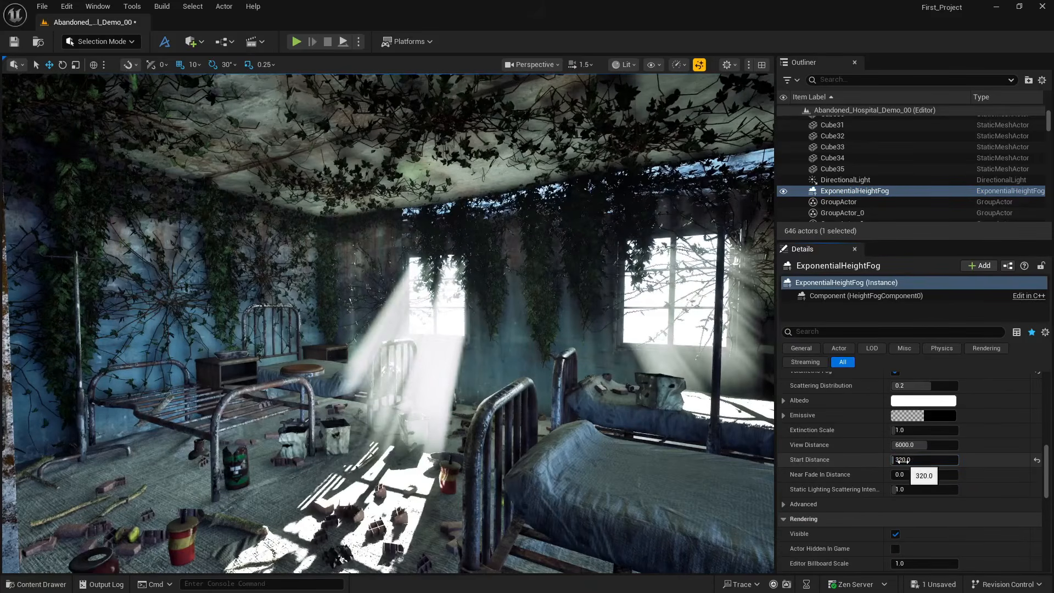
left_click_drag(903, 461, 926, 447)
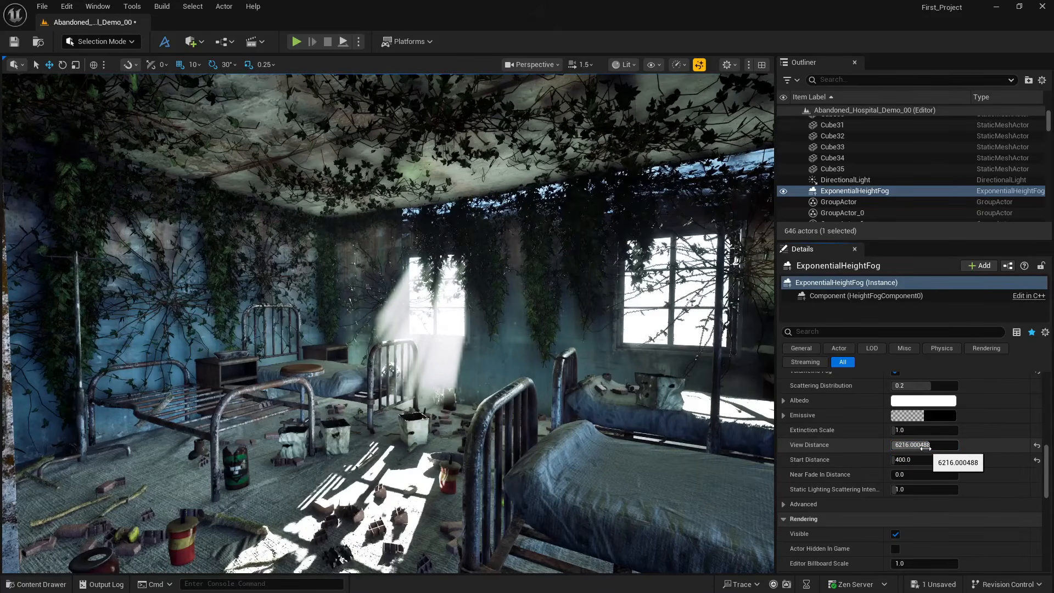
- Lower the DirectionalLight's Volumetric Scattering Intensity, trying 1.5 and settling on 1.0
left_click(866, 181)
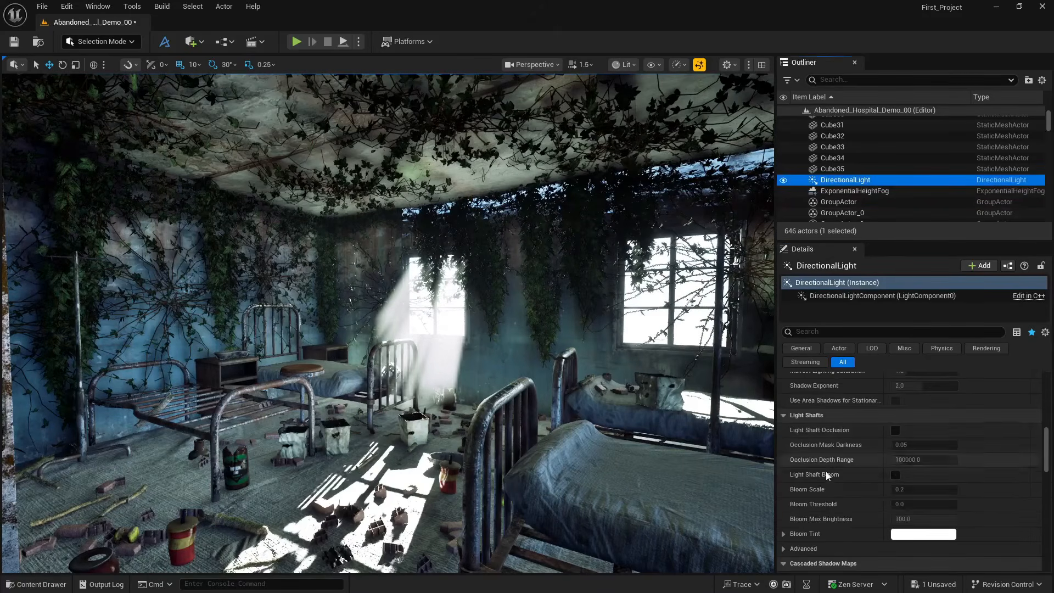
scroll(844, 422, "up", 8)
left_click(934, 470)
type("1")
key("Return")
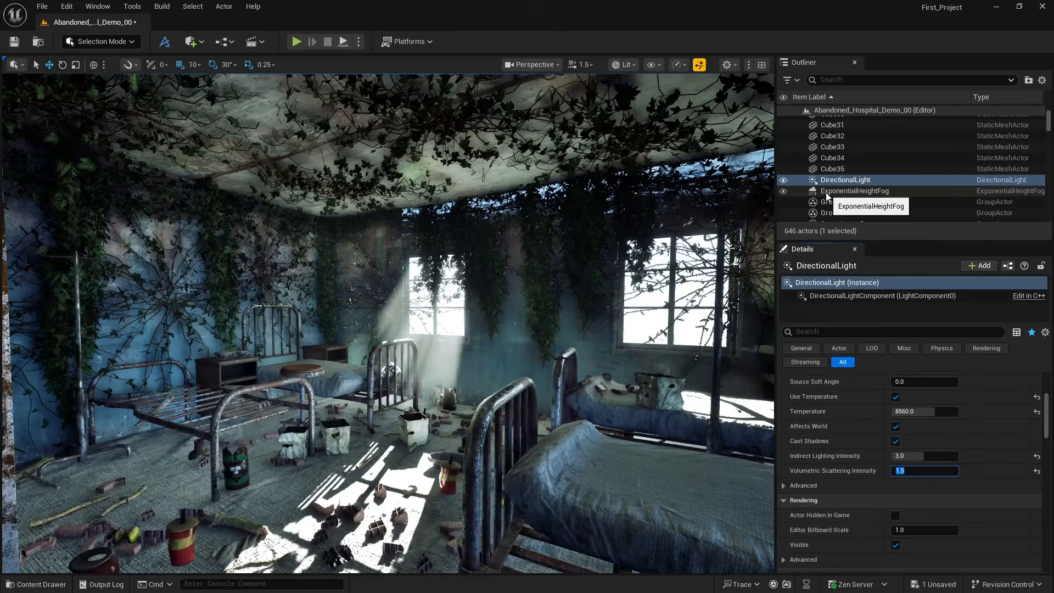
type("1")
key("Return")
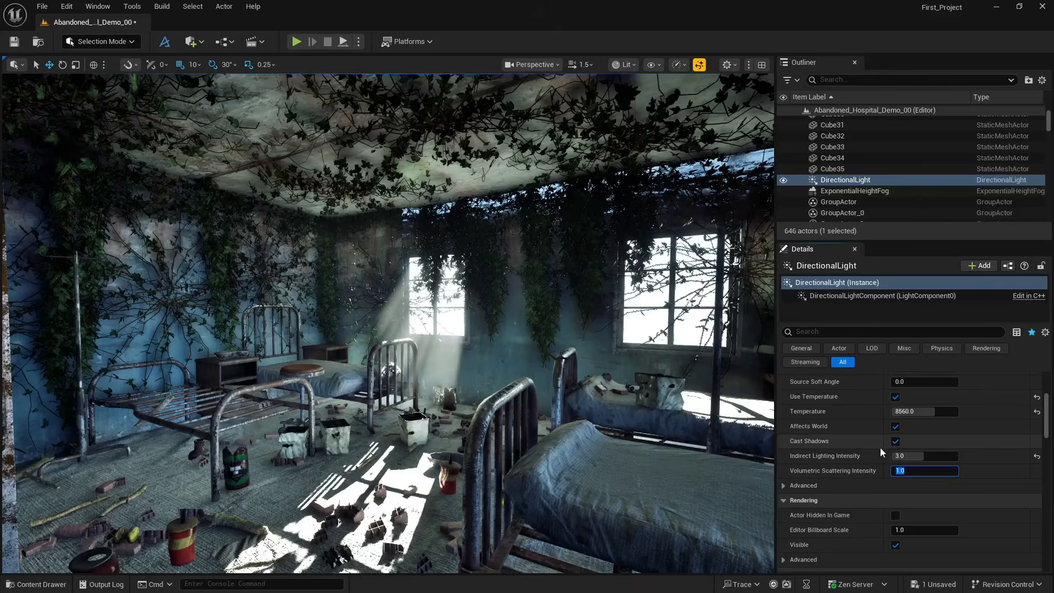
- Tint the ExponentialHeightFog's volumetric Albedo a very pale blue, hex F4FBFFFF
left_click(856, 192)
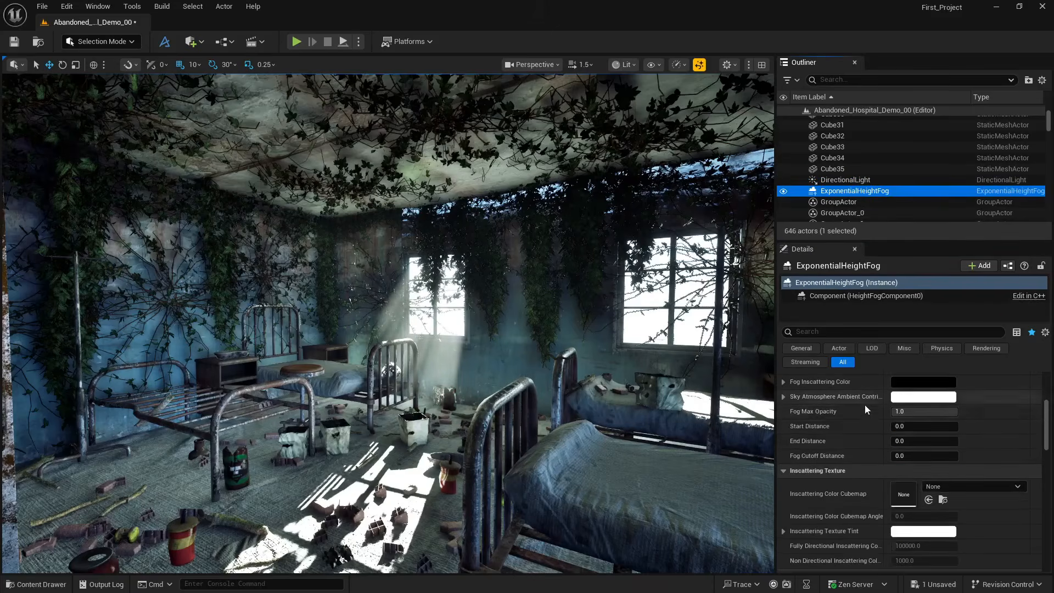
scroll(846, 448, "down", 3)
scroll(845, 450, "down", 3)
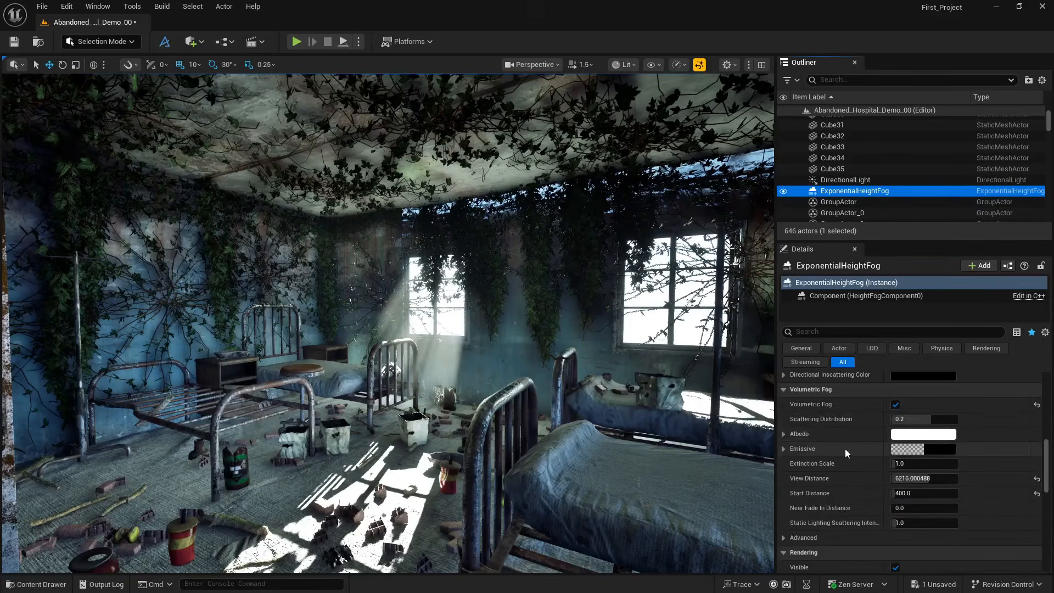
left_click(914, 435)
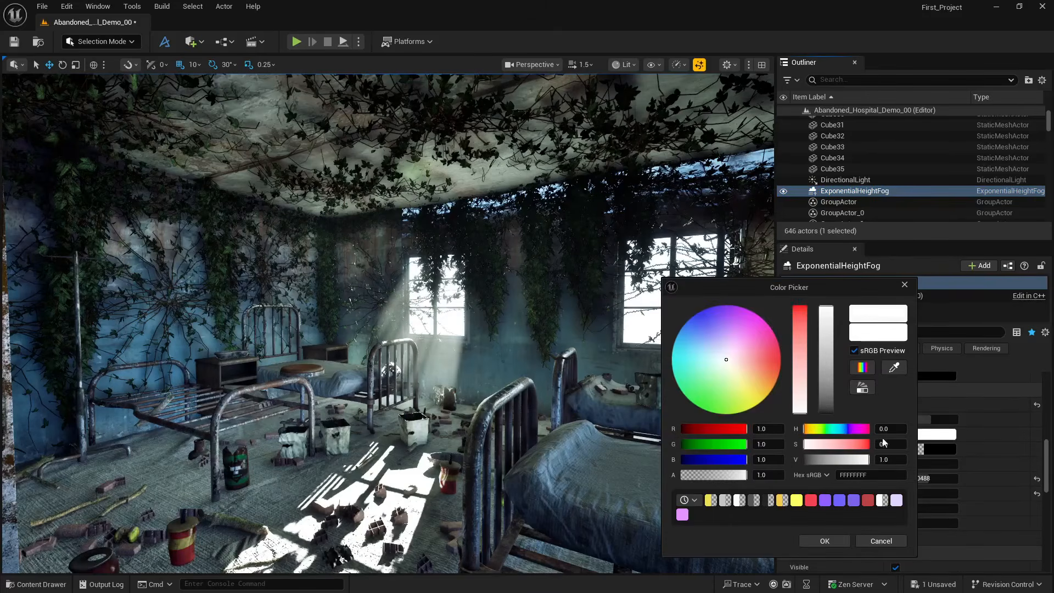
left_click_drag(736, 355, 711, 355)
left_click_drag(800, 383, 803, 405)
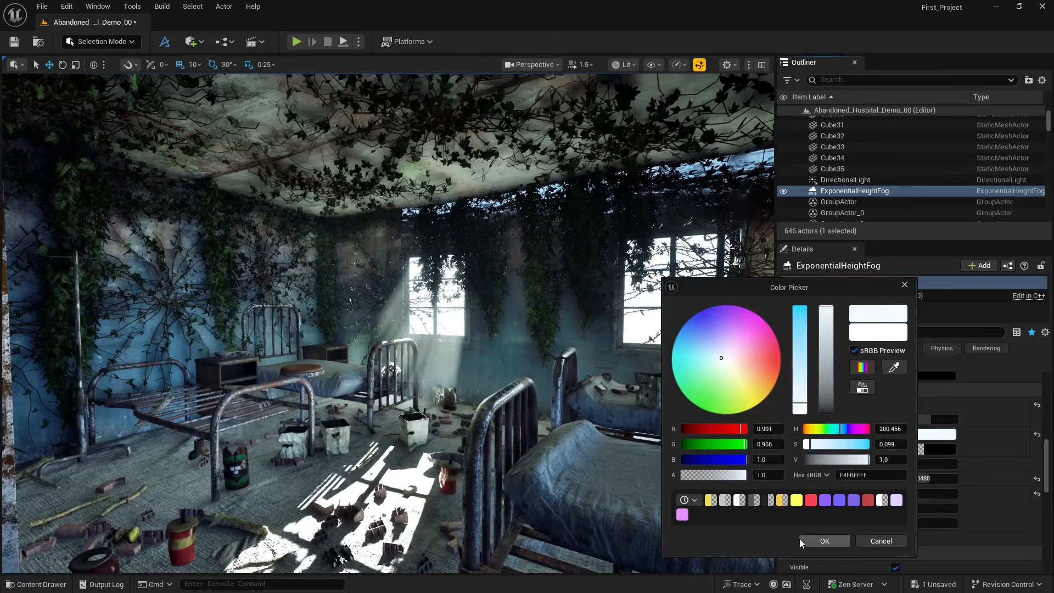
left_click(825, 541)
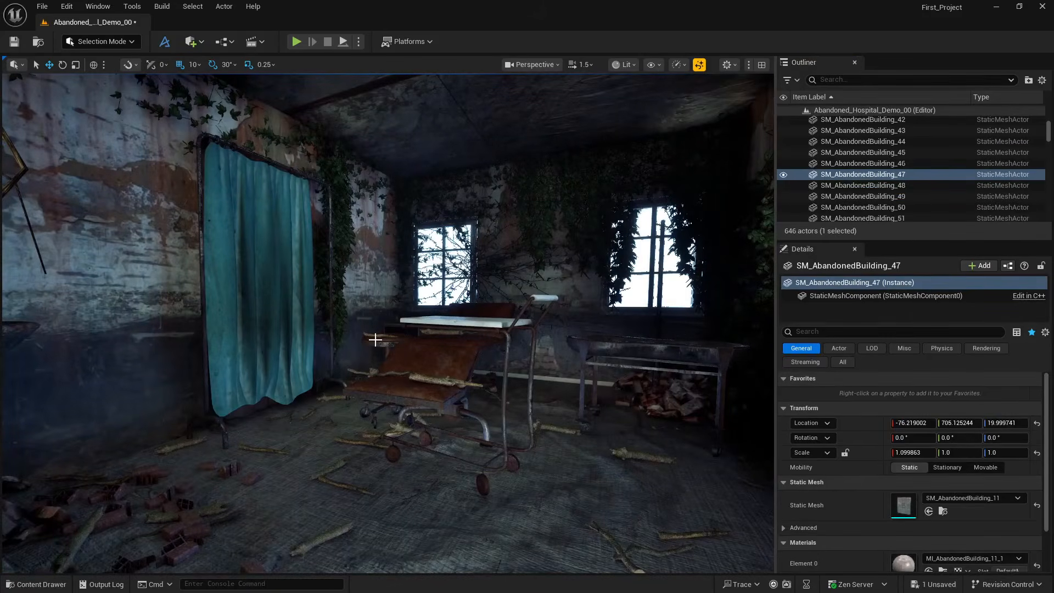
- View the corridor through CineCameraActor1, find the SkyLight and set its Cubemap Resolution to 2048
left_click(550, 65)
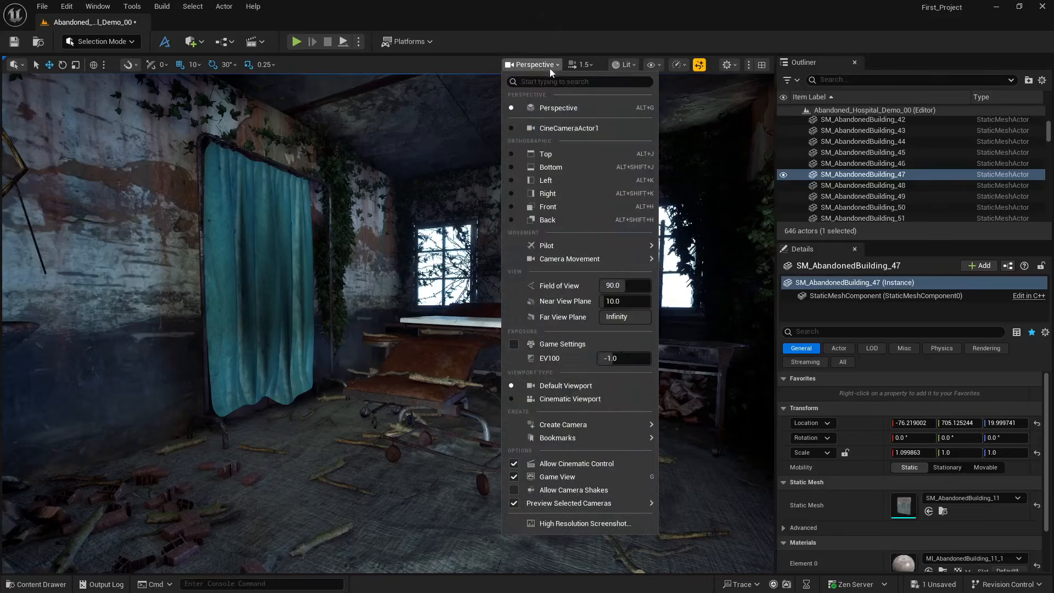
left_click(549, 128)
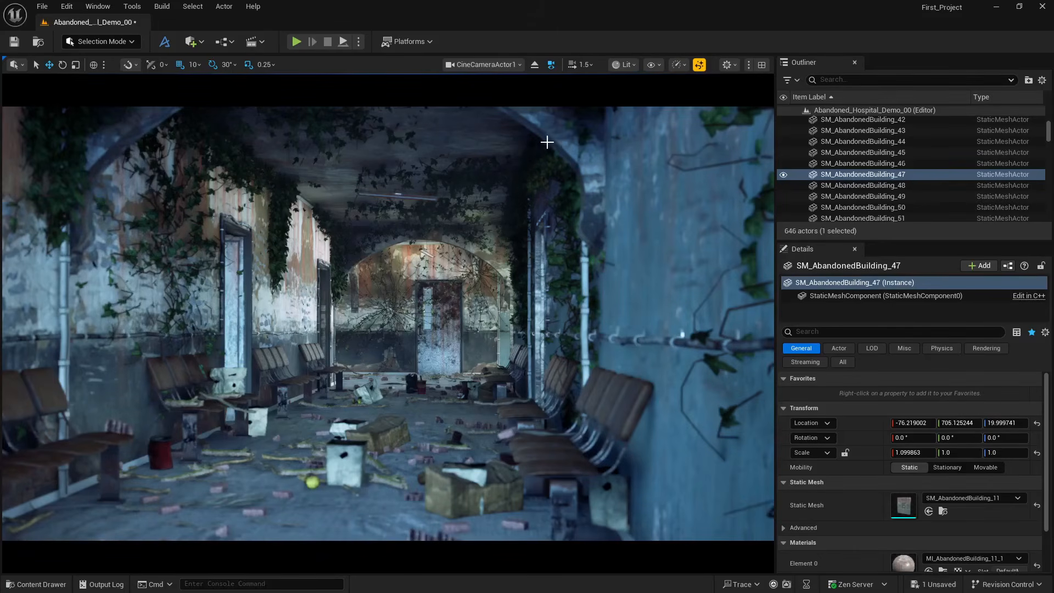
left_click(843, 80)
type("sky")
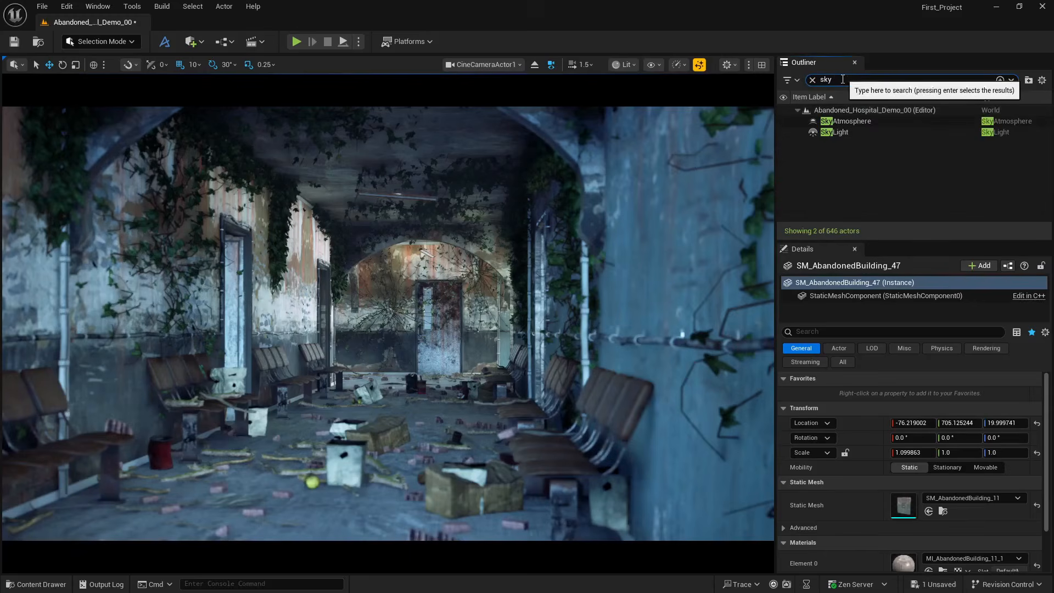
left_click(837, 132)
scroll(848, 462, "down", 3)
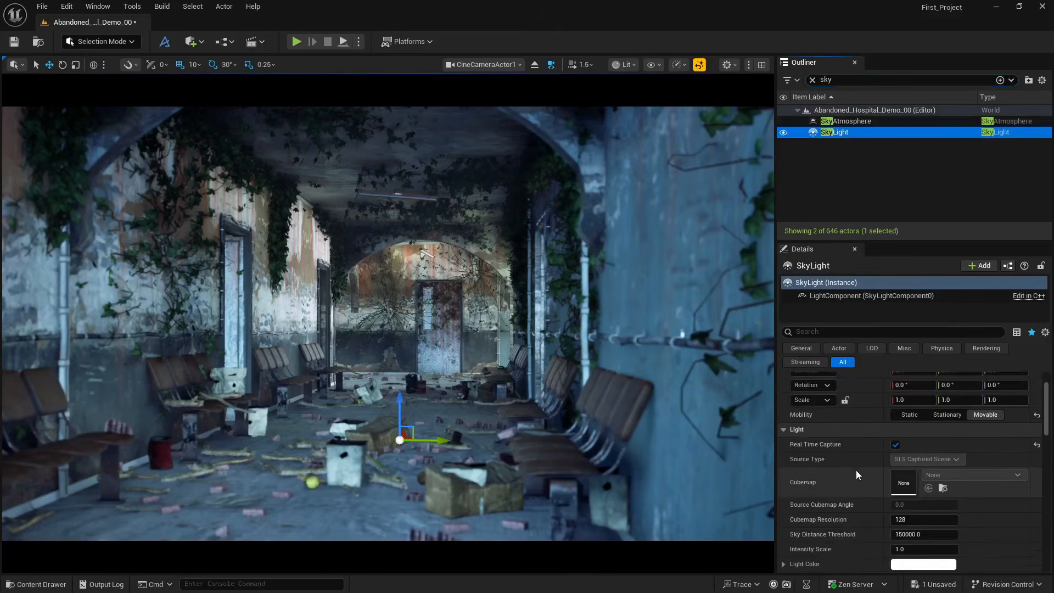
left_click(912, 485)
type("204")
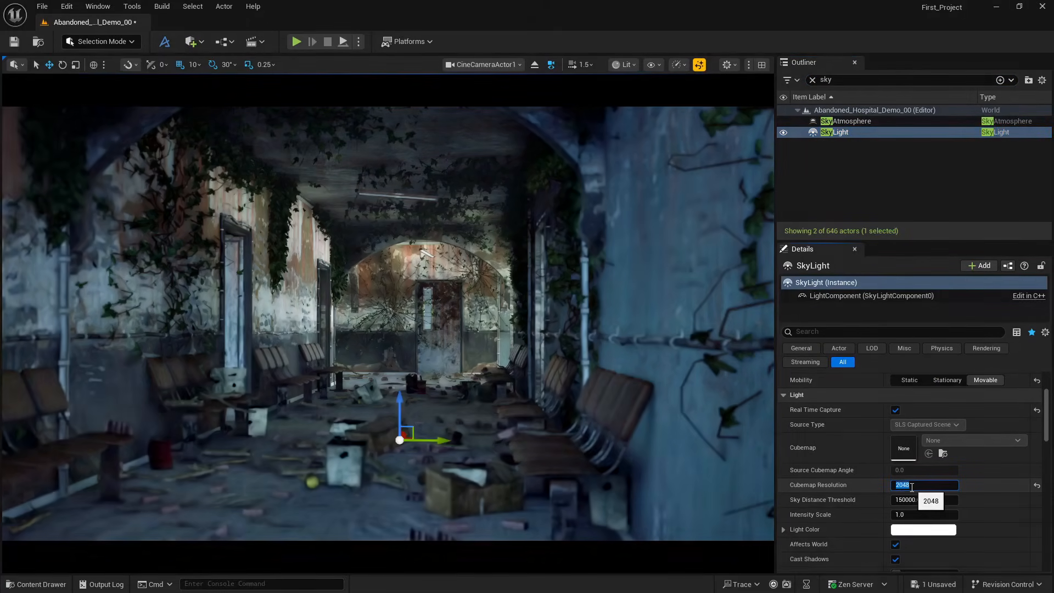
key("Return")
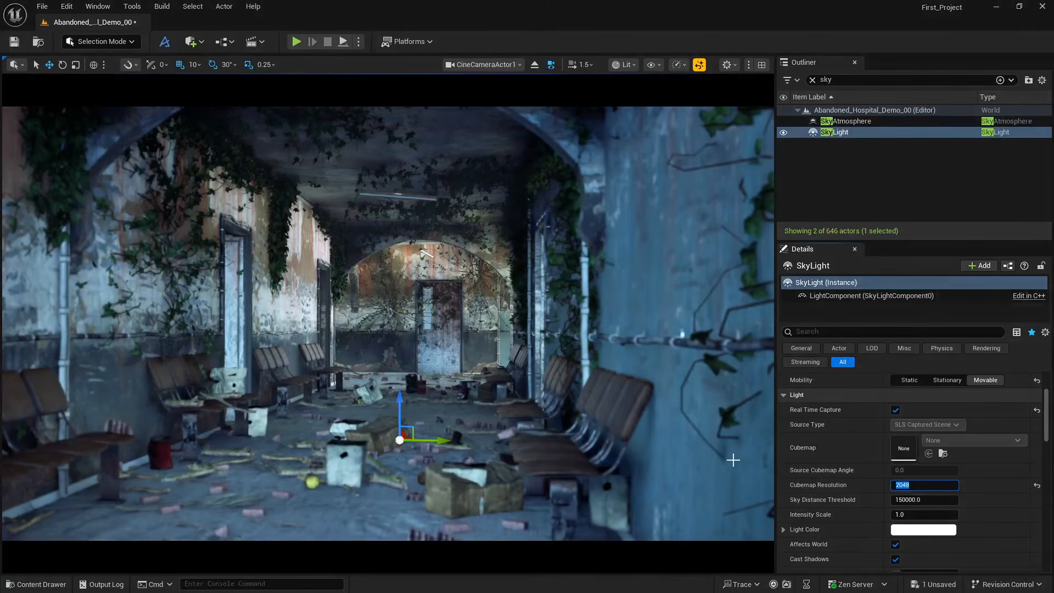
- Set the SkyLight's Intensity Scale to 3.0 while looking down the corridor
left_click(914, 518)
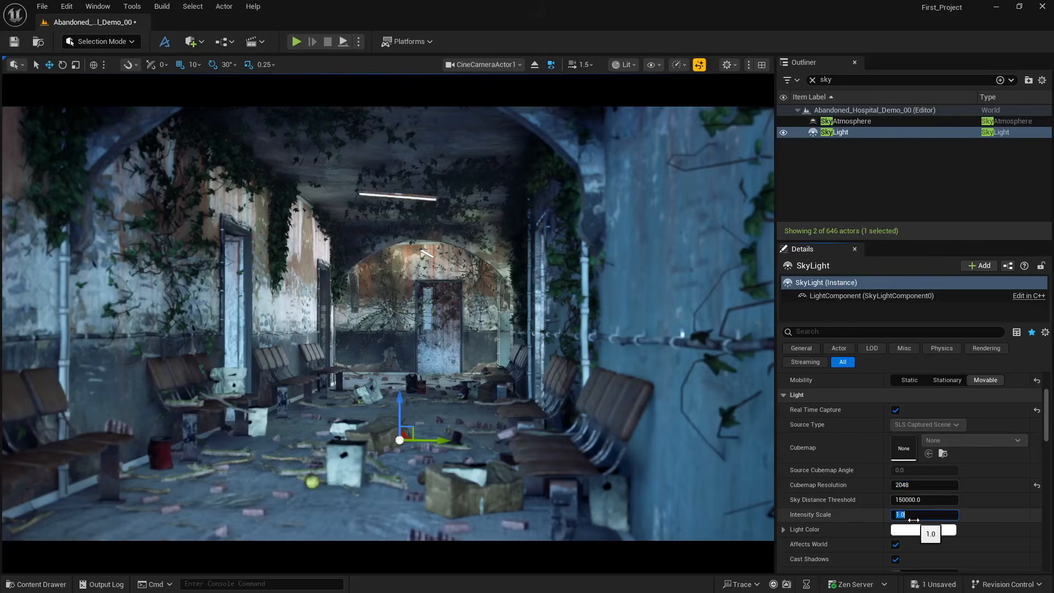
type("3")
key("Return")
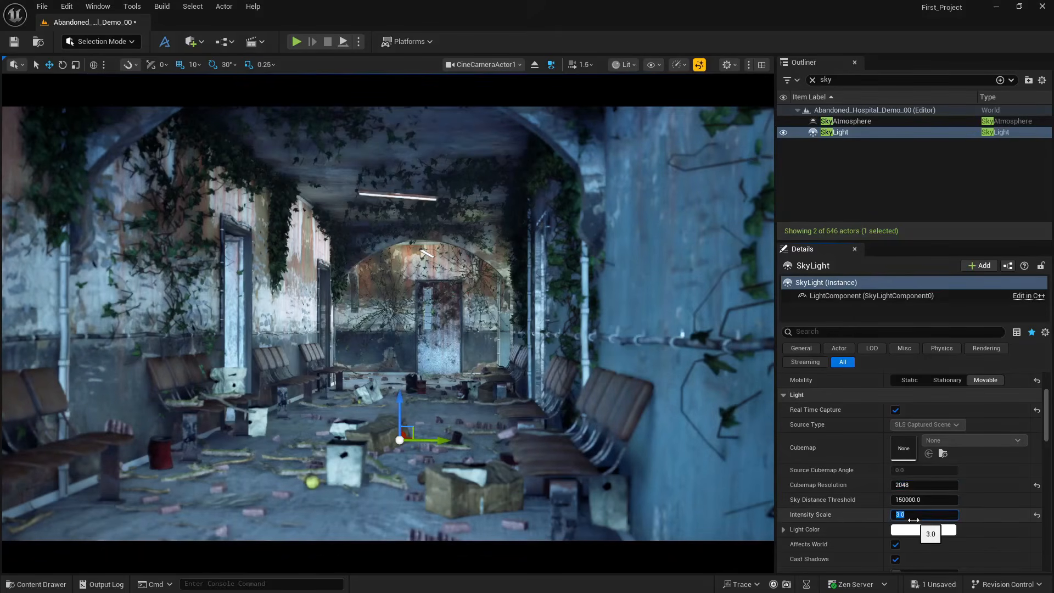
left_click(825, 515)
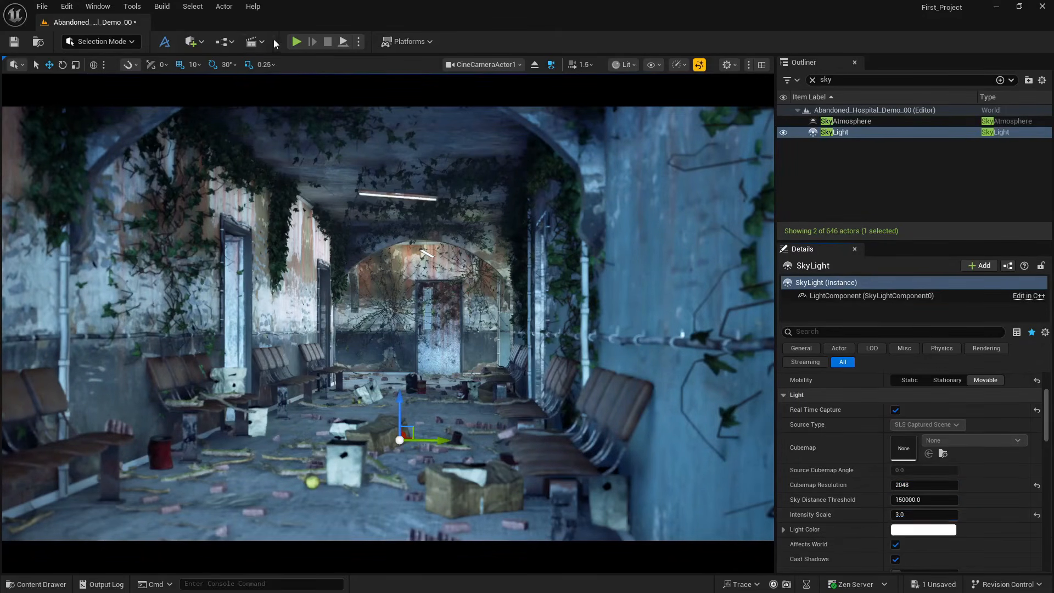
- Return to the perspective view of the ward and set the SkyLight's Intensity Scale to 25, trying 1 and 400 first
left_click(483, 64)
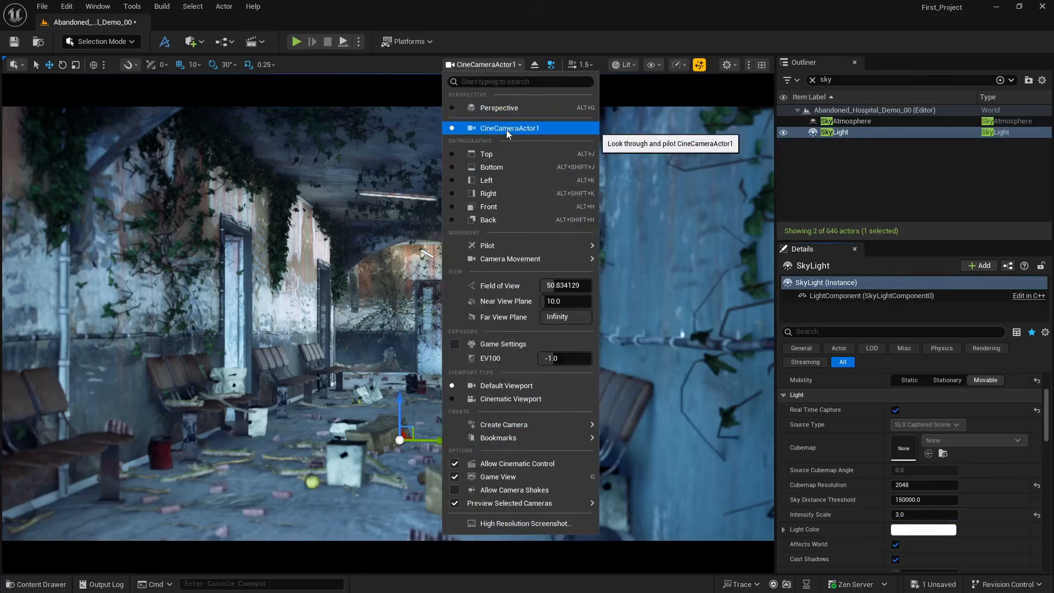
left_click(532, 65)
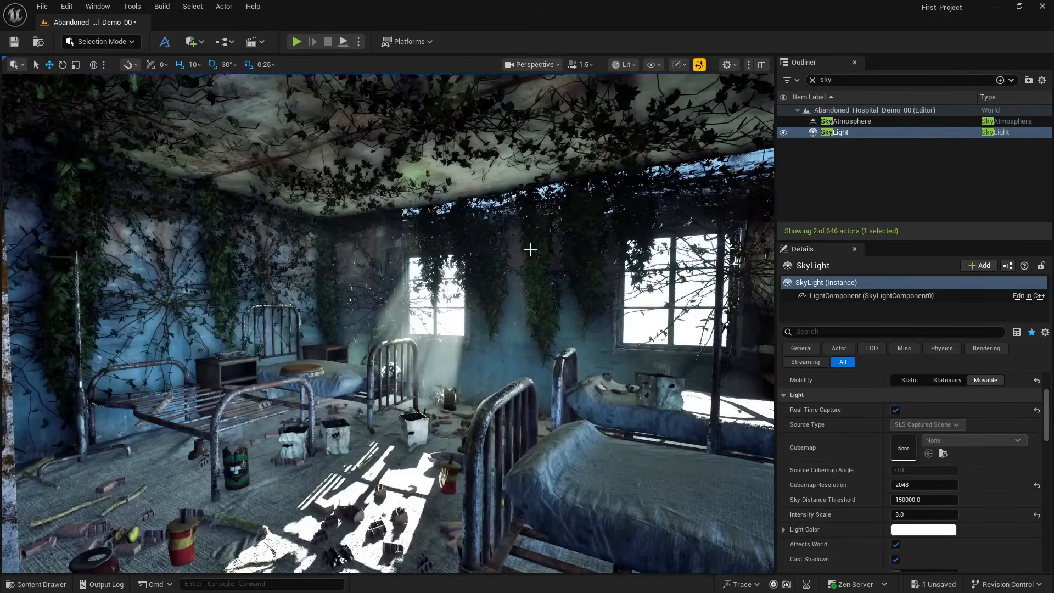
left_click(910, 518)
type("1")
key("Return")
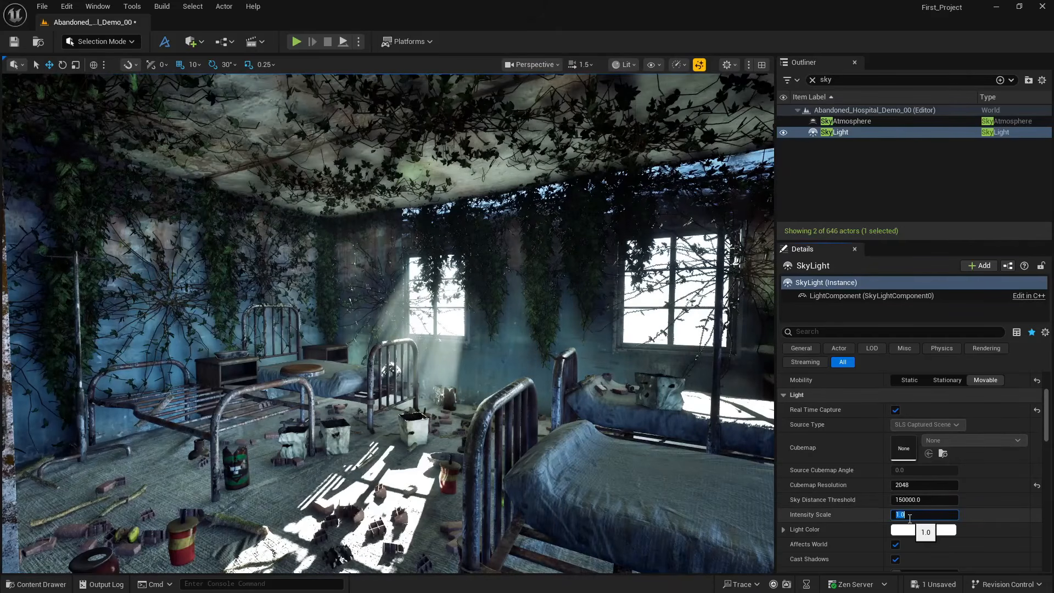
type("400")
key("Return")
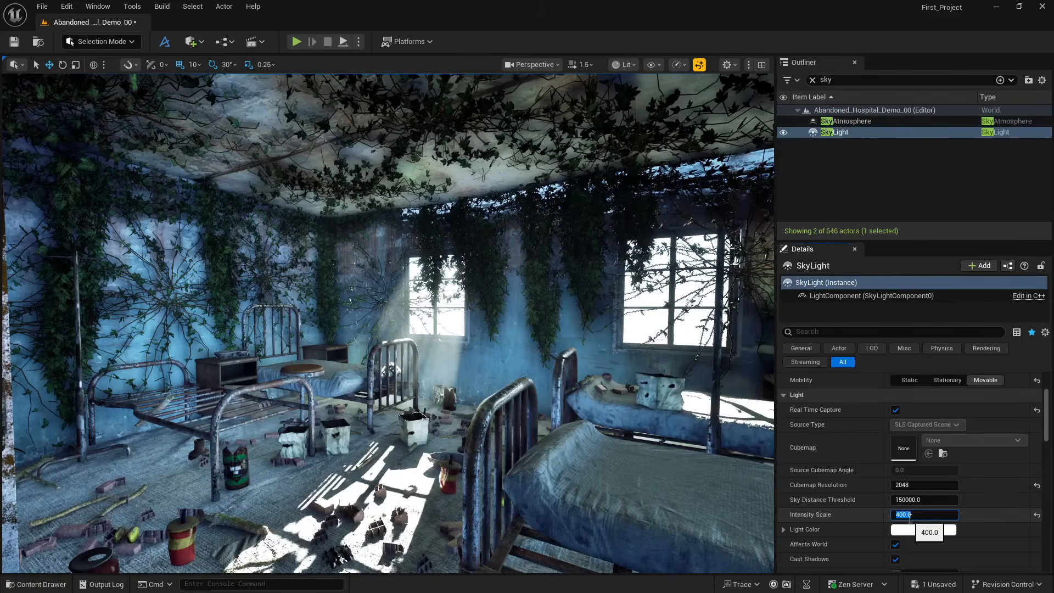
type("25")
key("Return")
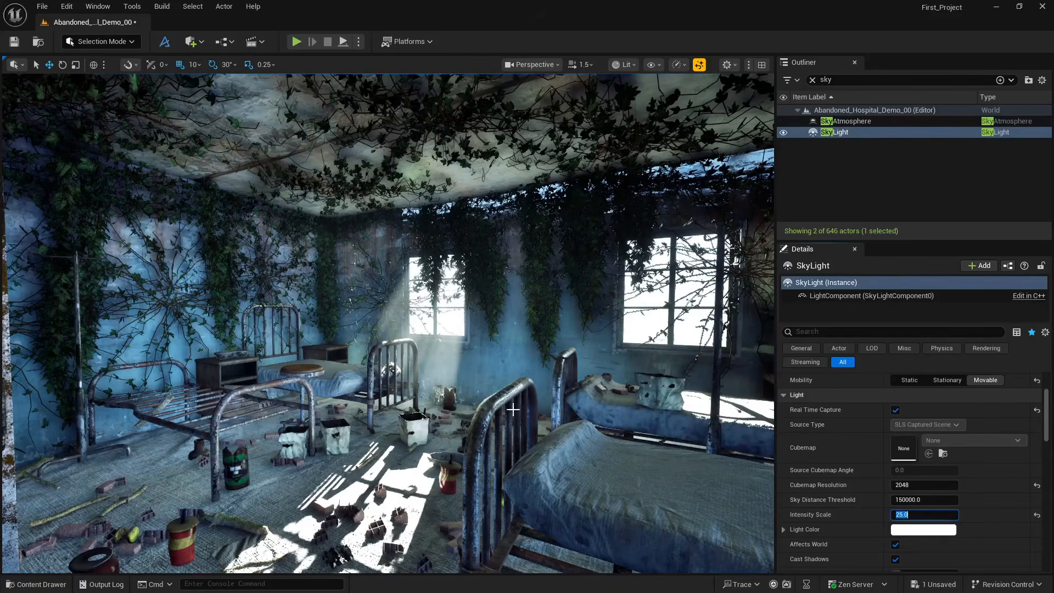
- Try rotating the sun's direction over the ward, and undo the rotation
right_click_drag(467, 413, 467, 413)
left_click(482, 426)
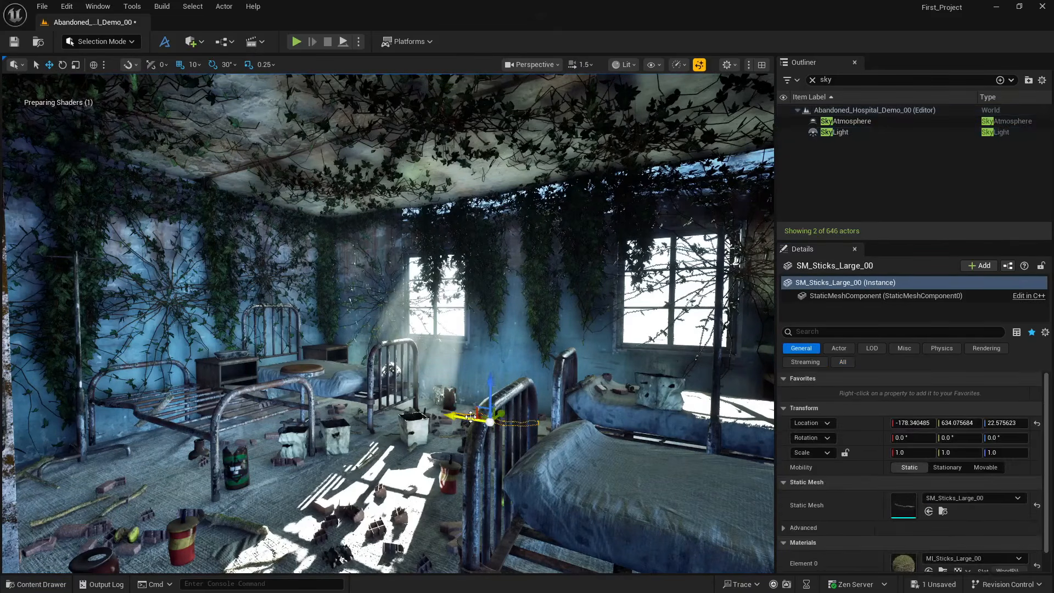
key("ctrl+l")
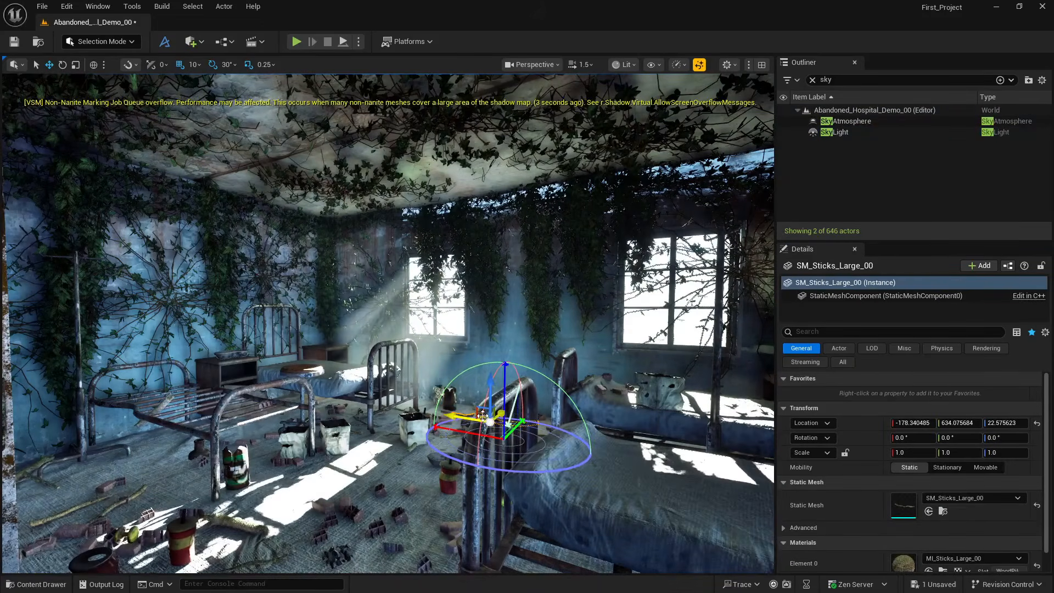
key("ctrl+z")
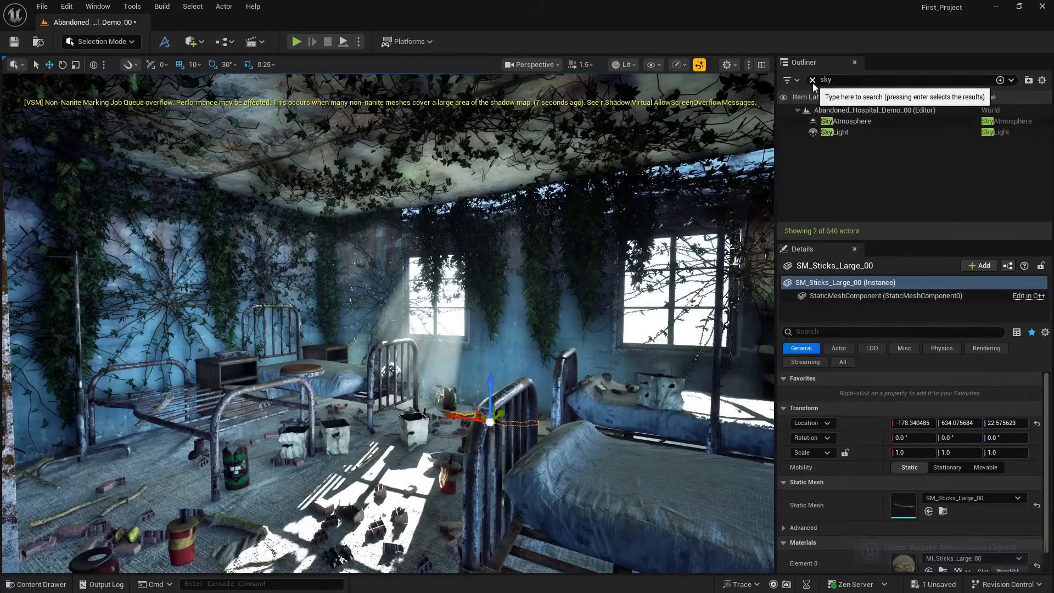
- Give the SkyLight a very pale green-cyan Light Color, hex F2FFFBFF
left_click(829, 133)
scroll(864, 490, "down", 3)
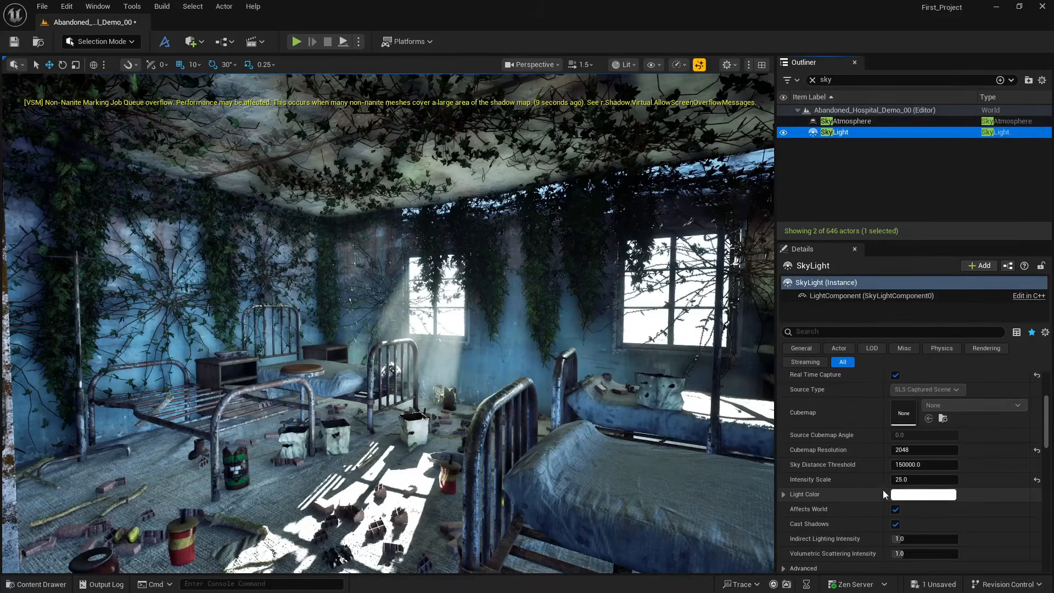
left_click(910, 494)
mouse_move(716, 357)
left_mouse_down()
mouse_move(700, 350)
mouse_move(718, 351)
mouse_move(712, 363)
left_mouse_up()
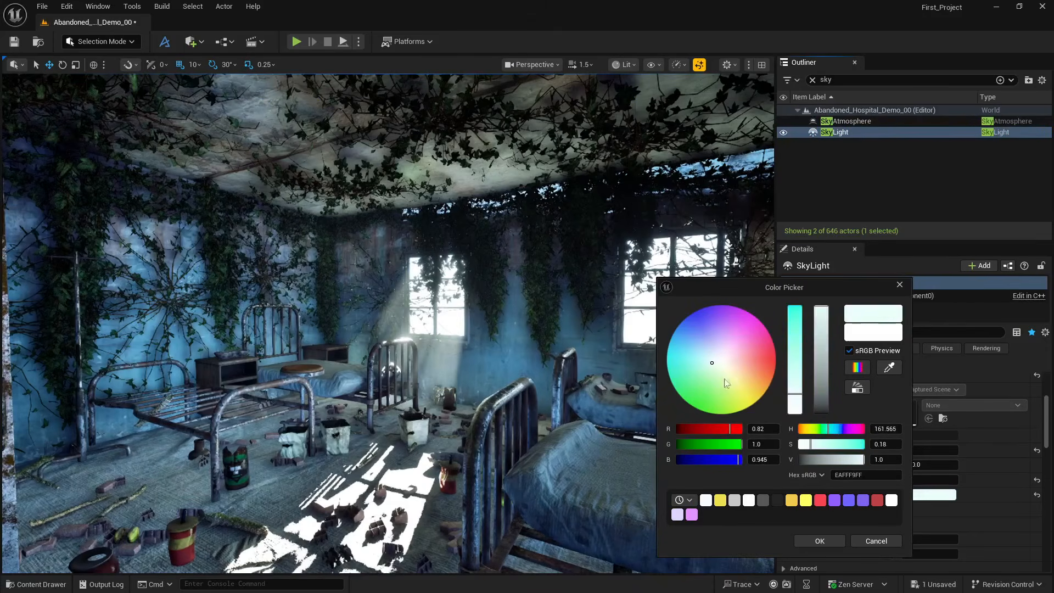
mouse_move(793, 388)
left_mouse_down()
mouse_move(793, 378)
mouse_move(794, 405)
left_mouse_up()
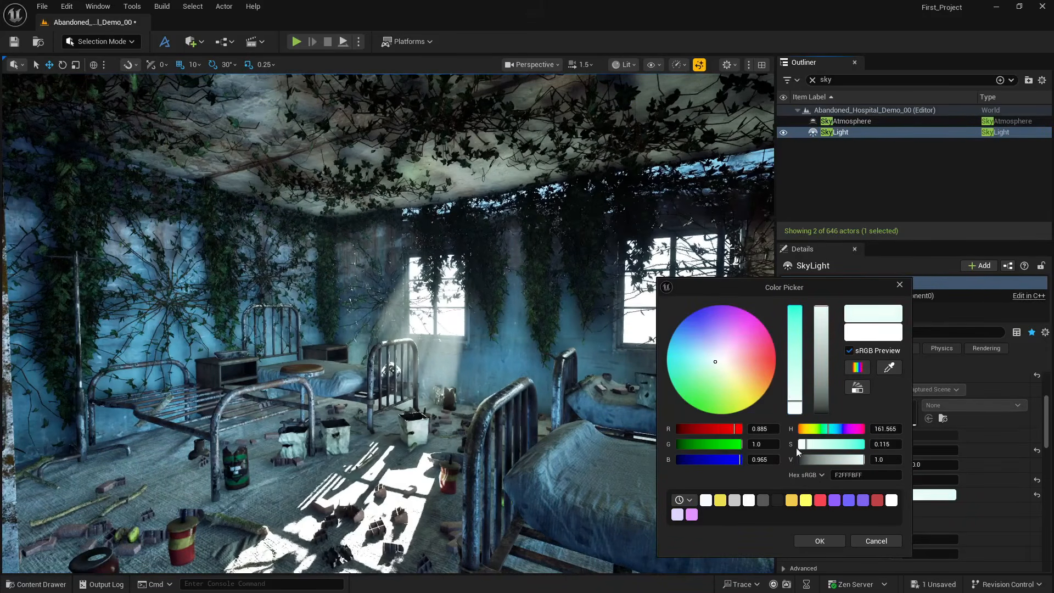
left_click(825, 539)
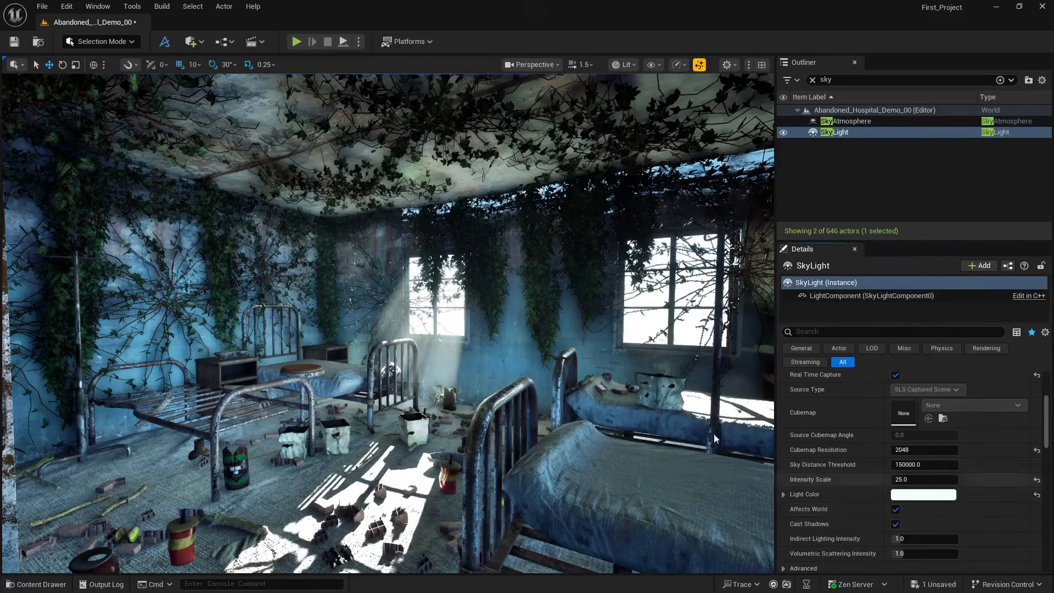
- Examine the skylight's effect in the room with the teal curtains and metal cots
key("2")
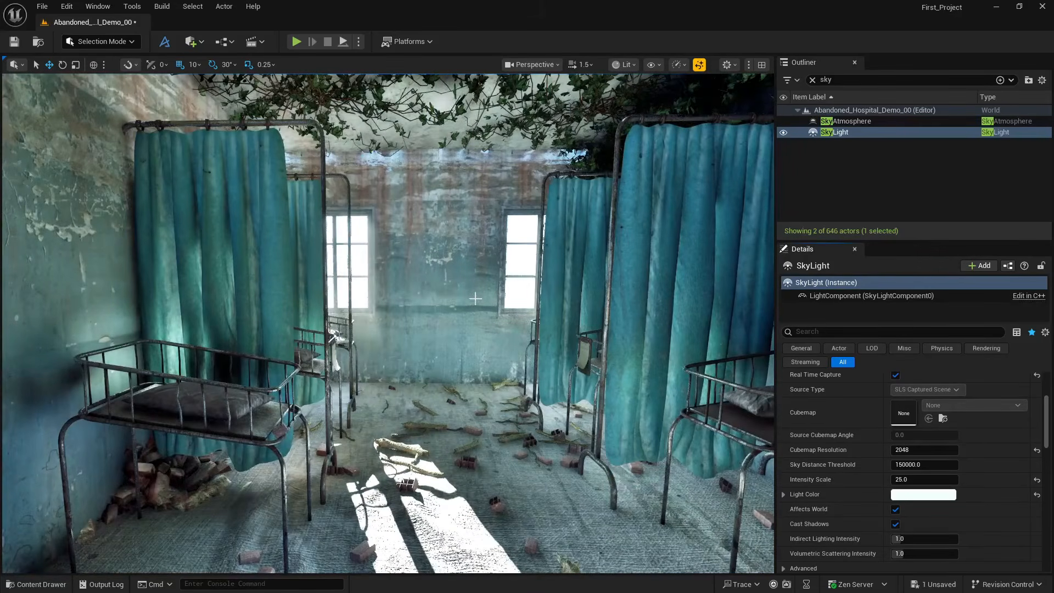
right_click_drag(476, 306, 713, 315)
key("w")
key("w")
key("w")
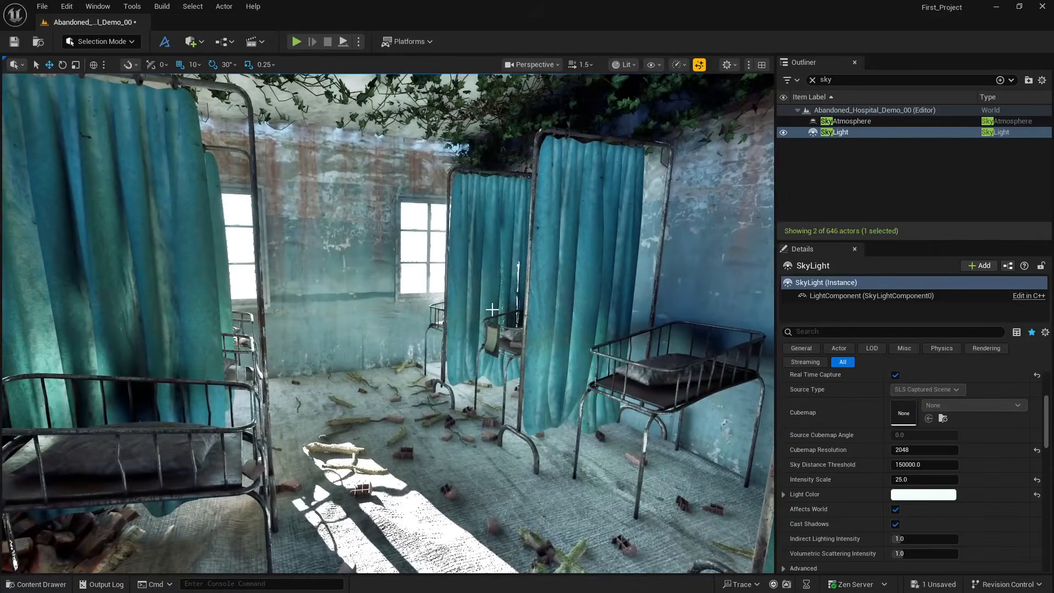
- Save the current ward view as viewport bookmark 2 and go to the view stored in bookmark 1
key("ctrl+2")
key("1")
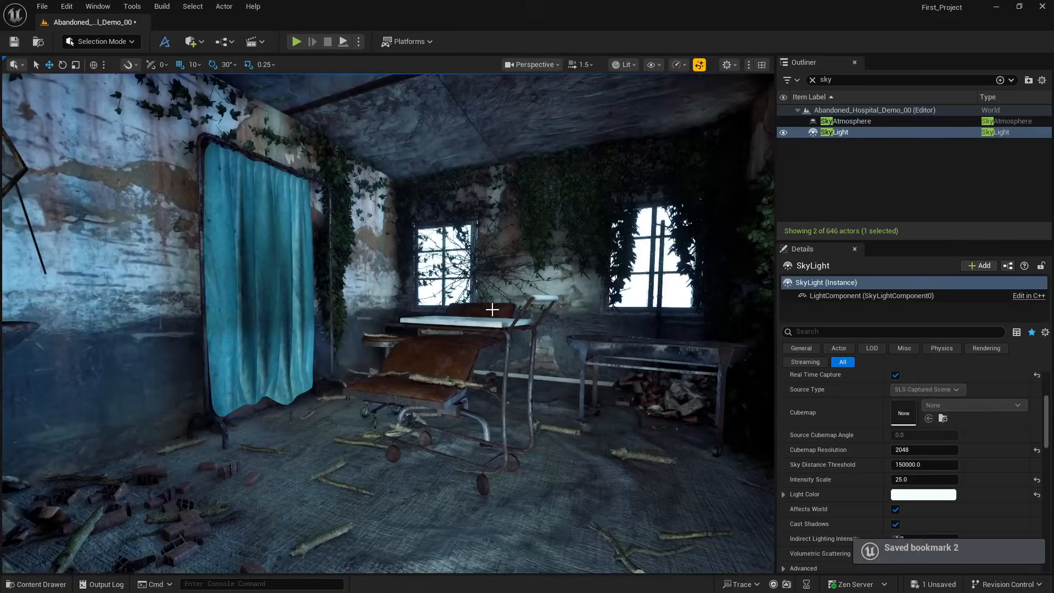
- Examine the skylight's effect from the room with the teal curtain and trolley through to the rusted door
key("w")
right_click_drag(600, 324, 296, 323)
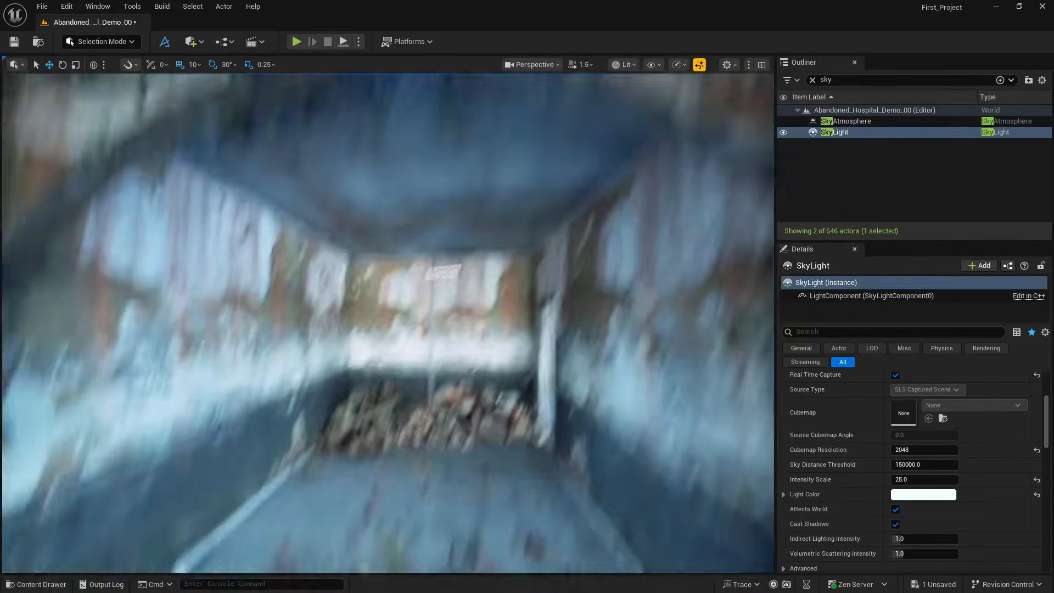
key("w")
right_click_drag(388, 324, 608, 299)
key("w")
key("w")
key("w")
key("w")
key("w")
- View the corridor through CineCameraActor1 and set the SkyLight's Intensity Scale to 10
left_click(533, 64)
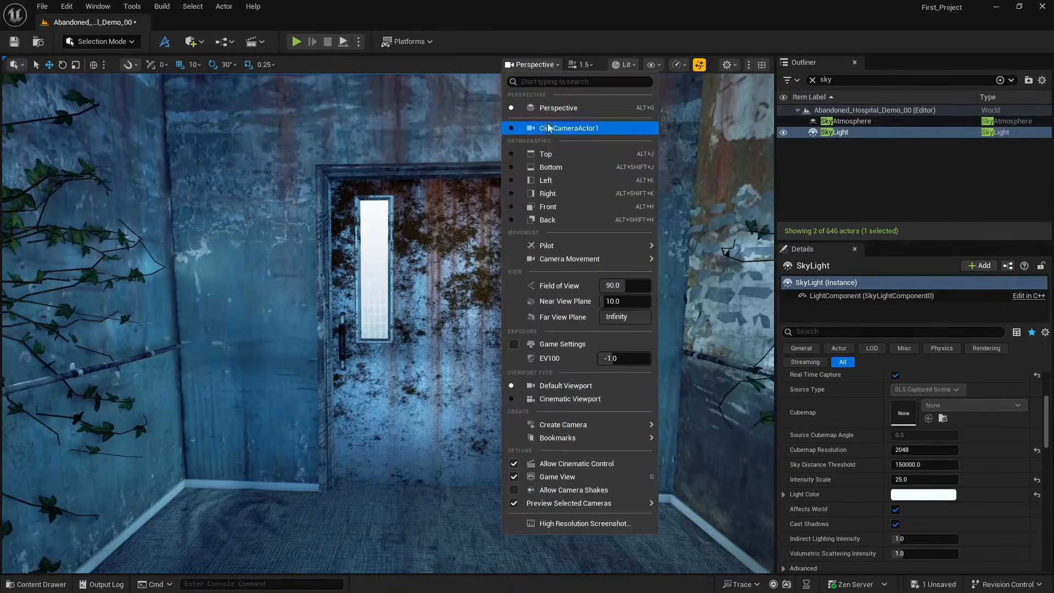
left_click(549, 129)
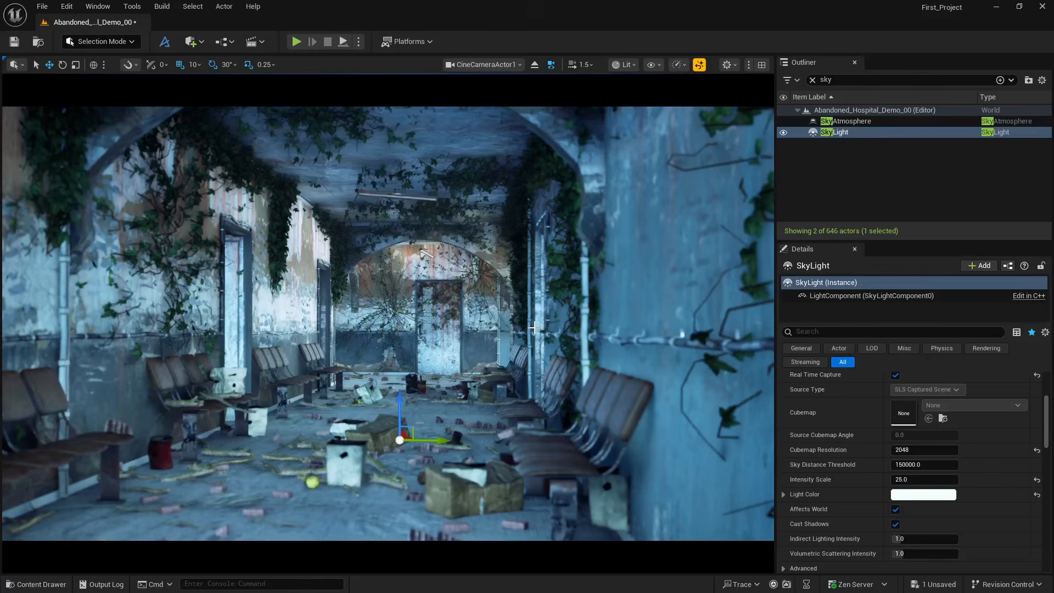
left_click(904, 480)
type("10")
key("Return")
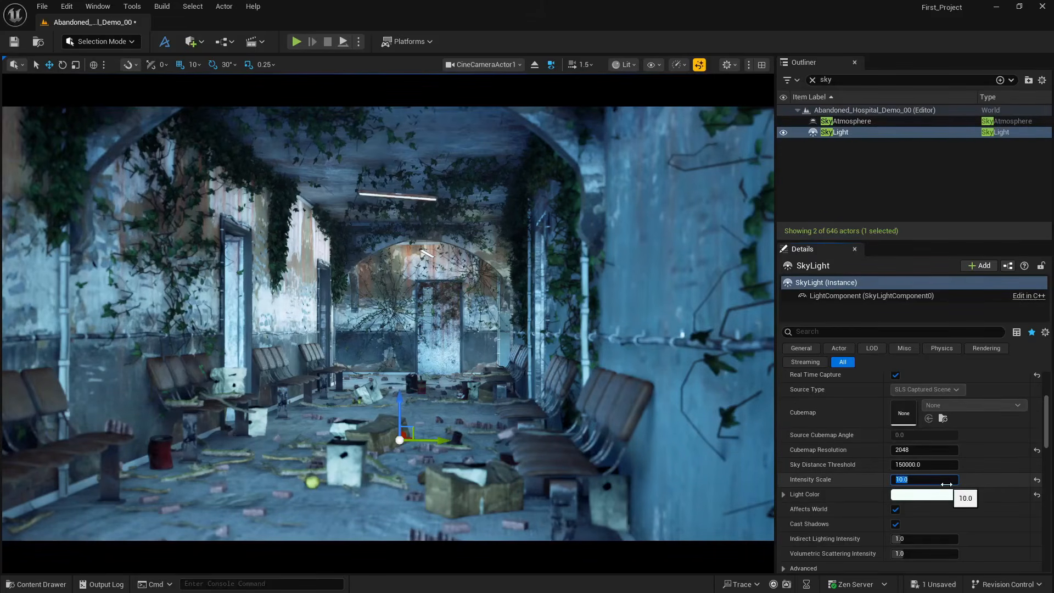
- Deselect the SkyLight, clear the Outliner's "sky" search filter and save the level
left_click(850, 160)
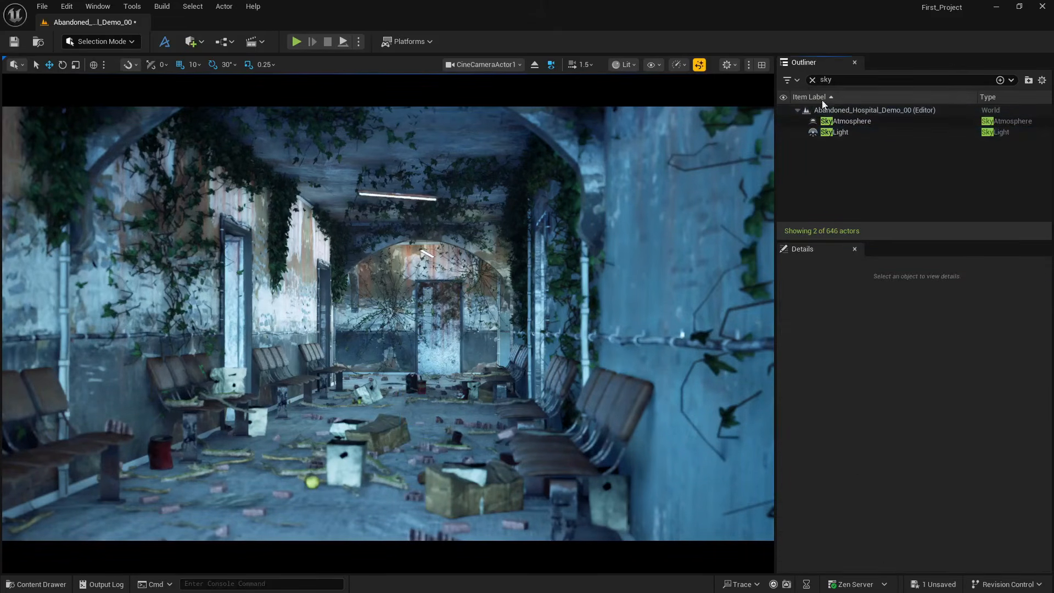
left_click(813, 80)
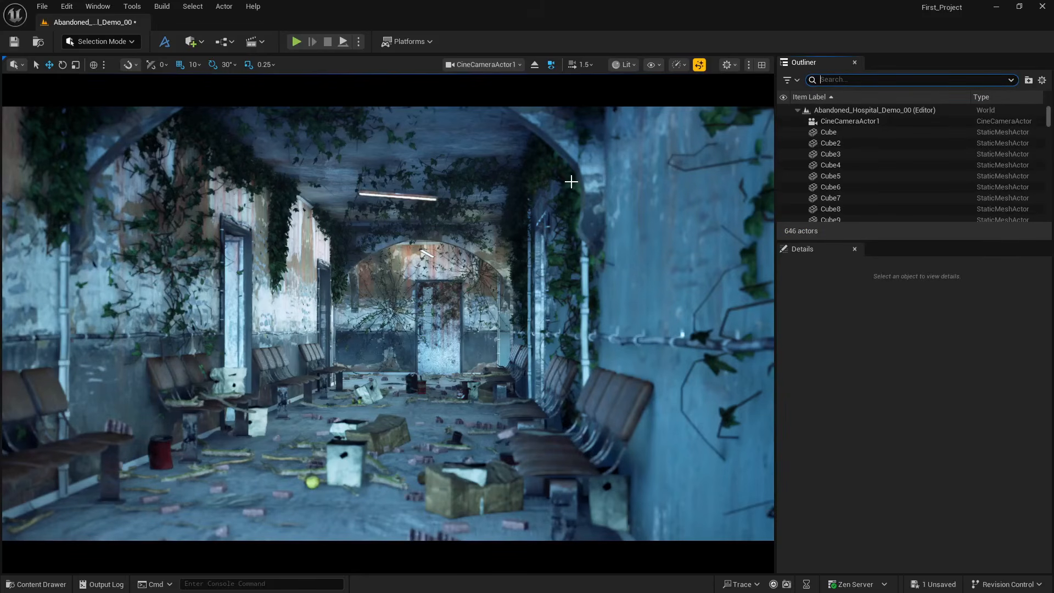
key("ctrl+s")
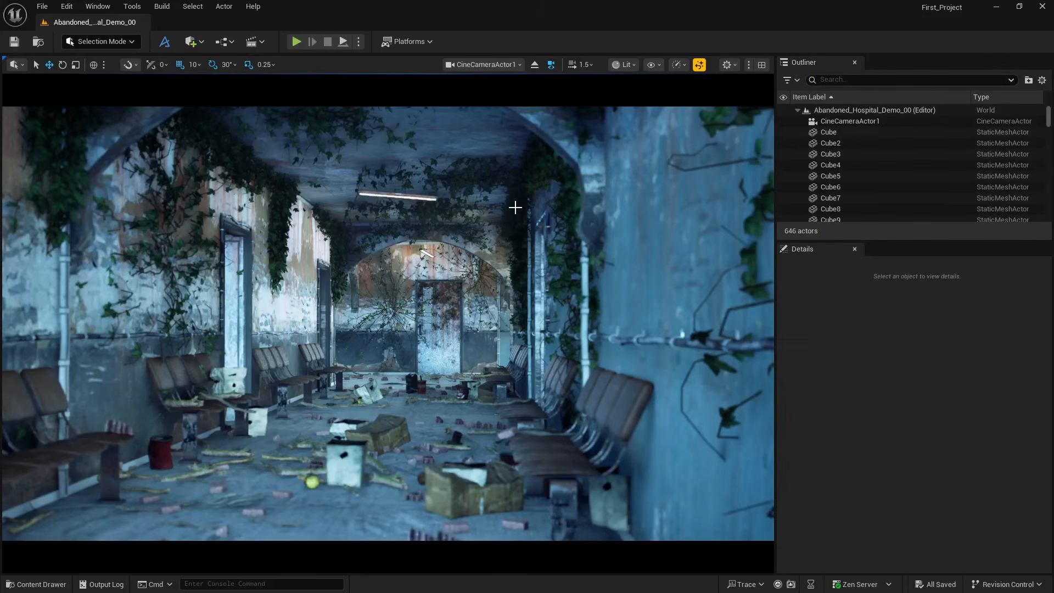